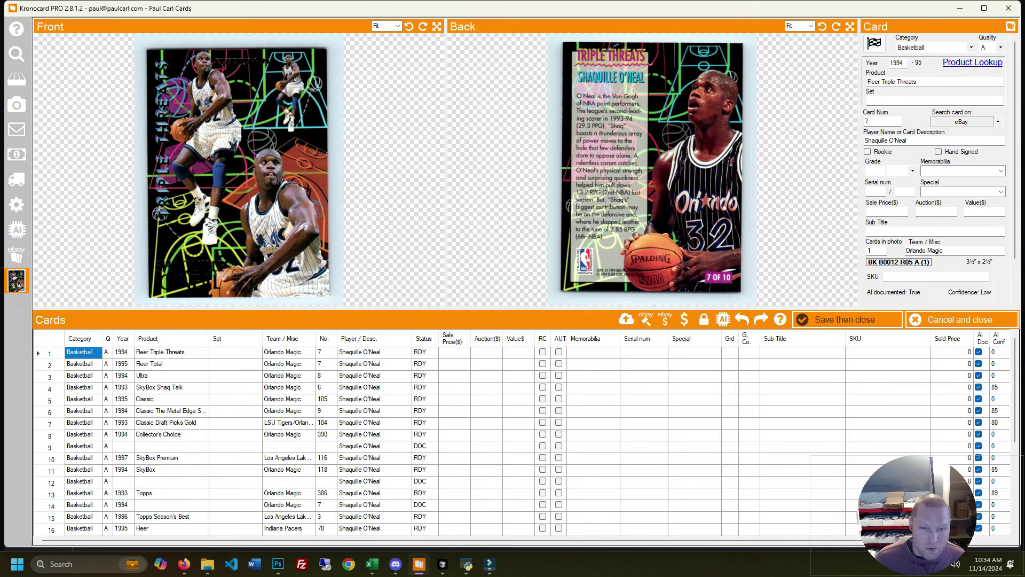
Step: Set the first card's sale price to 34.99 and its SKU to EJA in the card table
{"action": "left_click", "coordinate": [454, 352]}
{"action": "scroll", "coordinate": [455, 352], "scroll_direction": "down", "scroll_amount": 5}
{"action": "scroll", "coordinate": [521, 440], "scroll_direction": "up", "scroll_amount": 5}
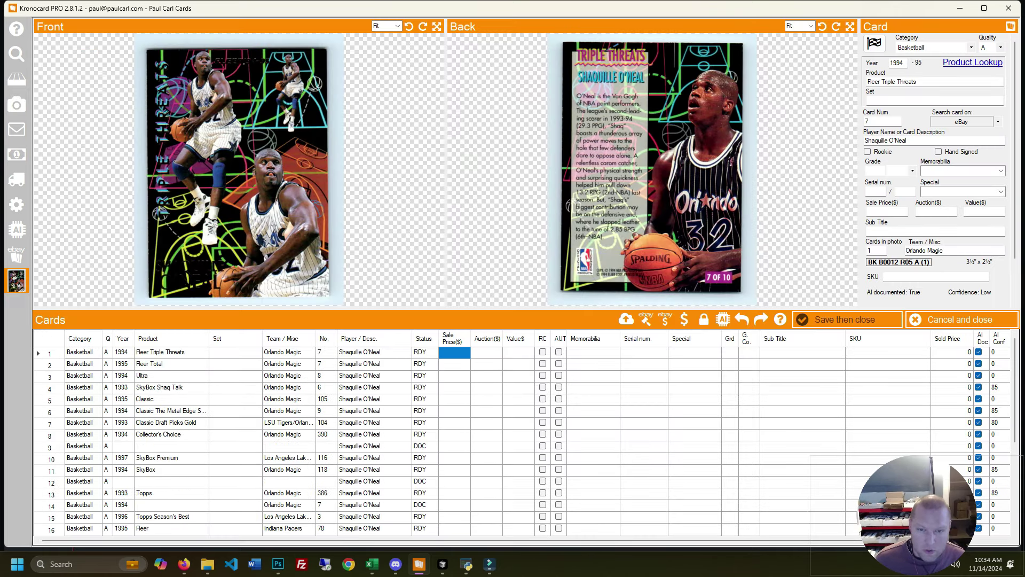
{"action": "left_click", "coordinate": [455, 352]}
{"action": "type", "text": "34.99"}
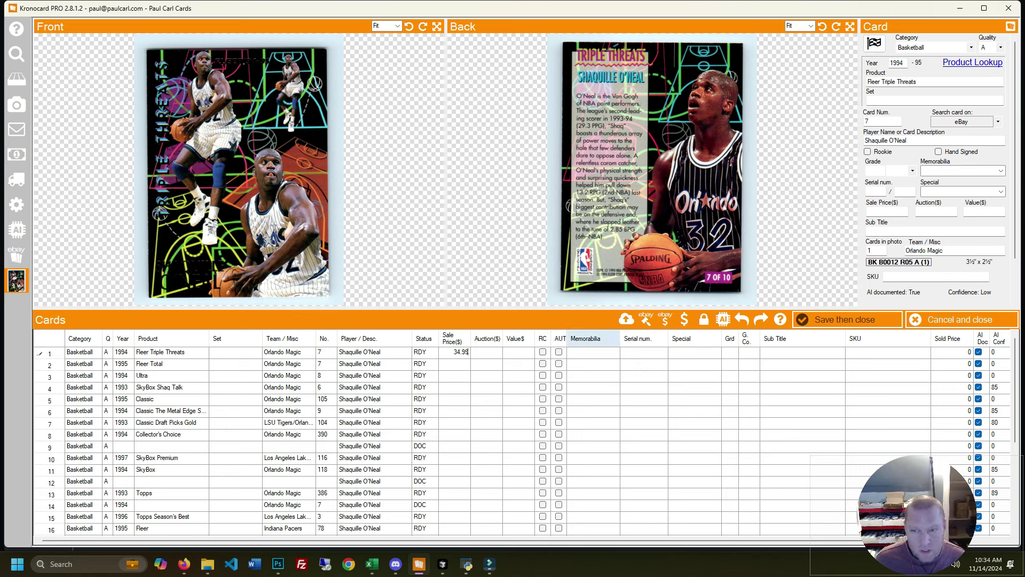
{"action": "left_click", "coordinate": [888, 352]}
{"action": "type", "text": "EJA"}
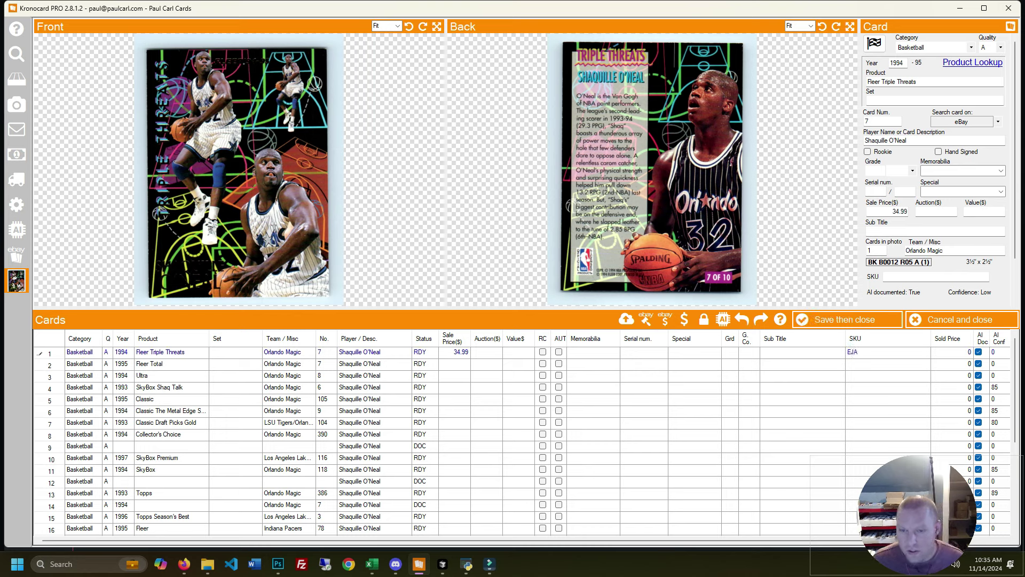
{"action": "left_click", "coordinate": [487, 352]}
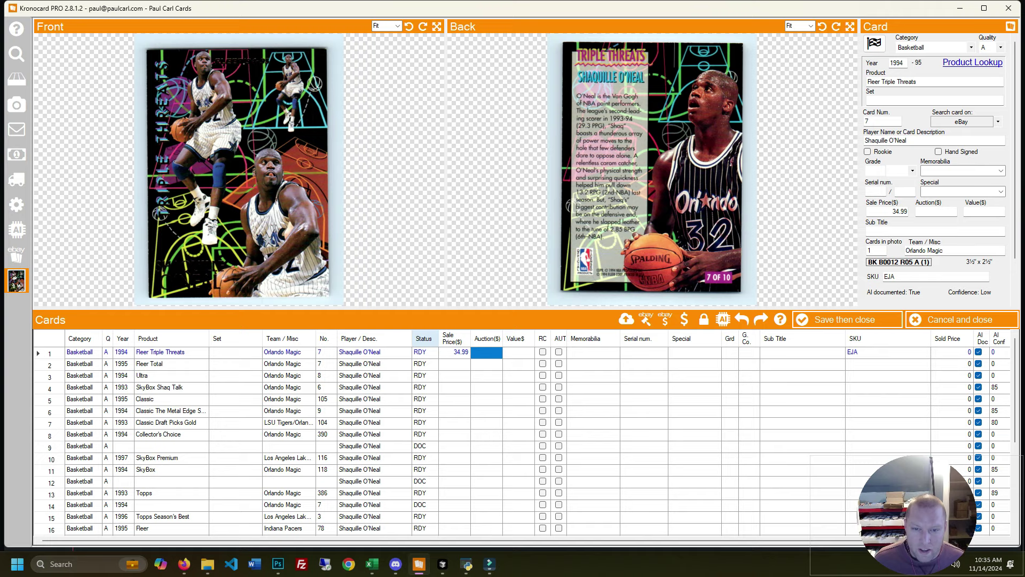
Step: Set the status of all cards in the table to NOT
{"action": "left_click", "coordinate": [425, 338]}
{"action": "left_click", "coordinate": [207, 564]}
{"action": "left_click", "coordinate": [207, 564]}
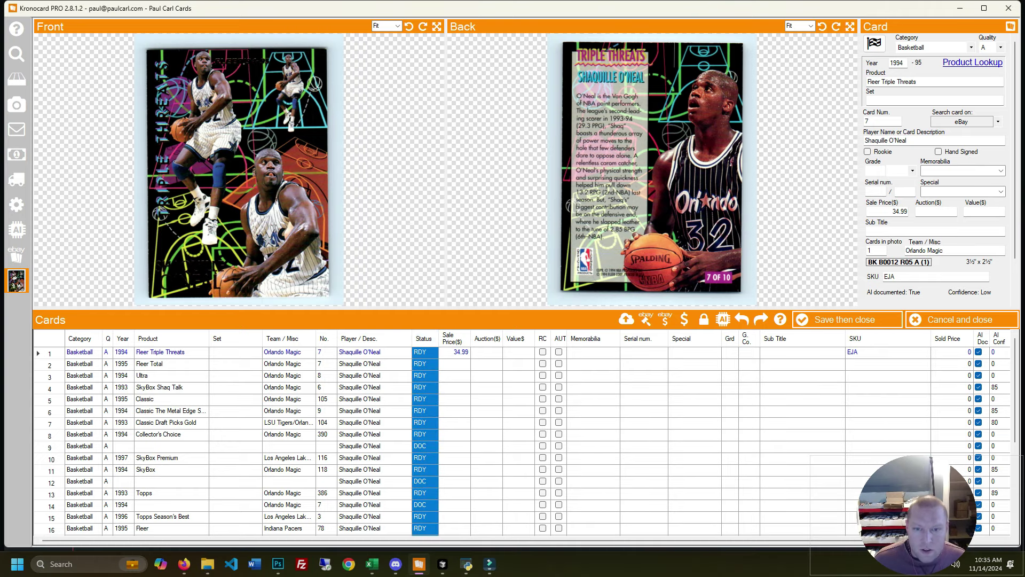
{"action": "right_click", "coordinate": [425, 344]}
{"action": "left_click", "coordinate": [454, 375]}
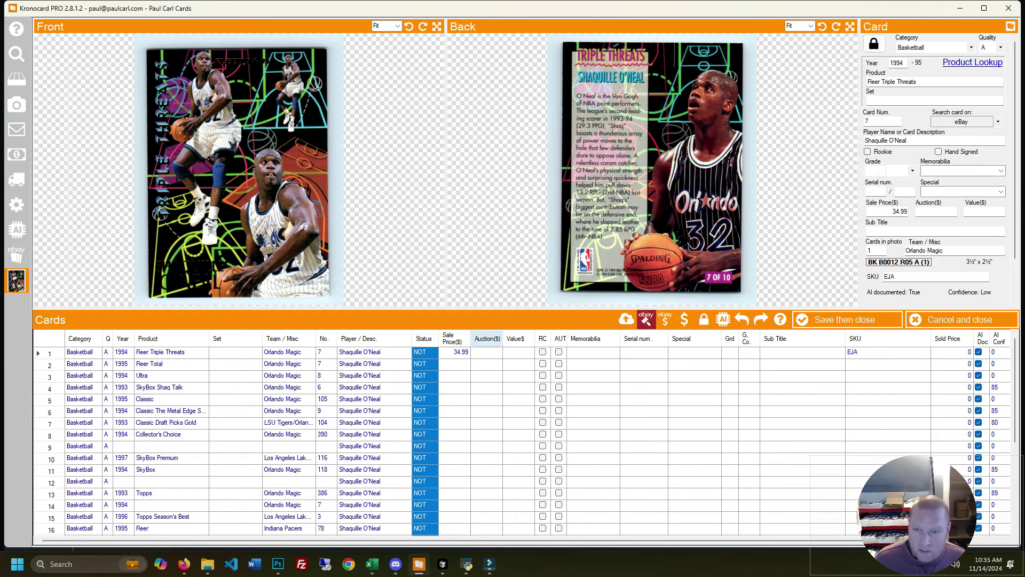
Step: Export all the cards with their CSV data file to the demo folder, and close the export windows
{"action": "left_click", "coordinate": [627, 319]}
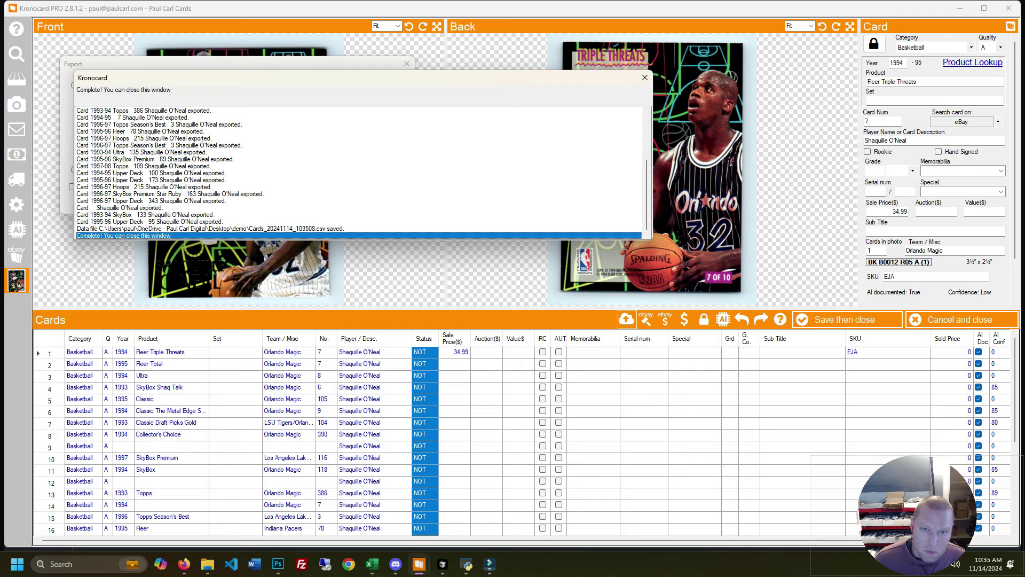
{"action": "left_click", "coordinate": [644, 78]}
{"action": "left_click", "coordinate": [407, 63]}
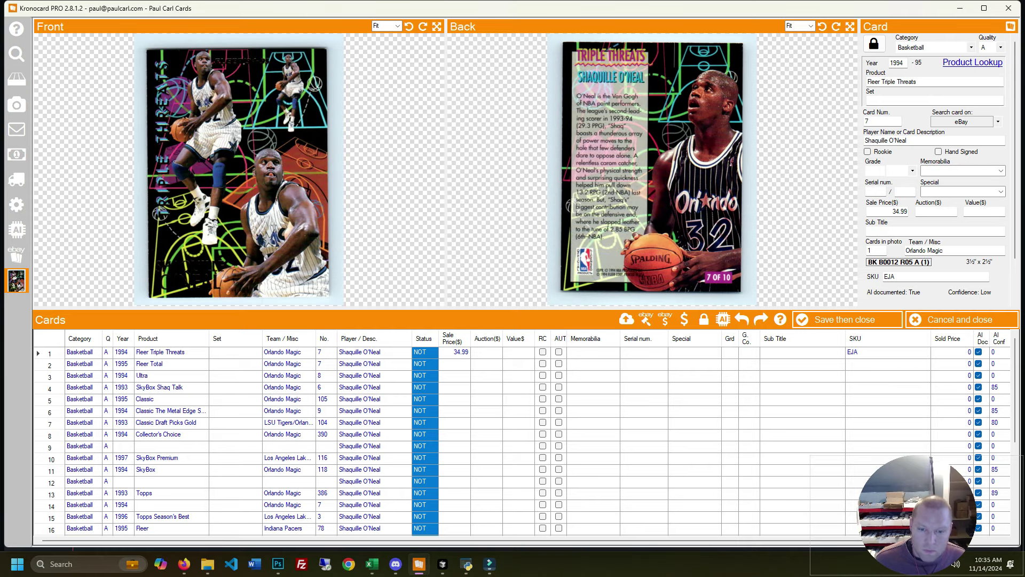
Step: Switch to CardCobra, generate a player lot listing from the exported cards, and finish the listing creation
{"action": "left_click", "coordinate": [466, 564]}
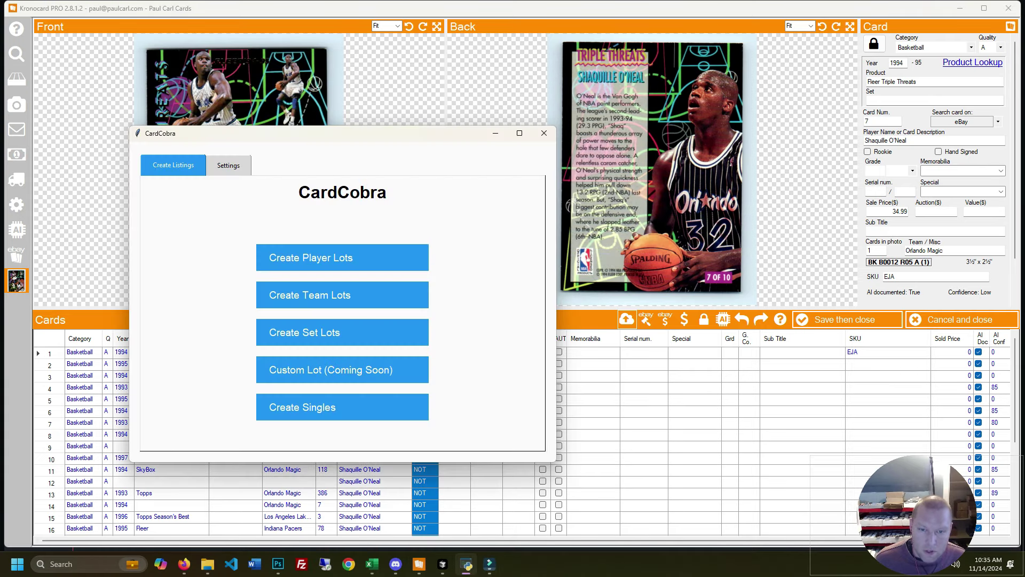
{"action": "left_click", "coordinate": [342, 257]}
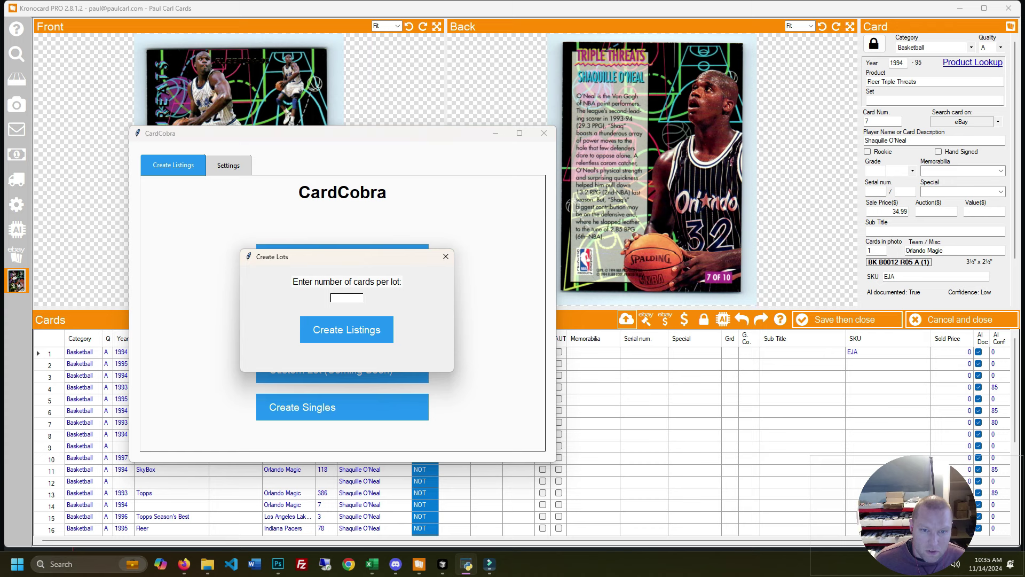
{"action": "key", "text": "Return"}
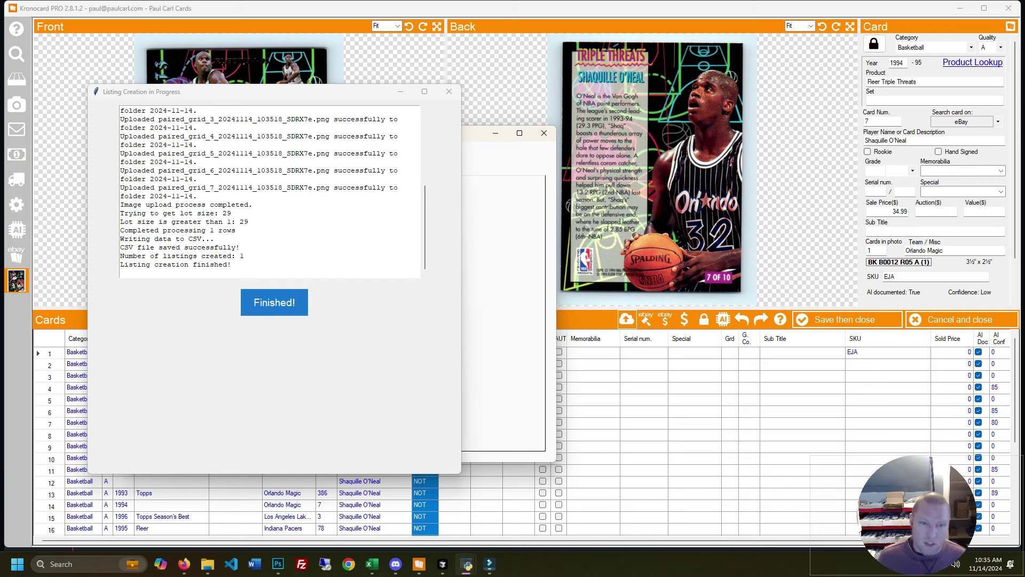
{"action": "left_click", "coordinate": [274, 303]}
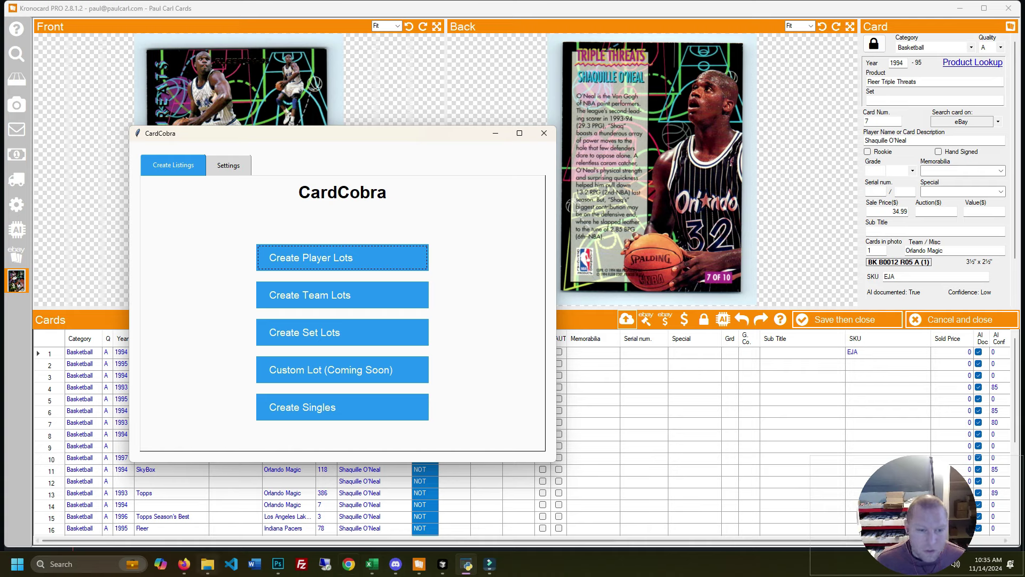
Step: Switch to the eBay Seller Hub uploads page in Firefox and upload 000-ebay-upload.csv from the demo folder
{"action": "left_click", "coordinate": [184, 564]}
{"action": "key", "text": "F5"}
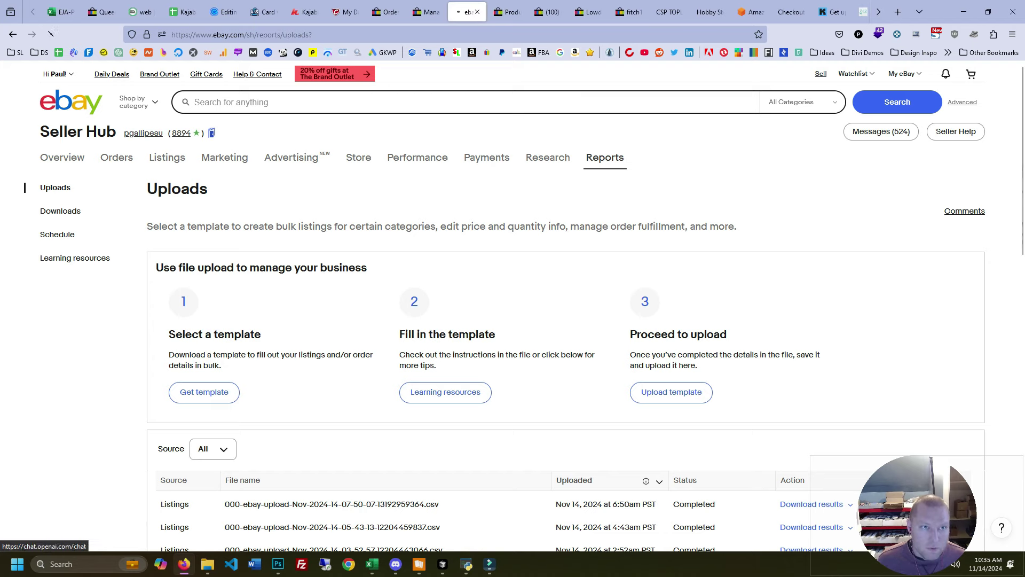
{"action": "left_click", "coordinate": [671, 392]}
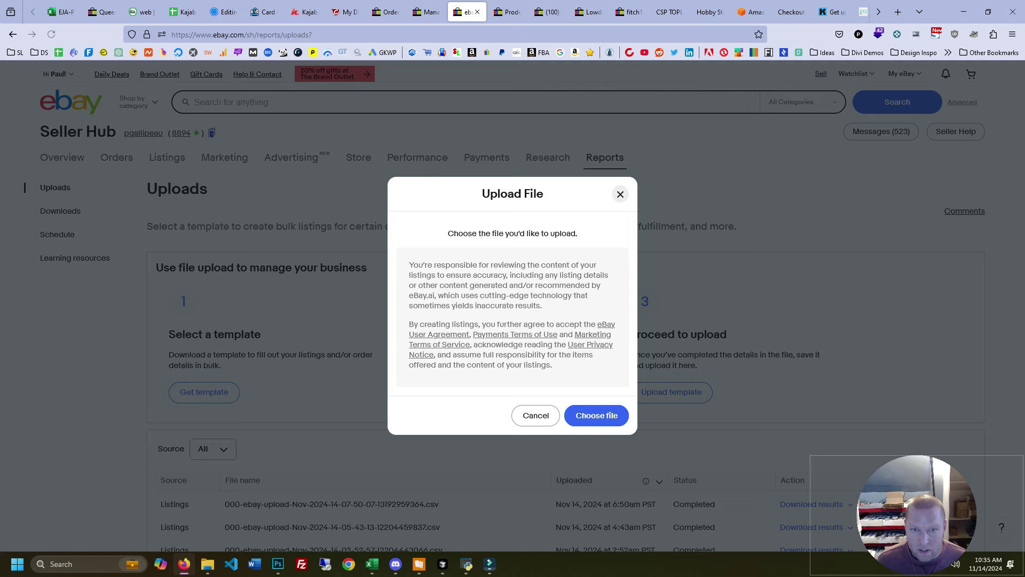
{"action": "left_click", "coordinate": [595, 415]}
{"action": "left_click", "coordinate": [123, 96]}
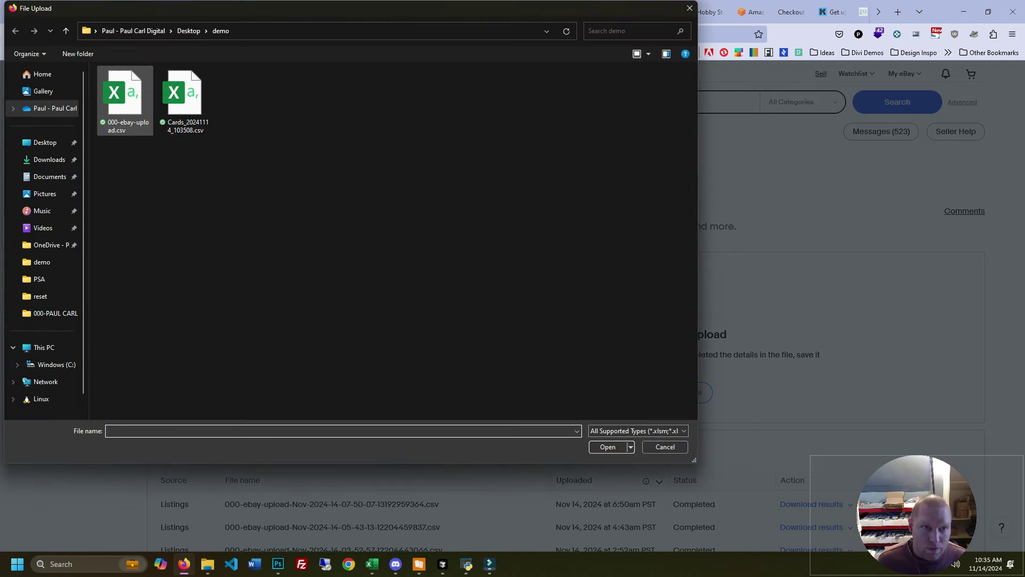
{"action": "left_click", "coordinate": [608, 446]}
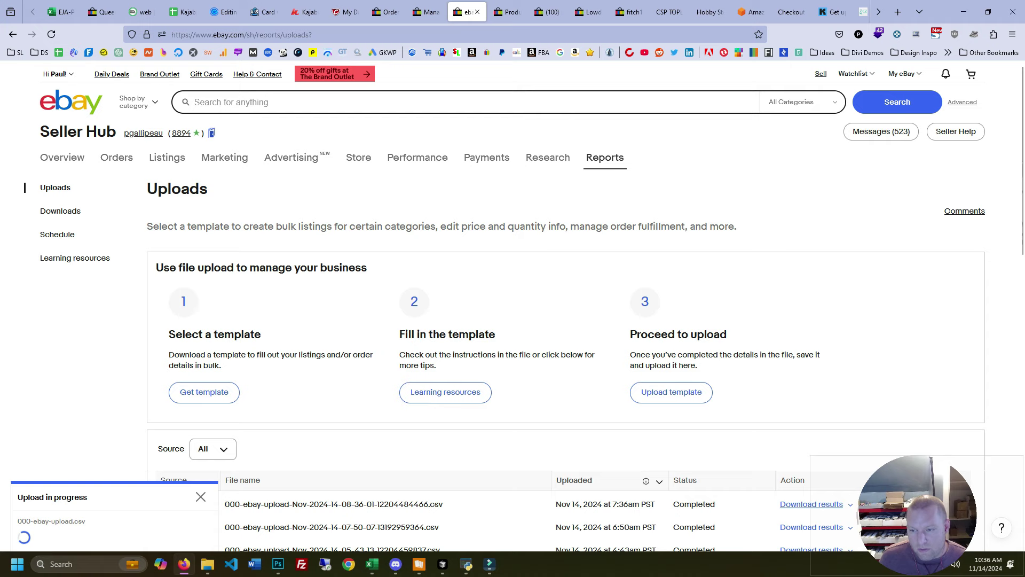
Step: Refresh the scheduled listings in Seller Hub and open the Shaquille O'Neal card lot listing for revision
{"action": "left_click", "coordinate": [426, 12]}
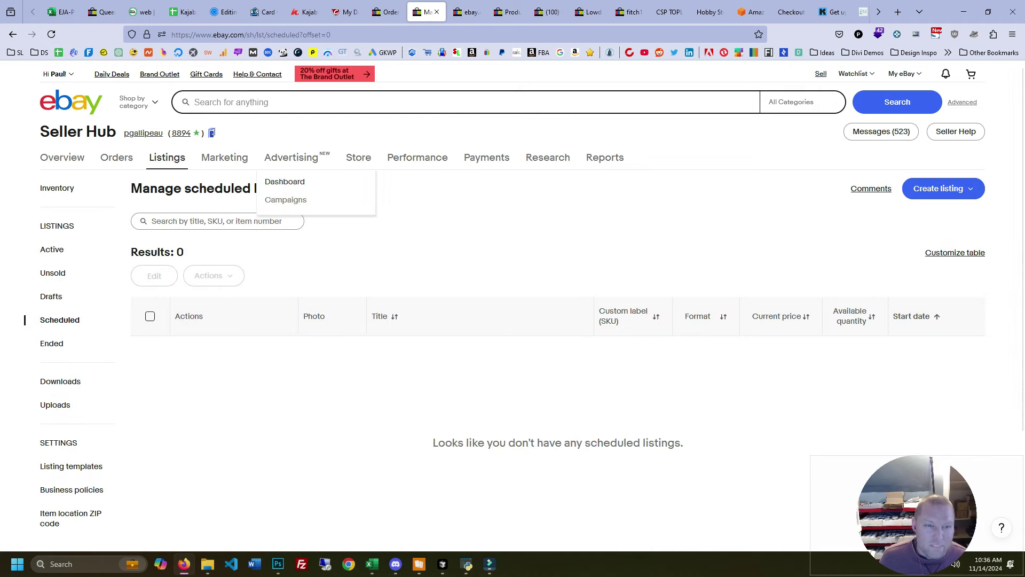
{"action": "left_click", "coordinate": [58, 320]}
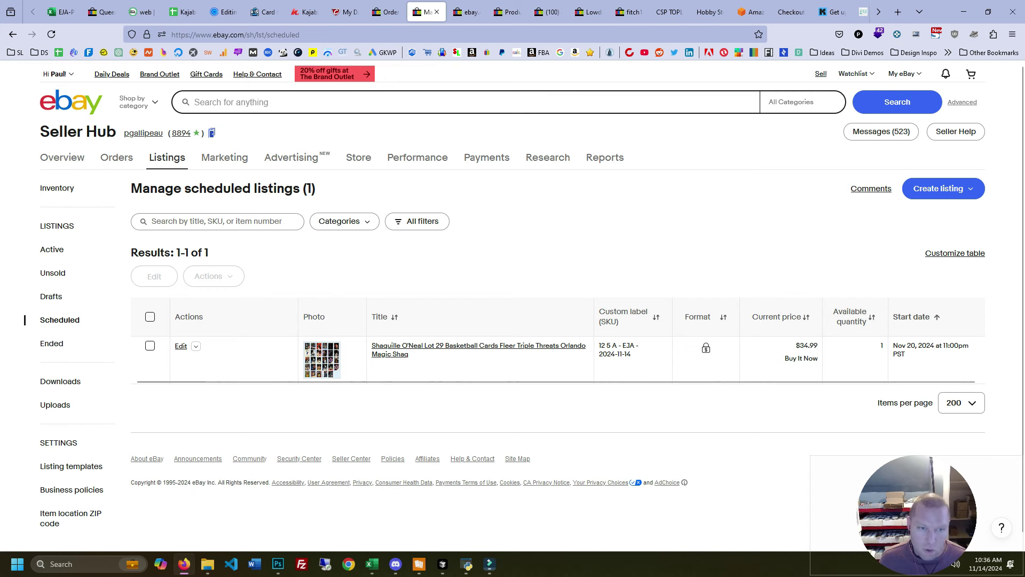
{"action": "left_click", "coordinate": [181, 346]}
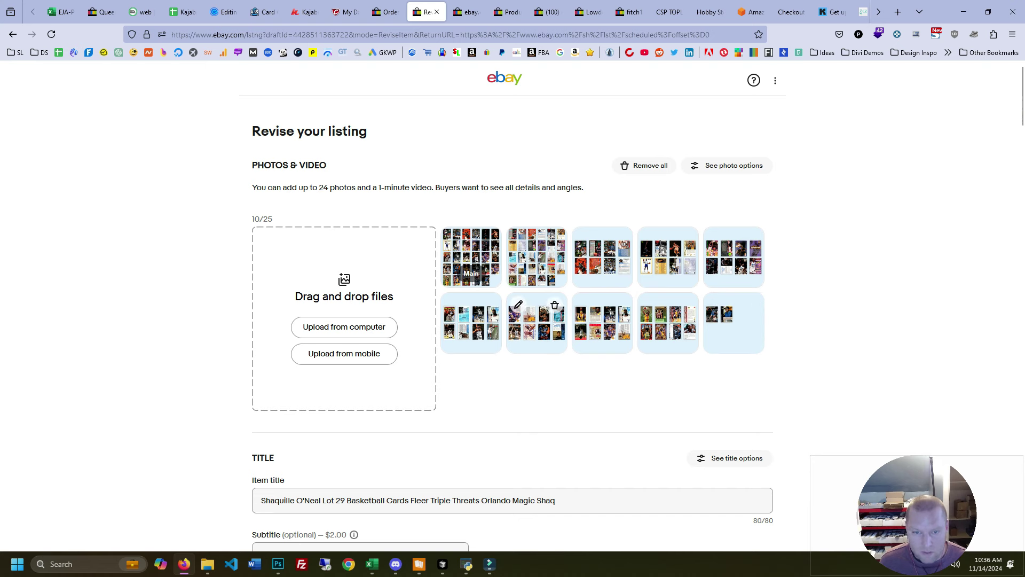
Step: Examine the listing's photos and the parts of its item title: player name, team and nickname
{"action": "scroll", "coordinate": [537, 320], "scroll_direction": "down", "scroll_amount": 3}
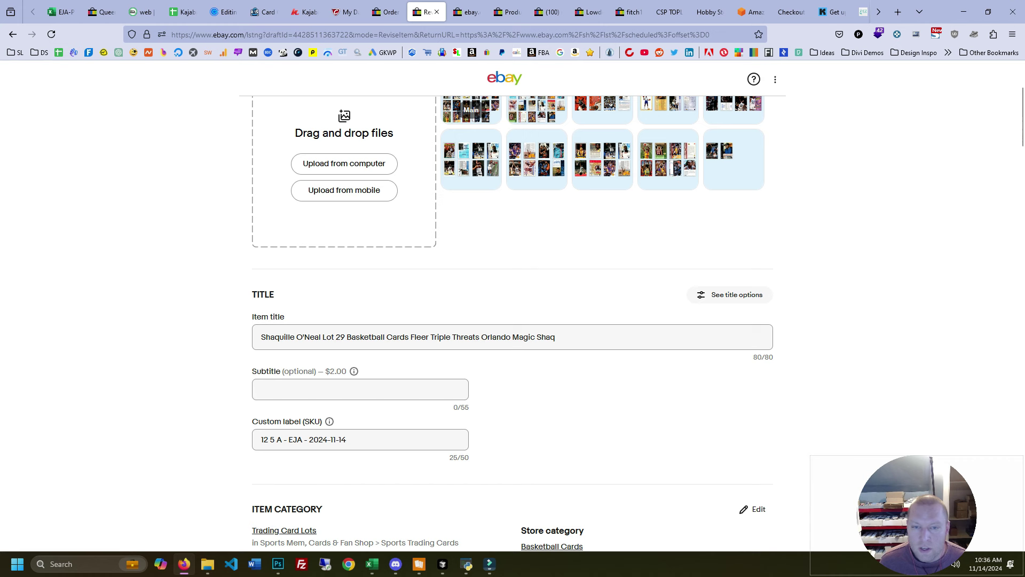
{"action": "left_click", "coordinate": [556, 337]}
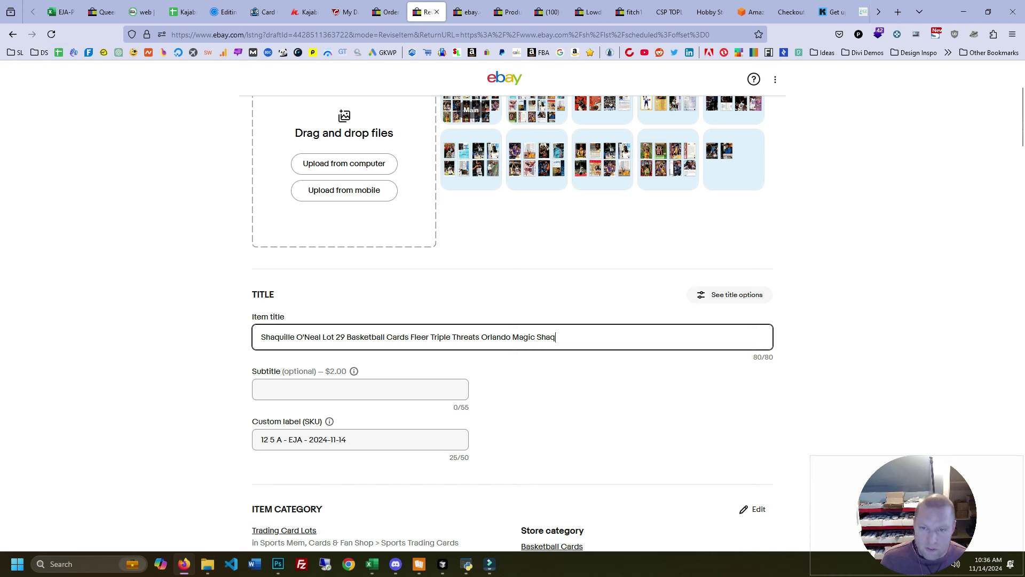
{"action": "left_click_drag", "start_coordinate": [535, 337], "coordinate": [481, 337]}
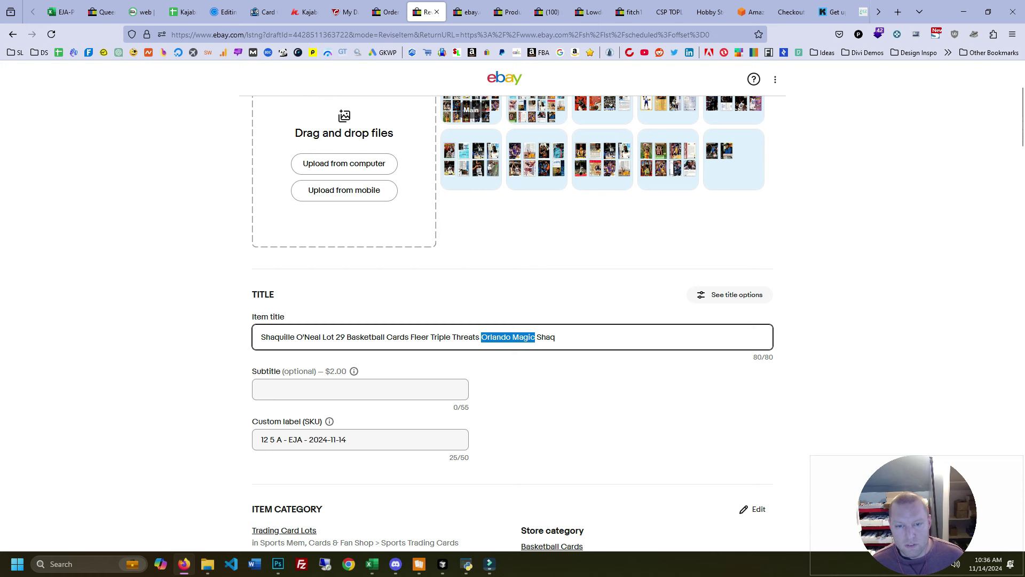
{"action": "left_click", "coordinate": [513, 337]}
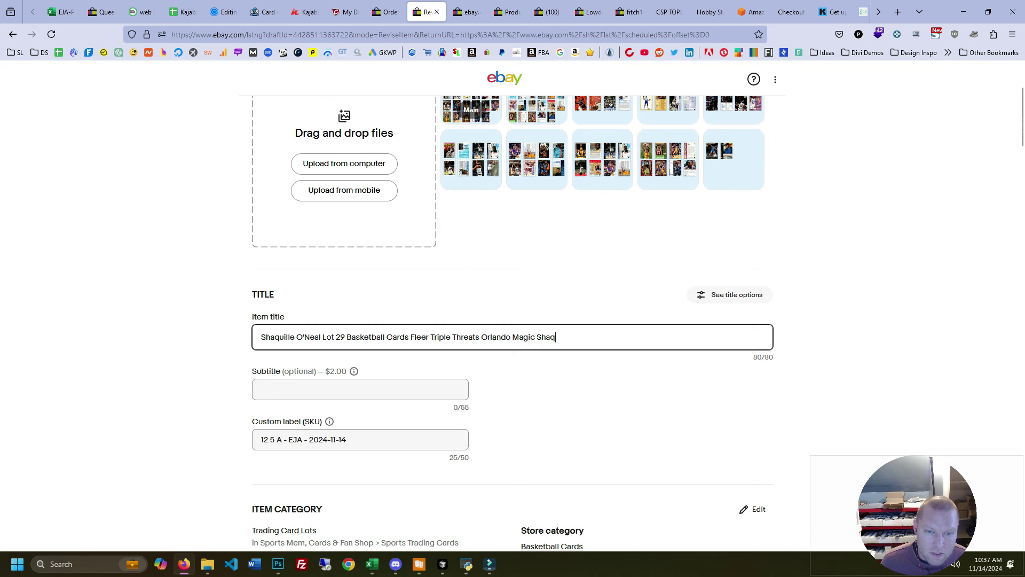
{"action": "key", "text": "Home"}
{"action": "key", "text": "ctrl+shift+Right"}
{"action": "key", "text": "ctrl+shift+Right"}
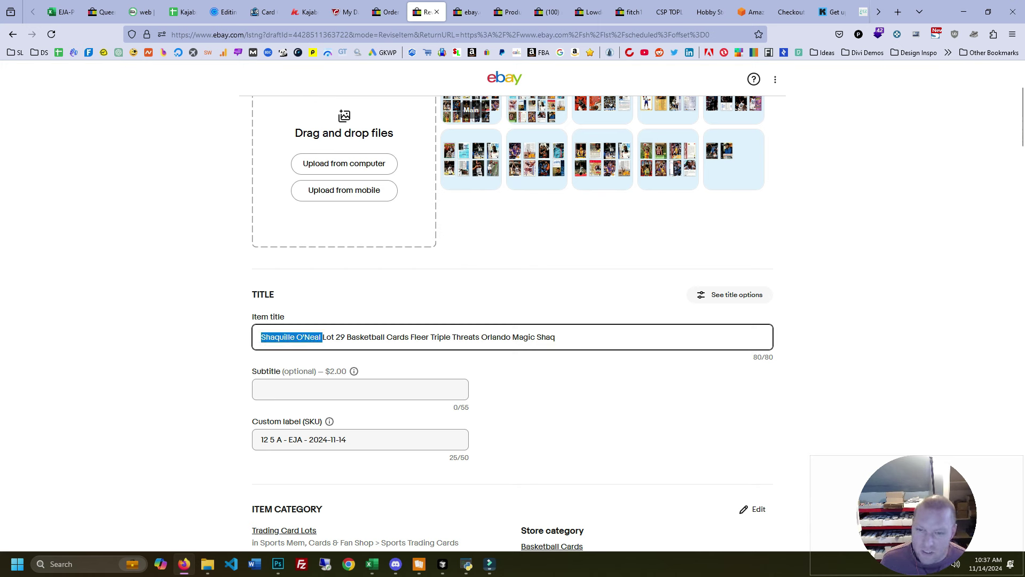
{"action": "left_click", "coordinate": [309, 337]}
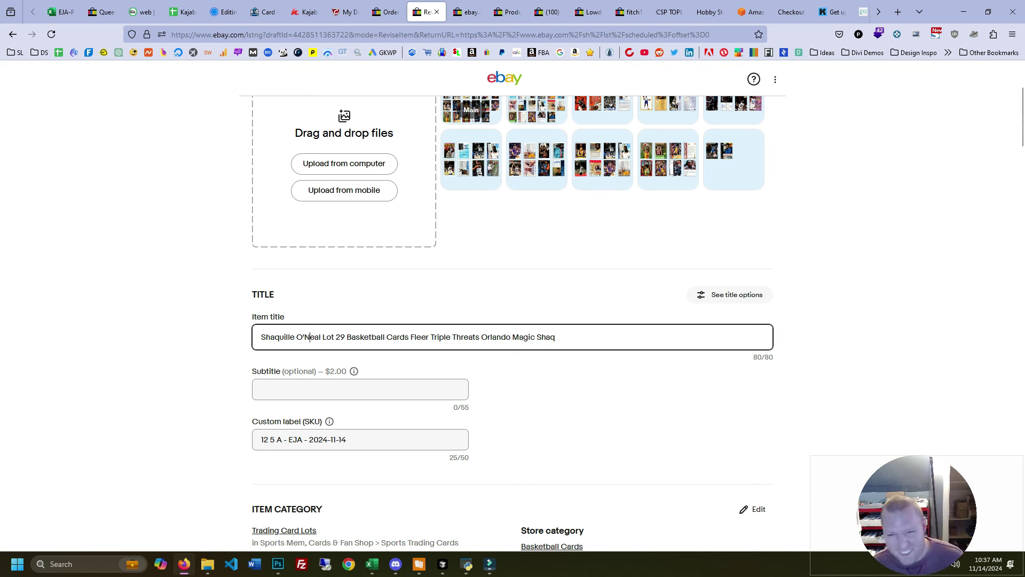
{"action": "key", "text": "shift+Left"}
{"action": "key", "text": "shift+Left"}
{"action": "key", "text": "shift+Left"}
{"action": "key", "text": "shift+Left"}
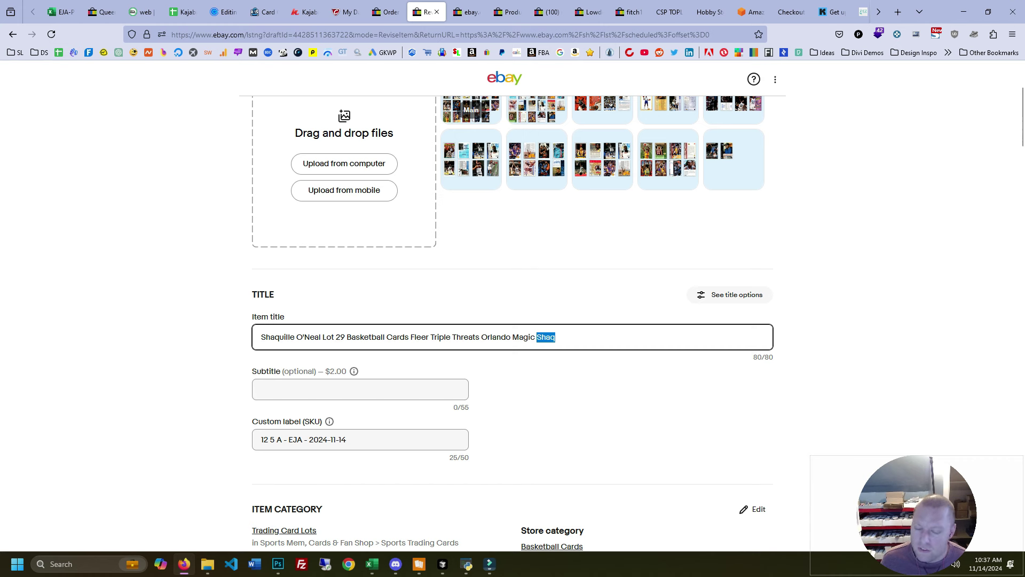
{"action": "key", "text": "Right"}
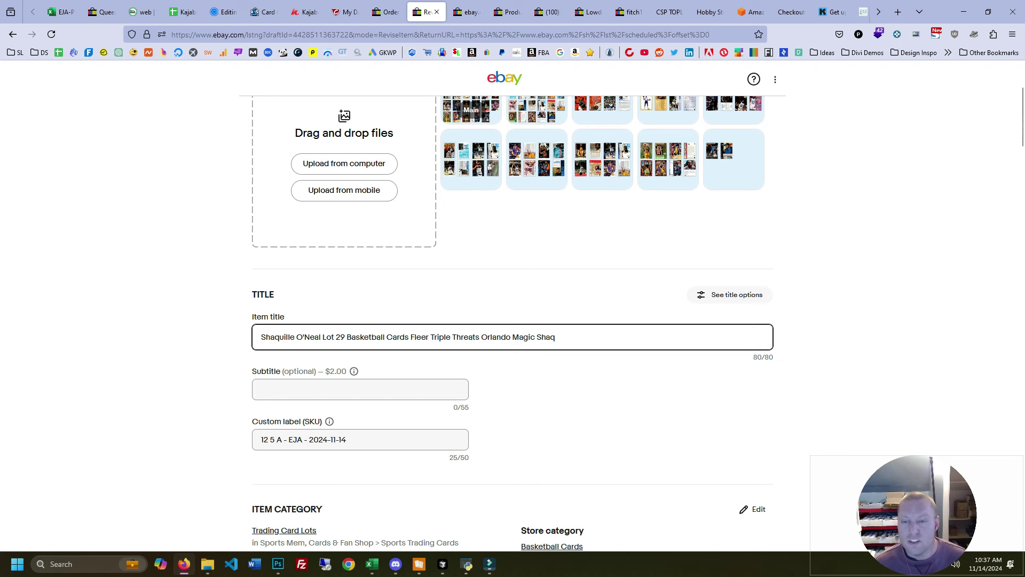
Step: Examine the location, EJA and date parts of the listing's custom label (SKU), comparing them with the card record in Kronocard
{"action": "left_click", "coordinate": [360, 439]}
{"action": "scroll", "coordinate": [512, 323], "scroll_direction": "down", "scroll_amount": 3}
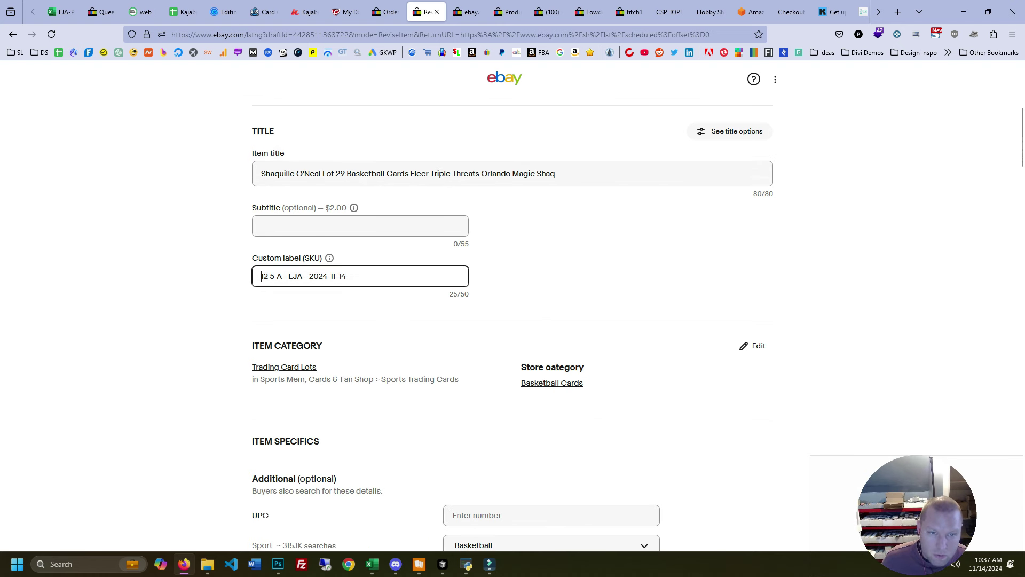
{"action": "left_click_drag", "start_coordinate": [261, 277], "coordinate": [282, 276]}
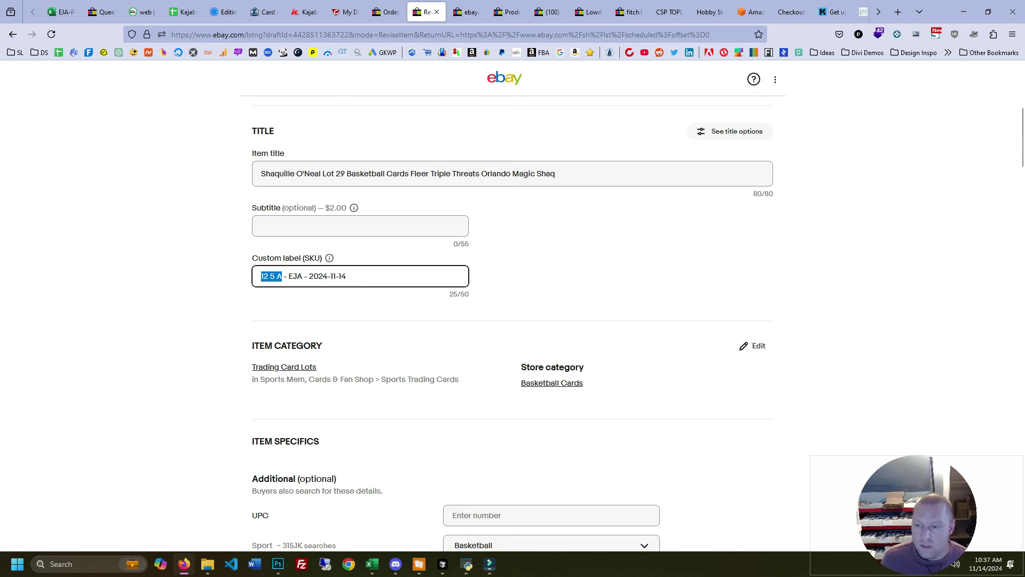
{"action": "left_click", "coordinate": [419, 564]}
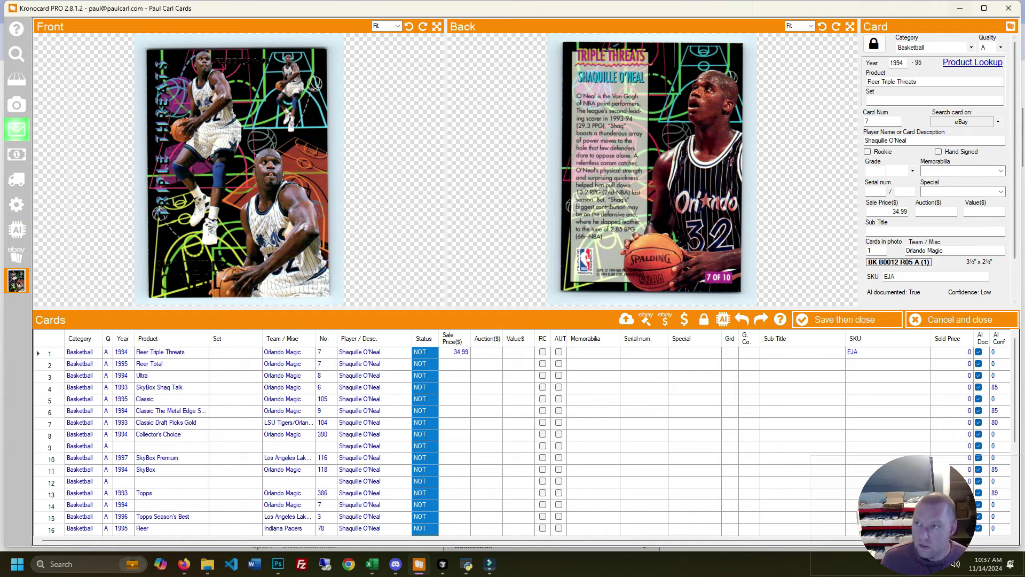
{"action": "key", "text": "alt+Tab"}
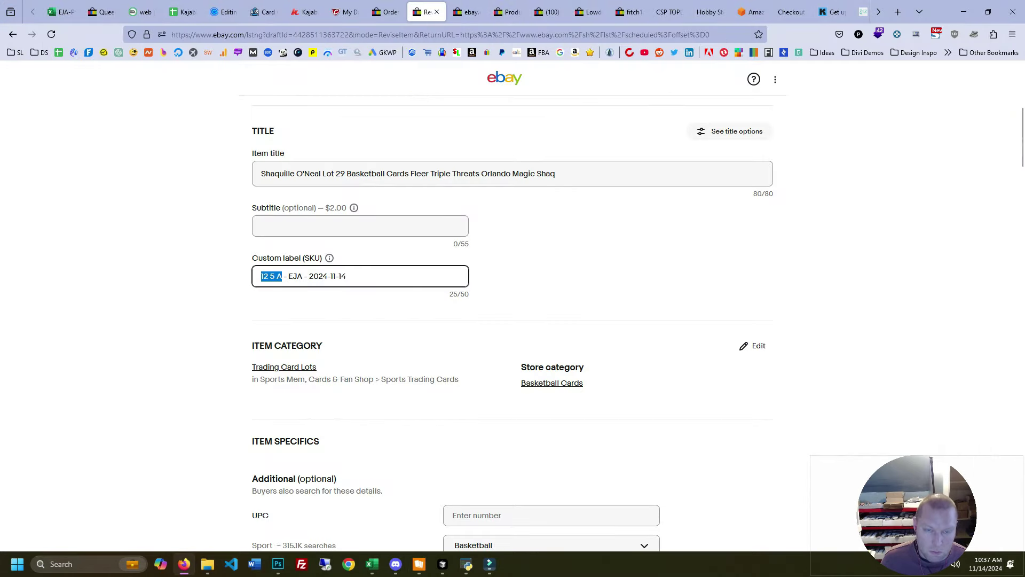
{"action": "left_click_drag", "start_coordinate": [286, 276], "coordinate": [305, 277]}
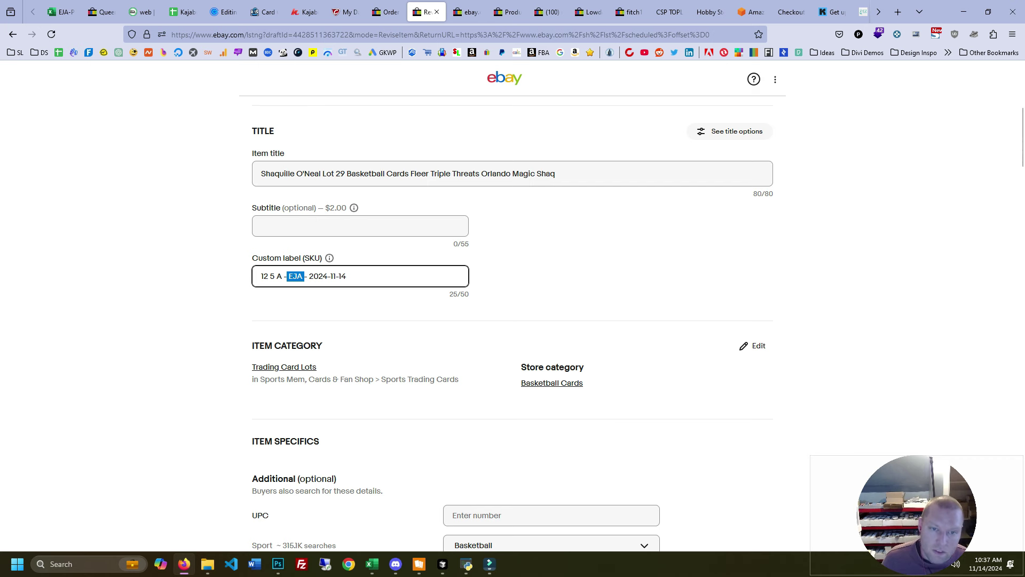
{"action": "left_click_drag", "start_coordinate": [347, 276], "coordinate": [309, 276]}
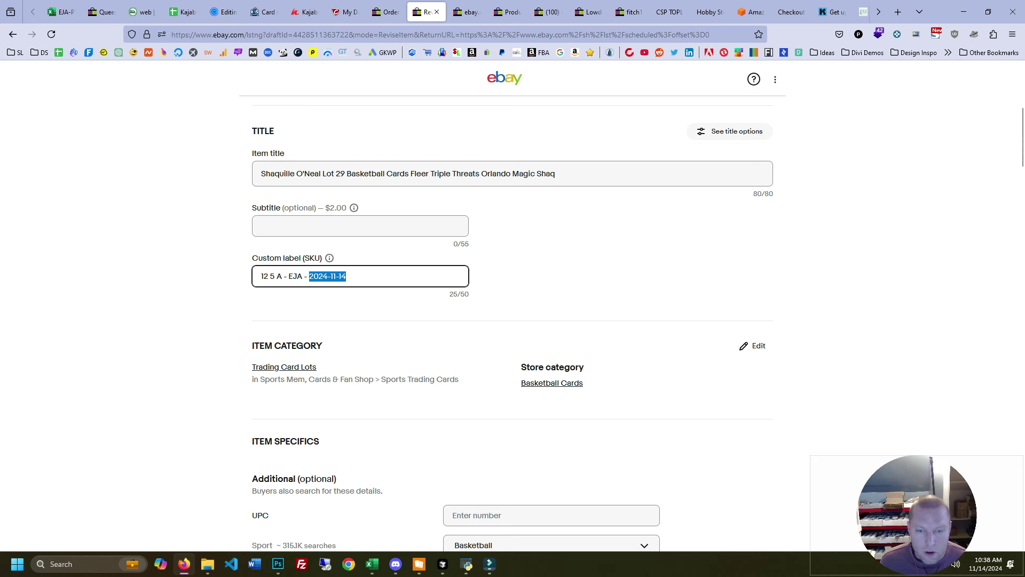
Step: Add Insert to the Features item specific of the Shaquille O'Neal lot listing
{"action": "scroll", "coordinate": [513, 320], "scroll_direction": "down", "scroll_amount": 2}
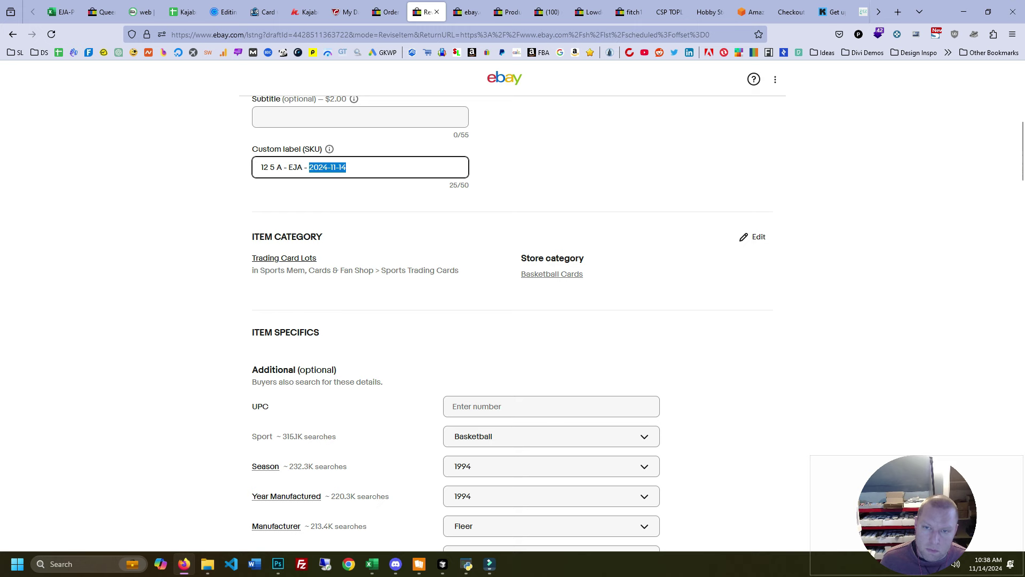
{"action": "scroll", "coordinate": [513, 320], "scroll_direction": "down", "scroll_amount": 2}
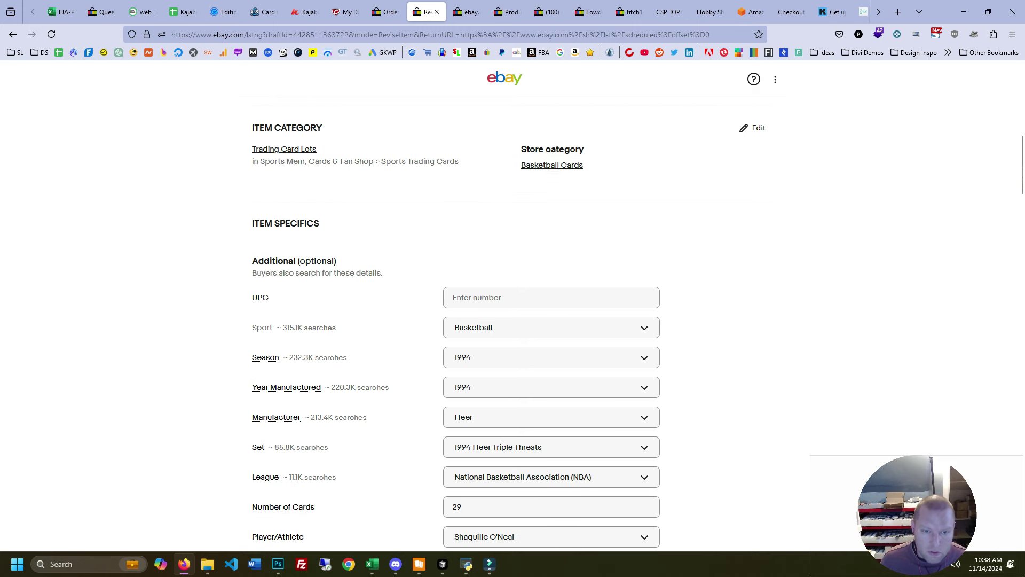
{"action": "scroll", "coordinate": [513, 320], "scroll_direction": "down", "scroll_amount": 2}
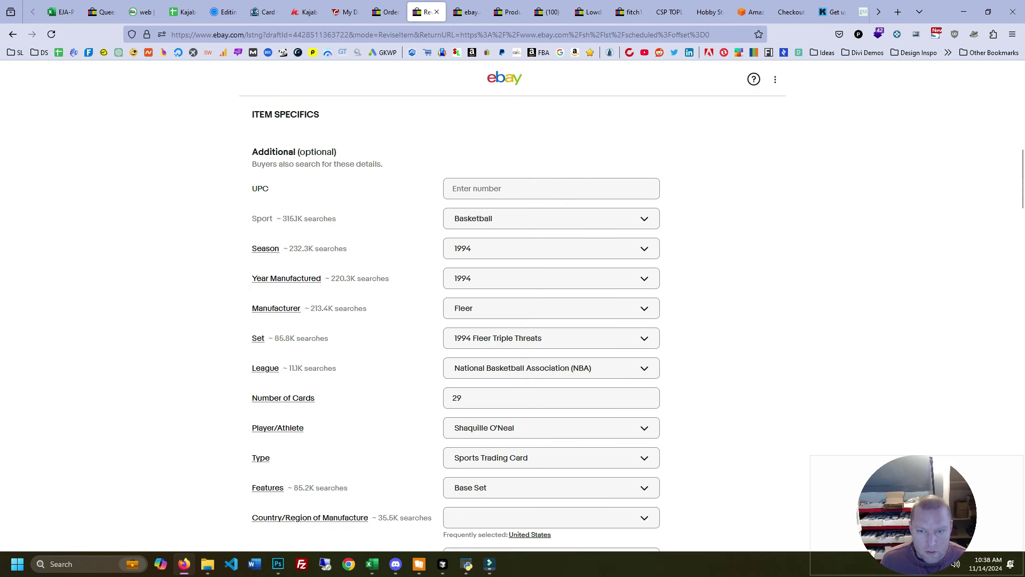
{"action": "scroll", "coordinate": [455, 326], "scroll_direction": "down", "scroll_amount": 3}
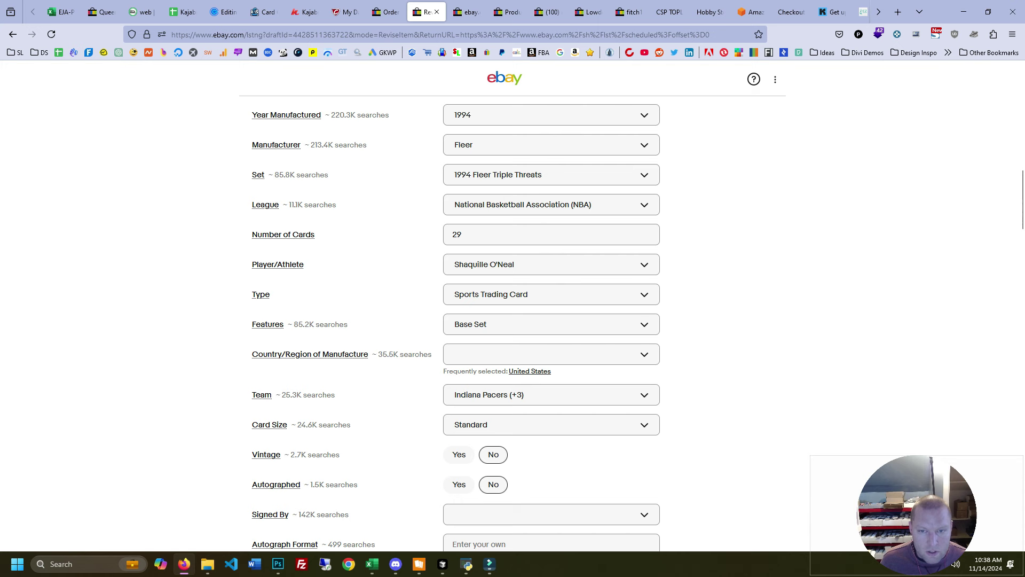
{"action": "left_click", "coordinate": [550, 324]}
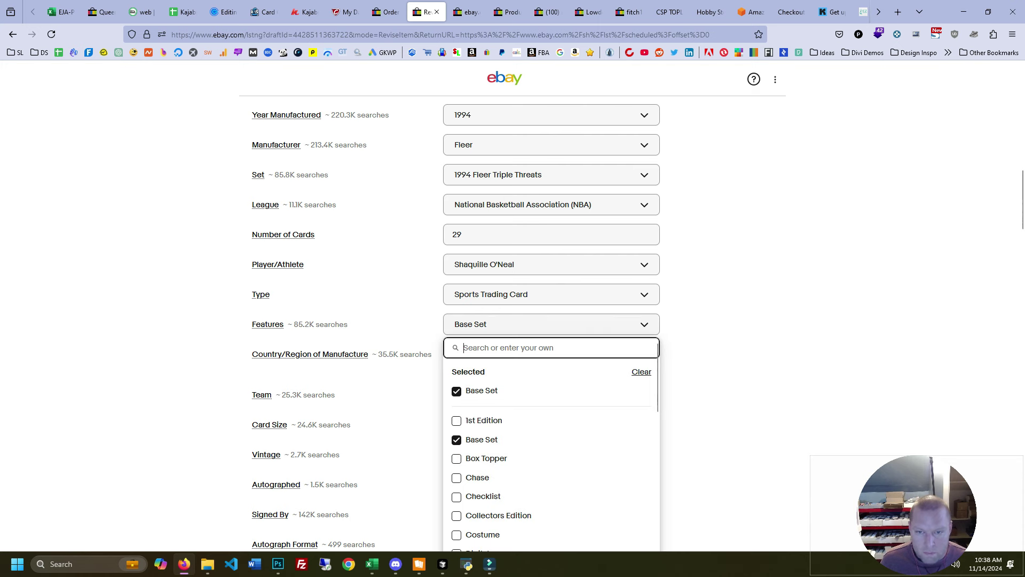
{"action": "scroll", "coordinate": [550, 401], "scroll_direction": "down", "scroll_amount": 6}
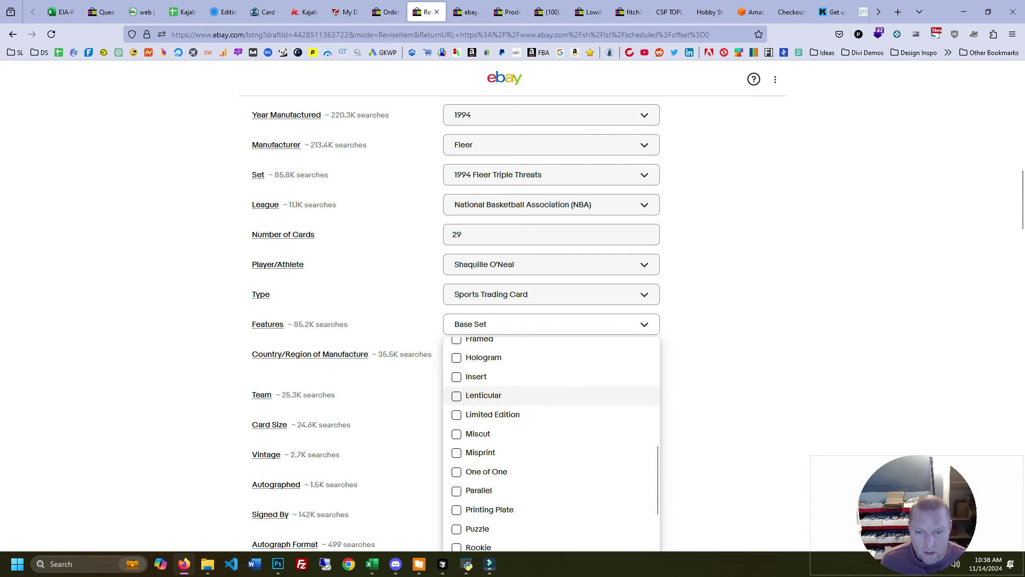
{"action": "left_click", "coordinate": [456, 364]}
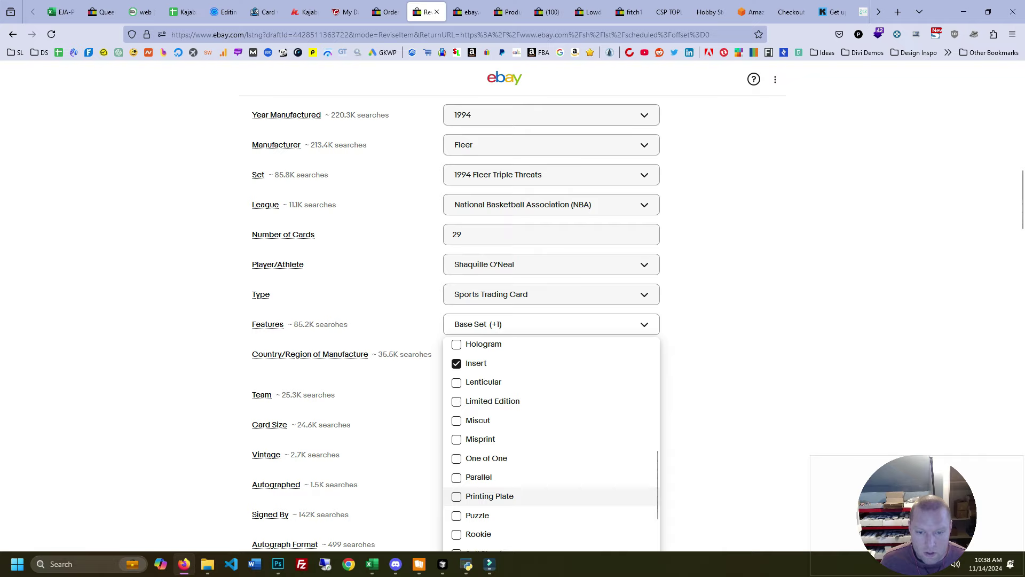
Step: Switch to Kronocard and set the Special value of the first card, Fleer Triple Threats, to Insert
{"action": "left_click", "coordinate": [419, 564]}
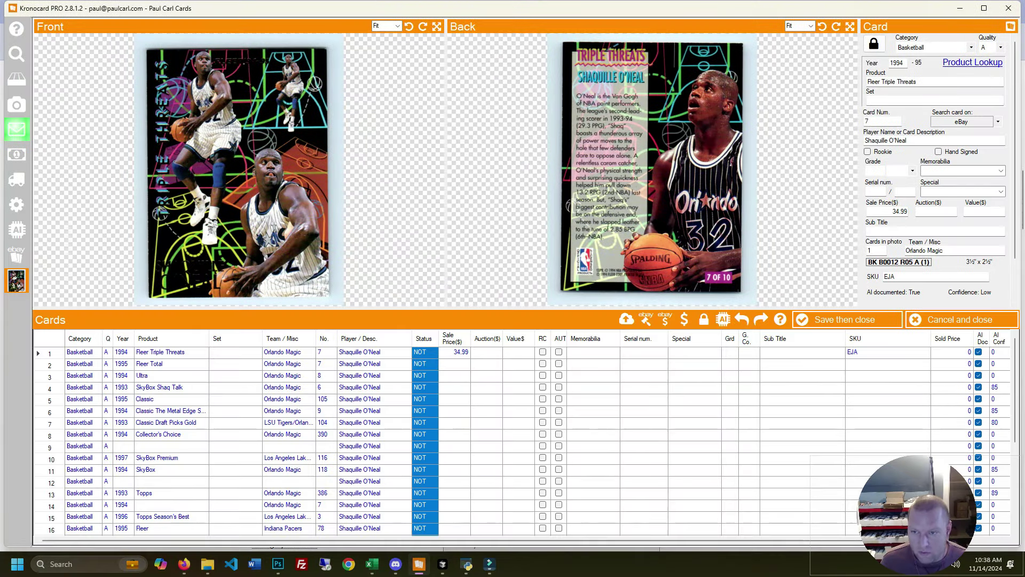
{"action": "left_click", "coordinate": [694, 352]}
{"action": "type", "text": "IInsert"}
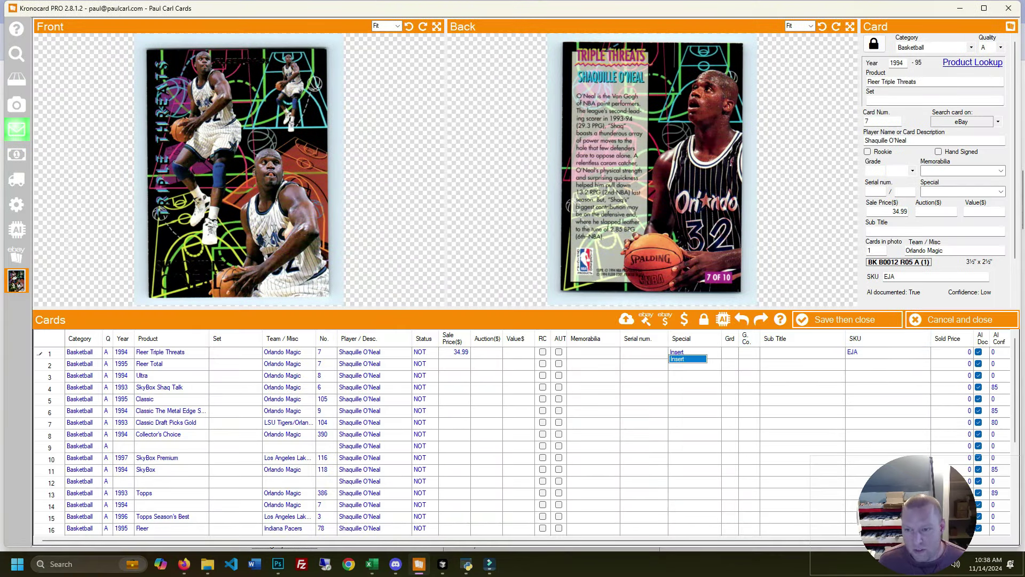
{"action": "key", "text": "Return"}
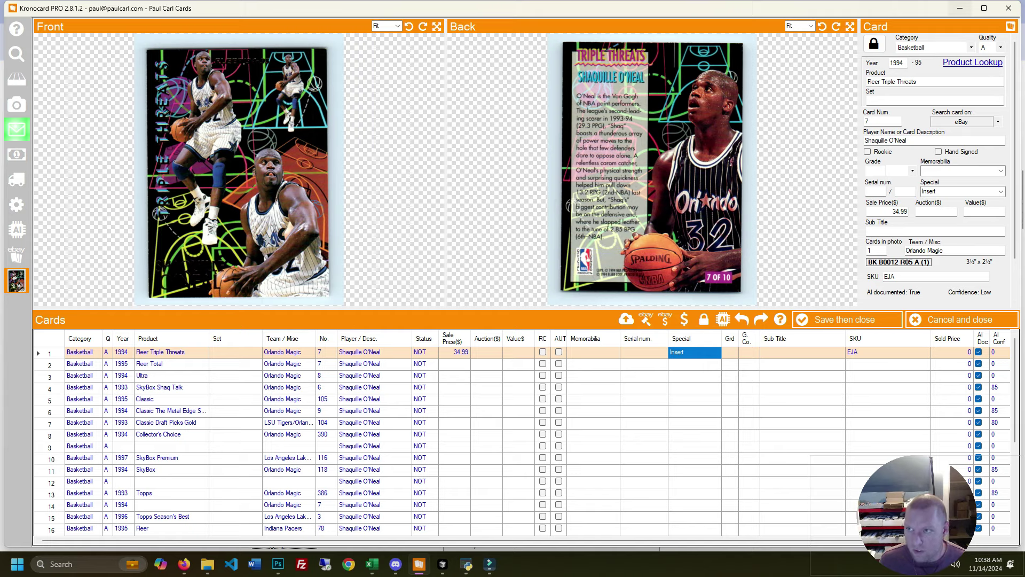
Step: Switch back to the eBay listing in Firefox and set Country/Region of Manufacture to United States
{"action": "key", "text": "alt+Tab"}
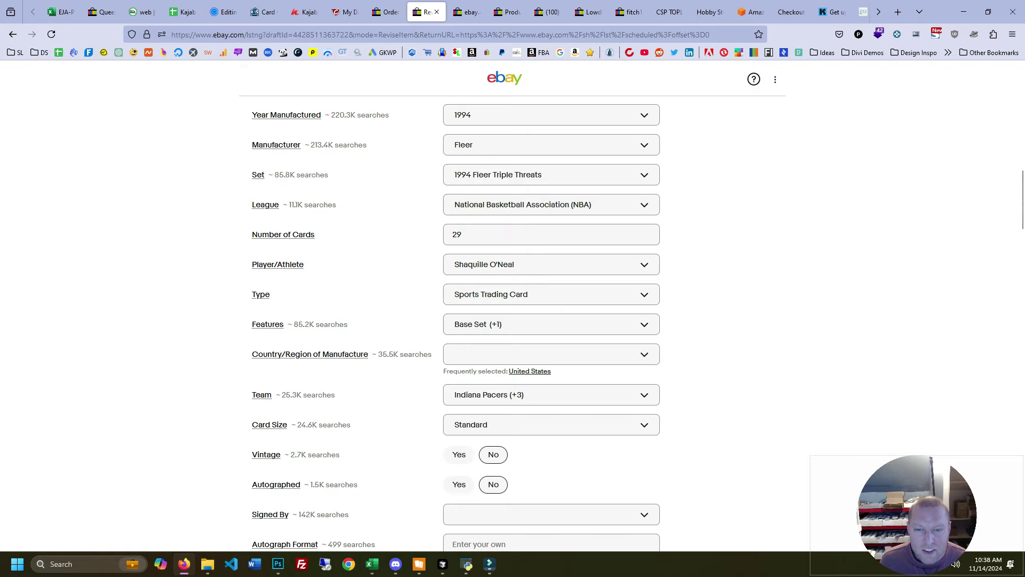
{"action": "scroll", "coordinate": [456, 324], "scroll_direction": "down", "scroll_amount": 3}
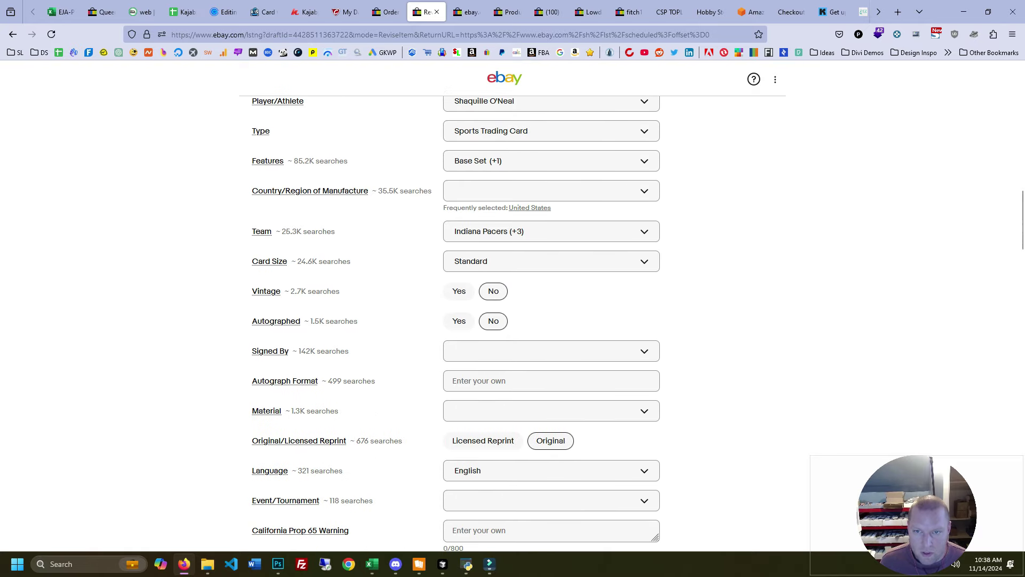
{"action": "left_click", "coordinate": [529, 207]}
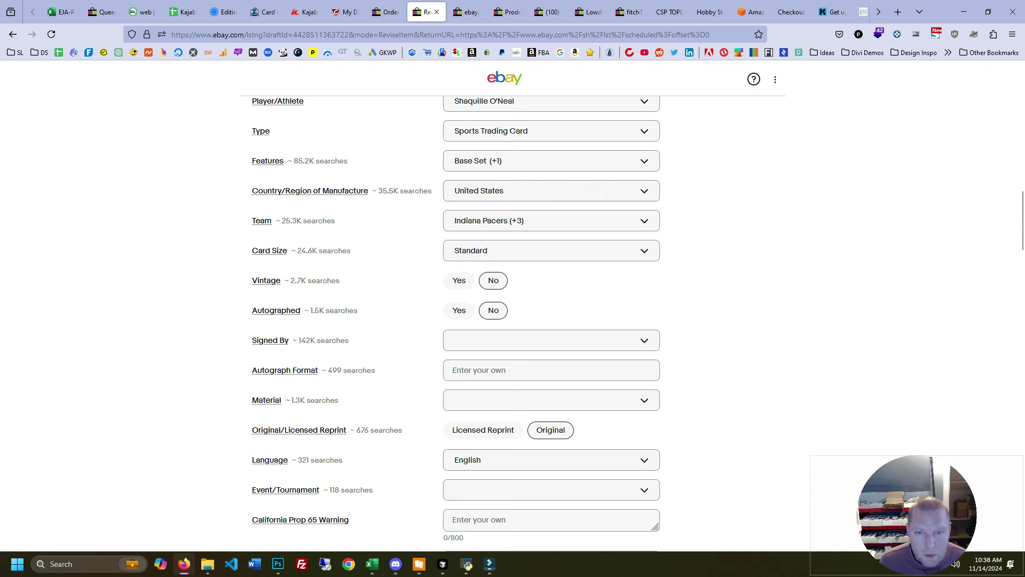
Step: Review the selected teams and the remaining item specifics down to the card name, card number and item condition
{"action": "left_click", "coordinate": [551, 221]}
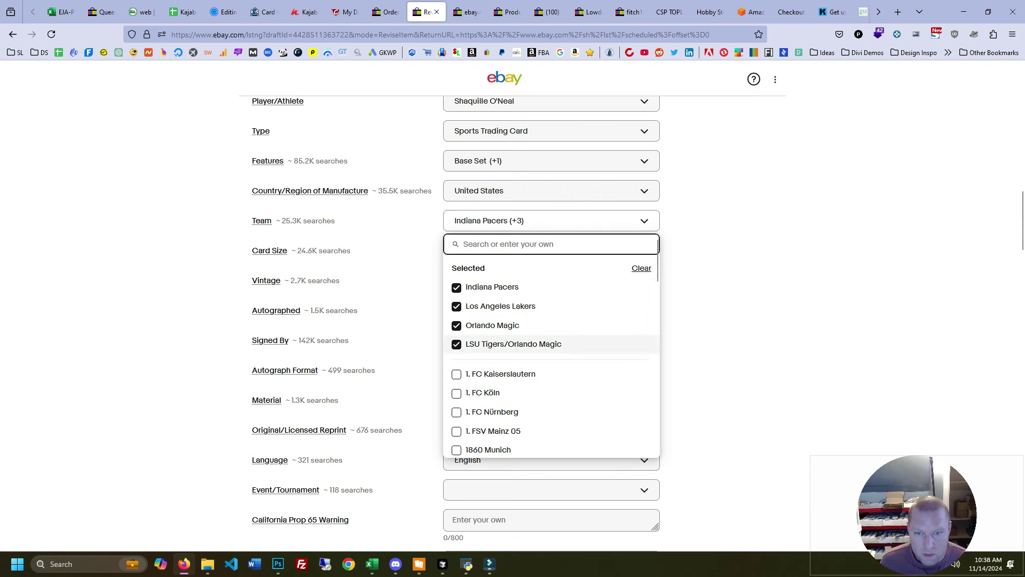
{"action": "scroll", "coordinate": [513, 321], "scroll_direction": "down", "scroll_amount": 3}
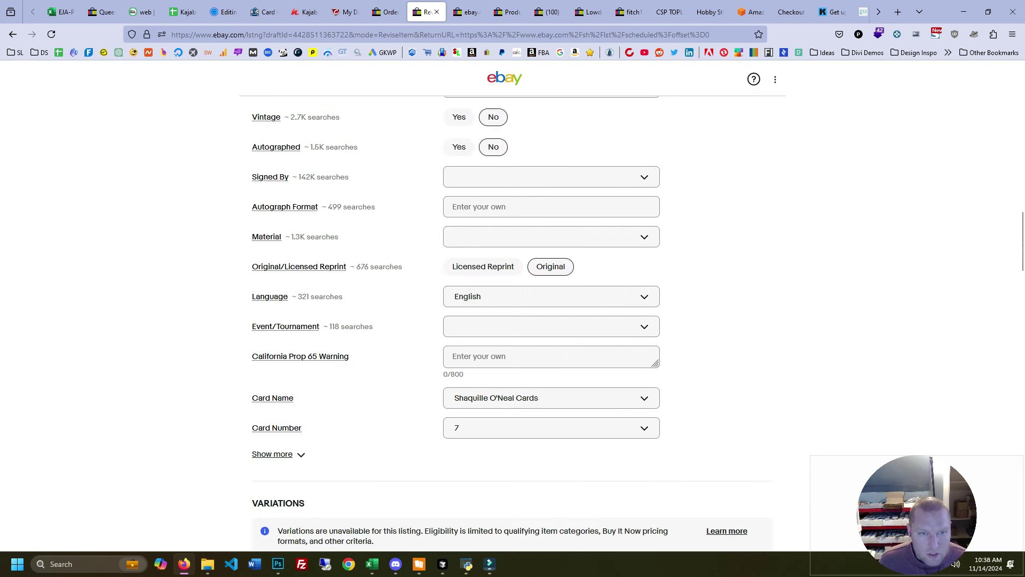
{"action": "scroll", "coordinate": [513, 321], "scroll_direction": "up", "scroll_amount": 1}
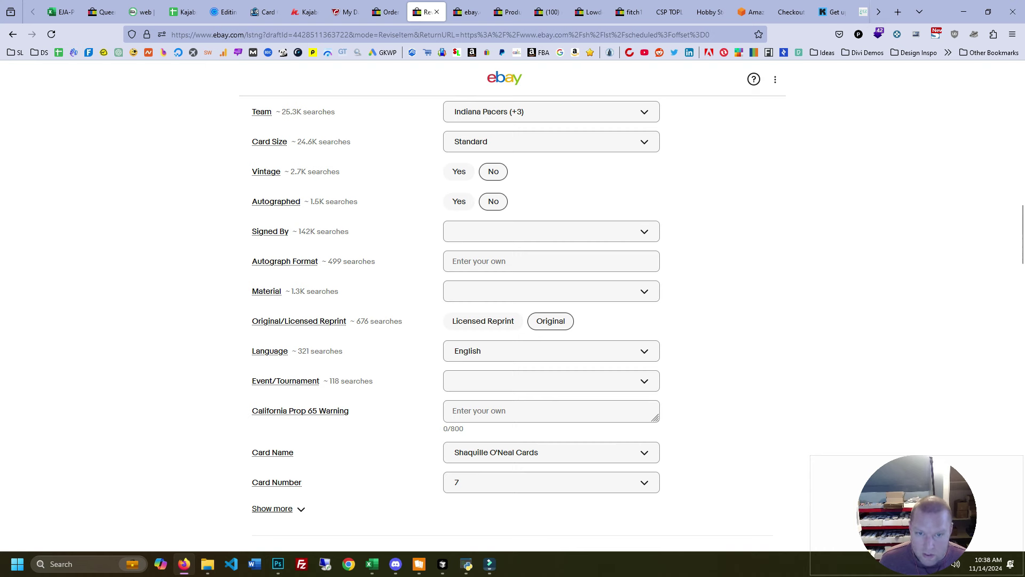
{"action": "scroll", "coordinate": [512, 320], "scroll_direction": "down", "scroll_amount": 2}
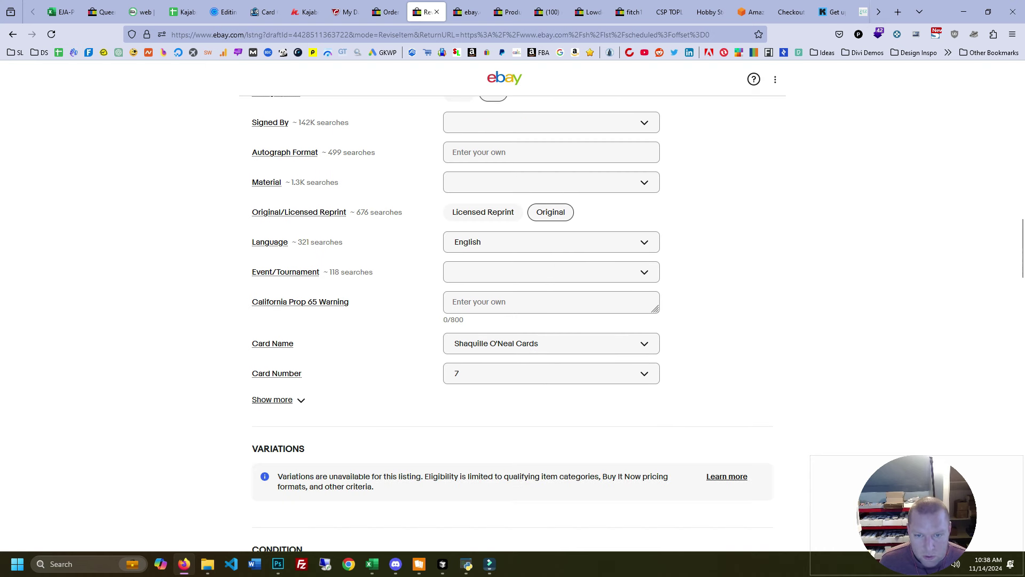
{"action": "scroll", "coordinate": [513, 320], "scroll_direction": "down", "scroll_amount": 7}
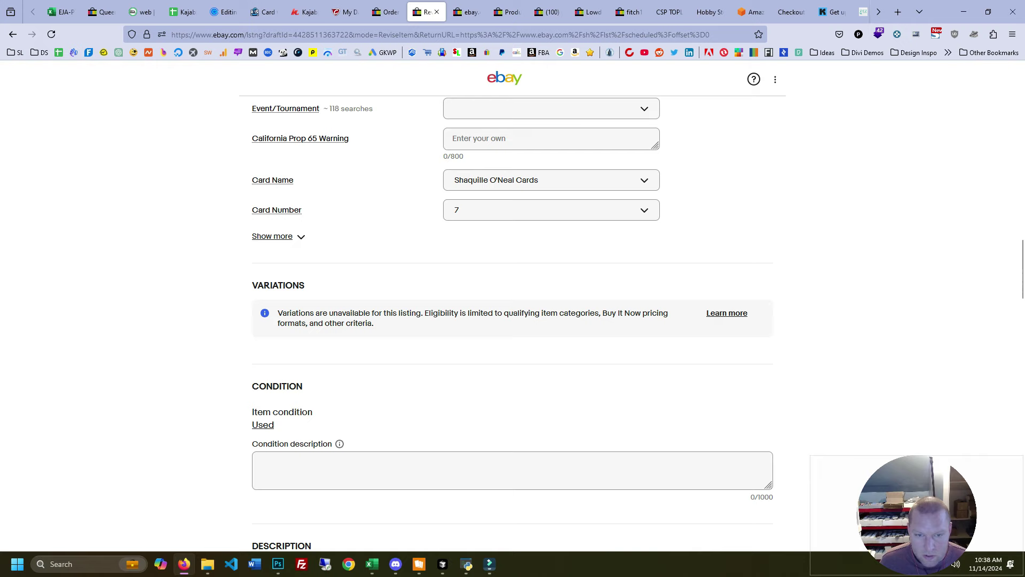
Step: Examine the beginning of the listing description, including its heading, card condition paragraph and shipping details
{"action": "scroll", "coordinate": [512, 447], "scroll_direction": "down", "scroll_amount": 1}
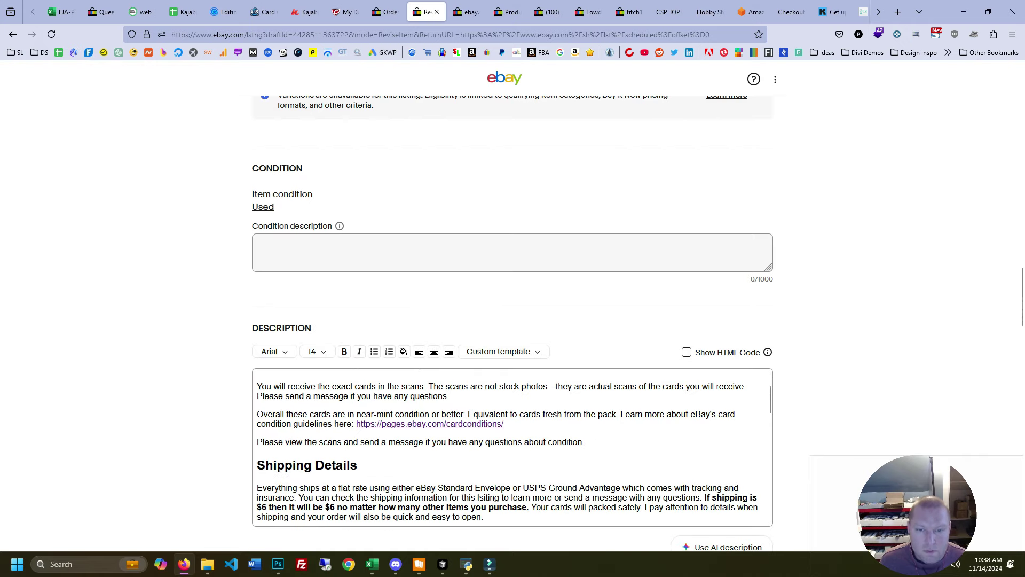
{"action": "scroll", "coordinate": [513, 321], "scroll_direction": "down", "scroll_amount": 2}
{"action": "scroll", "coordinate": [513, 320], "scroll_direction": "up", "scroll_amount": 1}
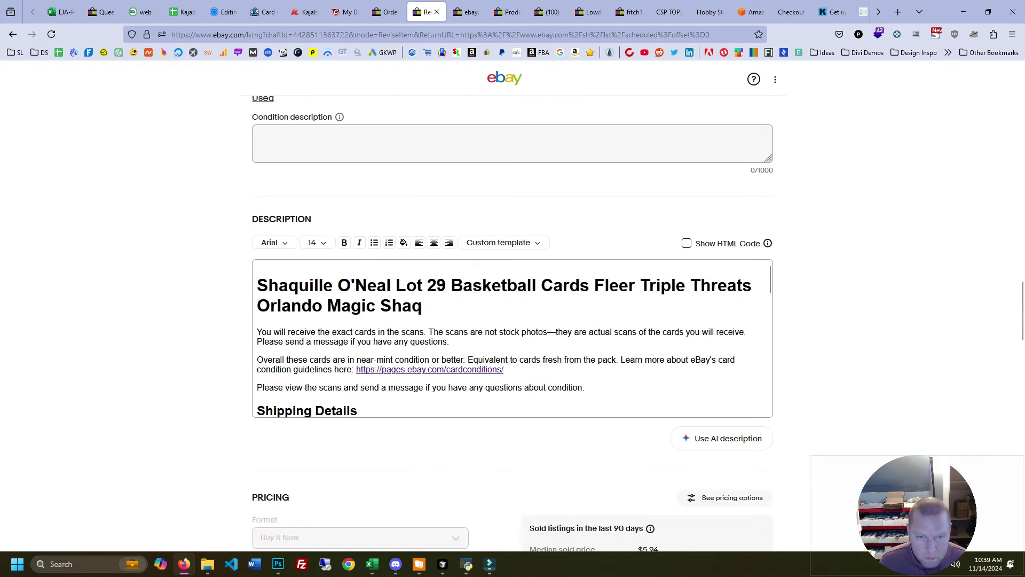
{"action": "left_click_drag", "start_coordinate": [504, 369], "coordinate": [256, 360]}
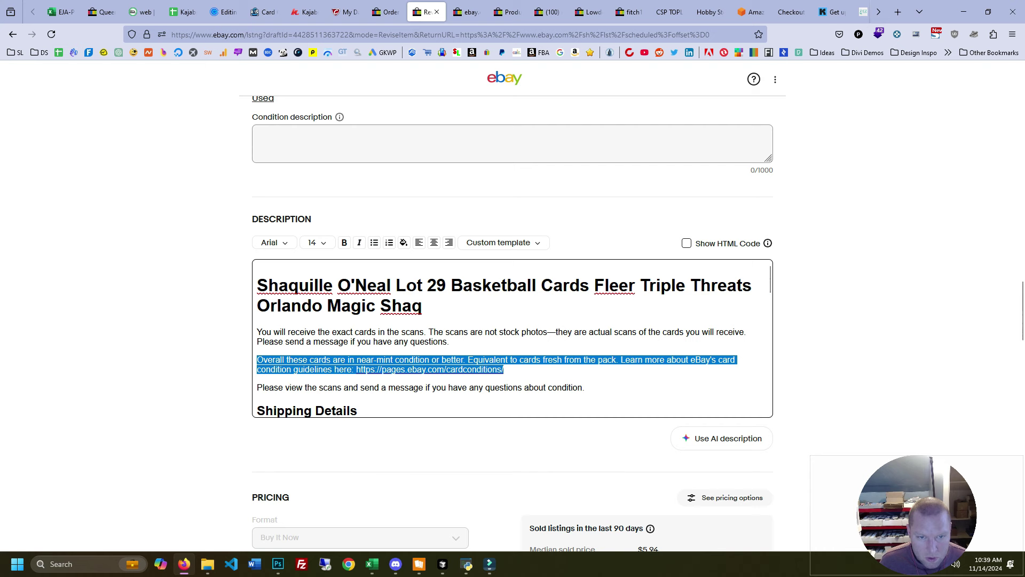
{"action": "scroll", "coordinate": [513, 338], "scroll_direction": "down", "scroll_amount": 1}
{"action": "left_click", "coordinate": [357, 357]}
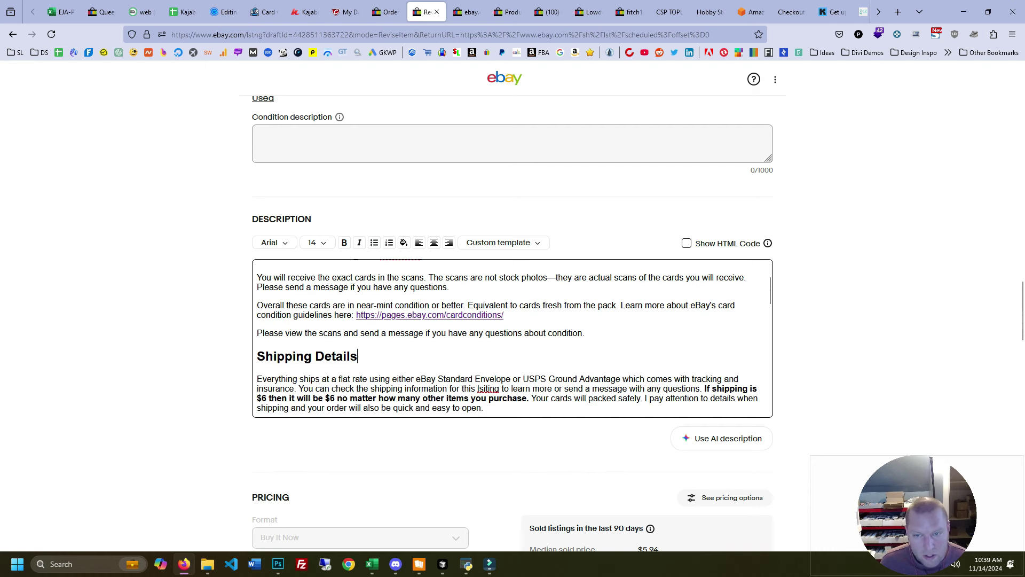
Step: Correct the misspelled word "lsiting" to "listing" in the description's Shipping Details paragraph
{"action": "scroll", "coordinate": [512, 338], "scroll_direction": "down", "scroll_amount": 1}
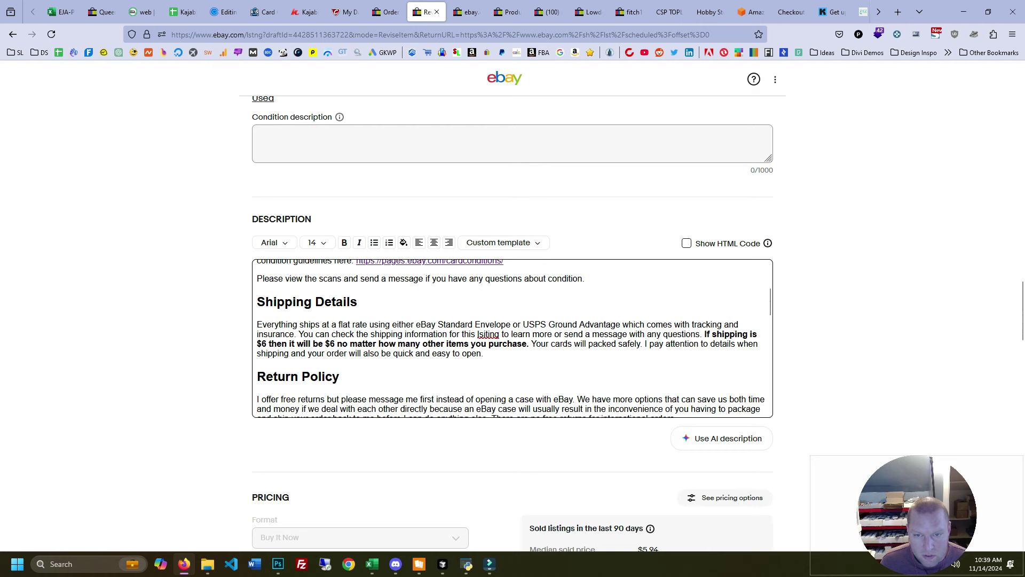
{"action": "left_click_drag", "start_coordinate": [478, 334], "coordinate": [484, 335]}
{"action": "key", "text": "BackSpace"}
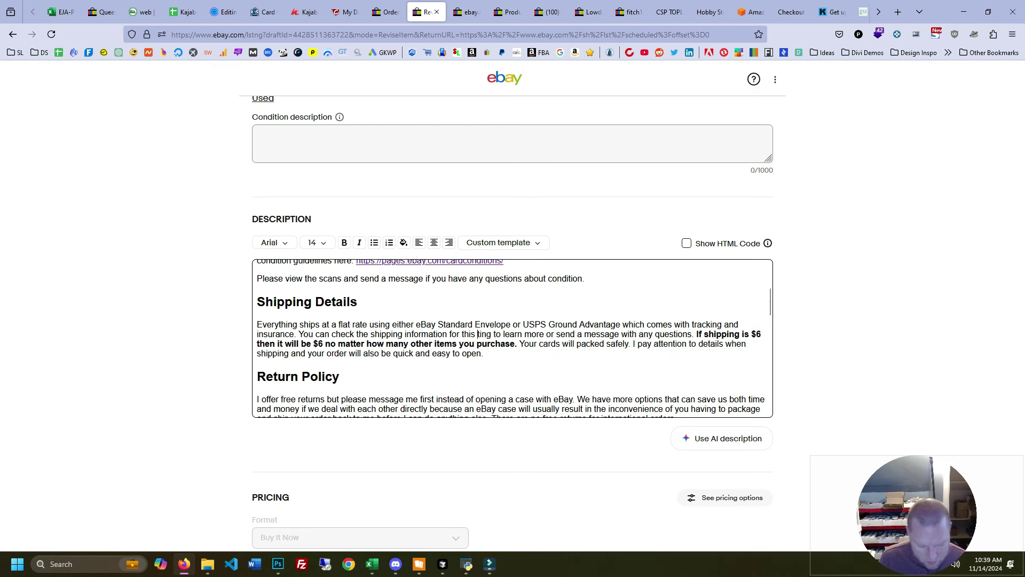
{"action": "type", "text": "l"}
{"action": "key", "text": "Right"}
{"action": "type", "text": "s"}
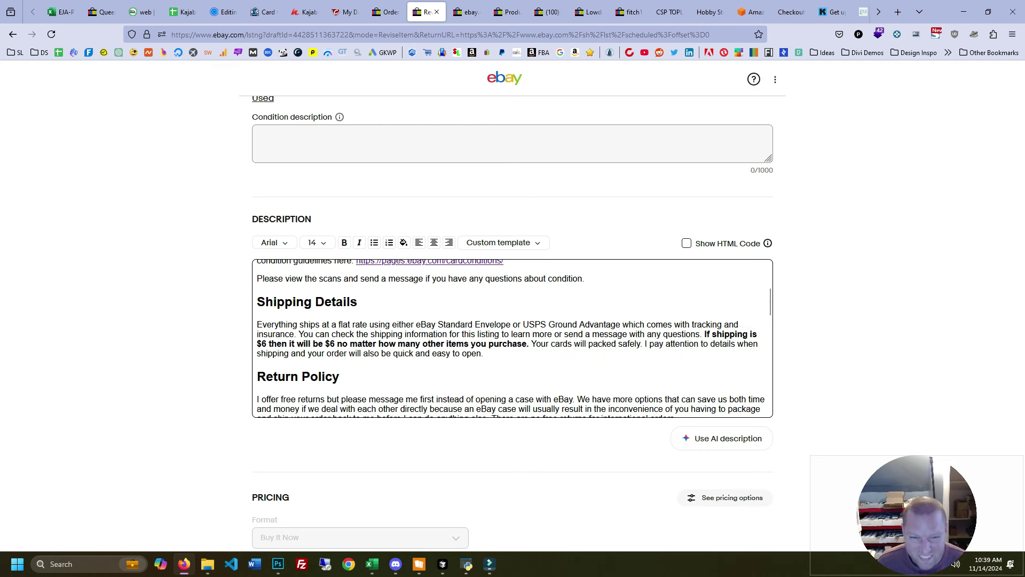
Step: Review the description's store discounts section and List of Cards Included, highlighting the sentence about the list being generated by AI
{"action": "scroll", "coordinate": [513, 338], "scroll_direction": "down", "scroll_amount": 4}
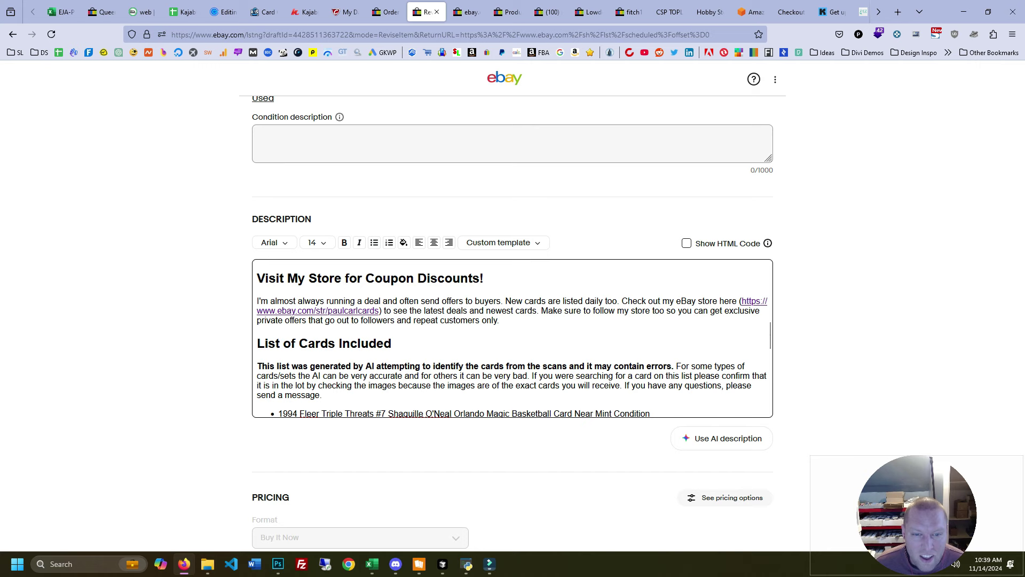
{"action": "scroll", "coordinate": [513, 338], "scroll_direction": "down", "scroll_amount": 2}
{"action": "scroll", "coordinate": [513, 338], "scroll_direction": "up", "scroll_amount": 1}
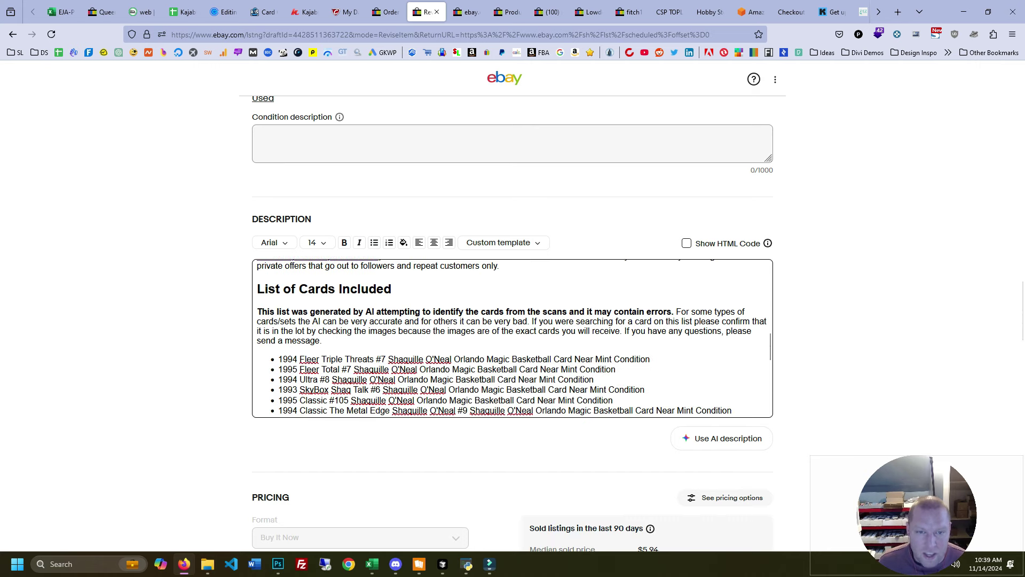
{"action": "left_click", "coordinate": [257, 311]}
{"action": "left_click_drag", "start_coordinate": [257, 311], "coordinate": [675, 312]}
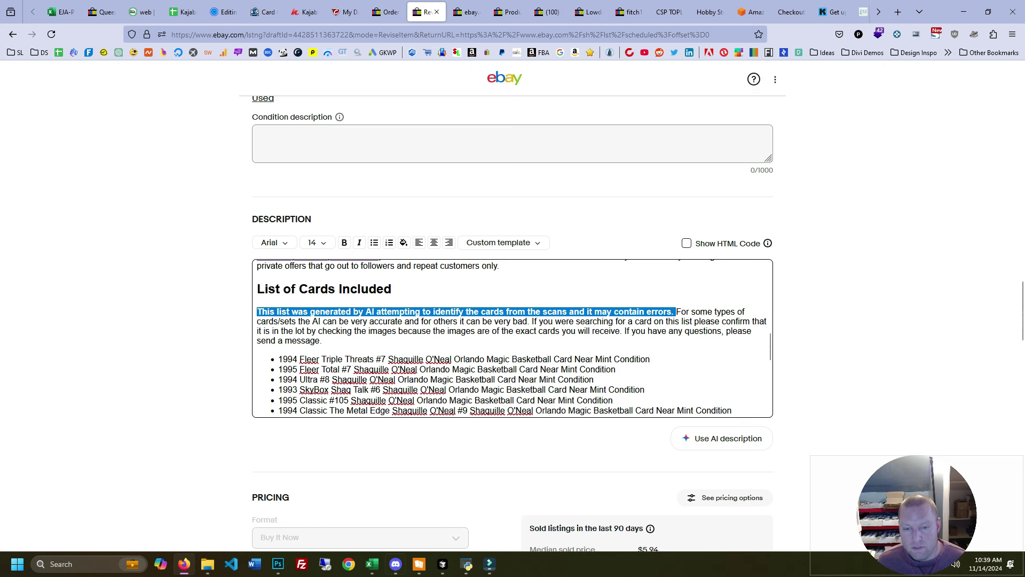
{"action": "mouse_move", "coordinate": [419, 564]}
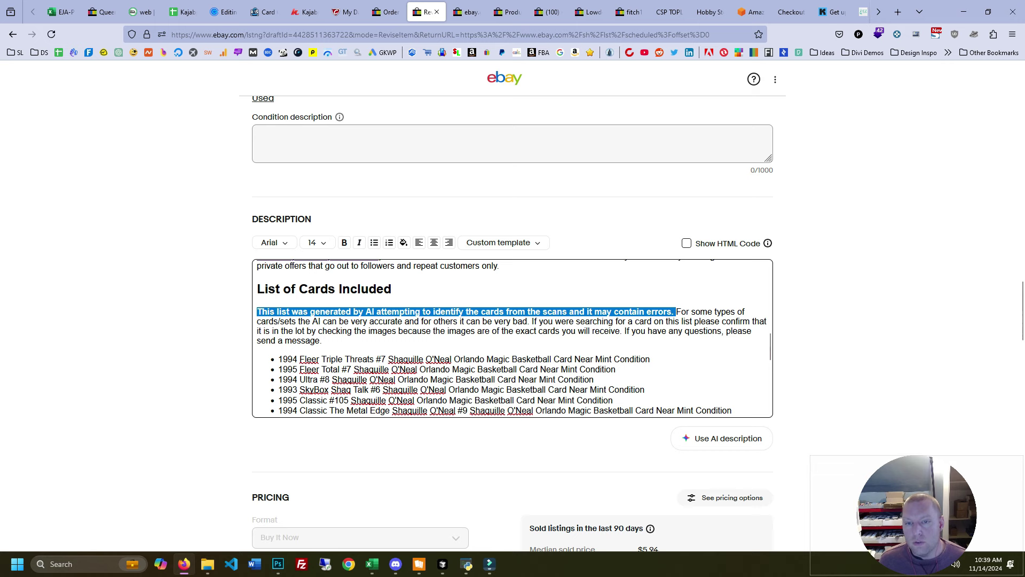
Step: Review the full AI disclaimer paragraph and the remaining entries of the card list in the listing description
{"action": "left_click_drag", "start_coordinate": [322, 340], "coordinate": [257, 311]}
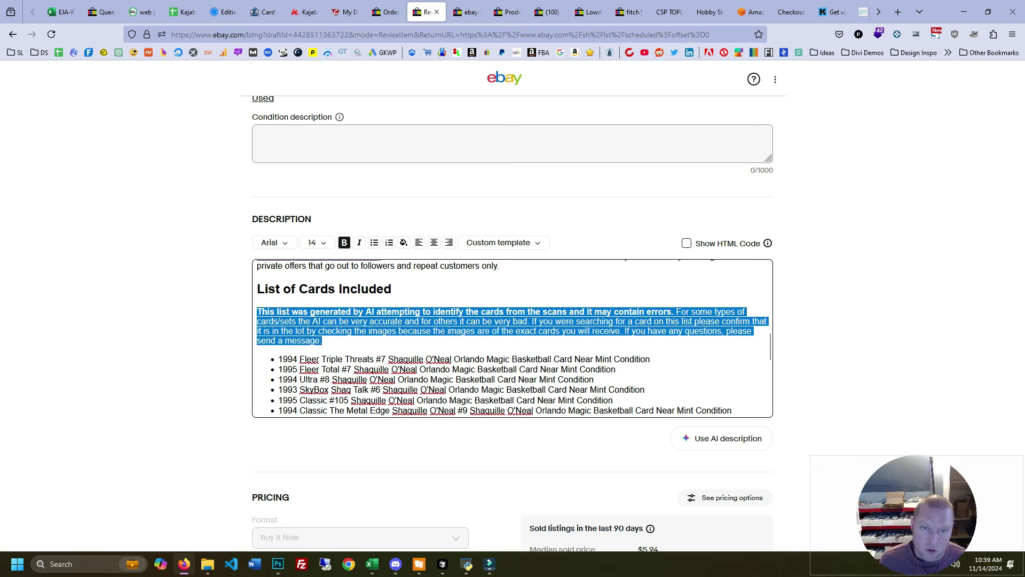
{"action": "scroll", "coordinate": [513, 336], "scroll_direction": "down", "scroll_amount": 10}
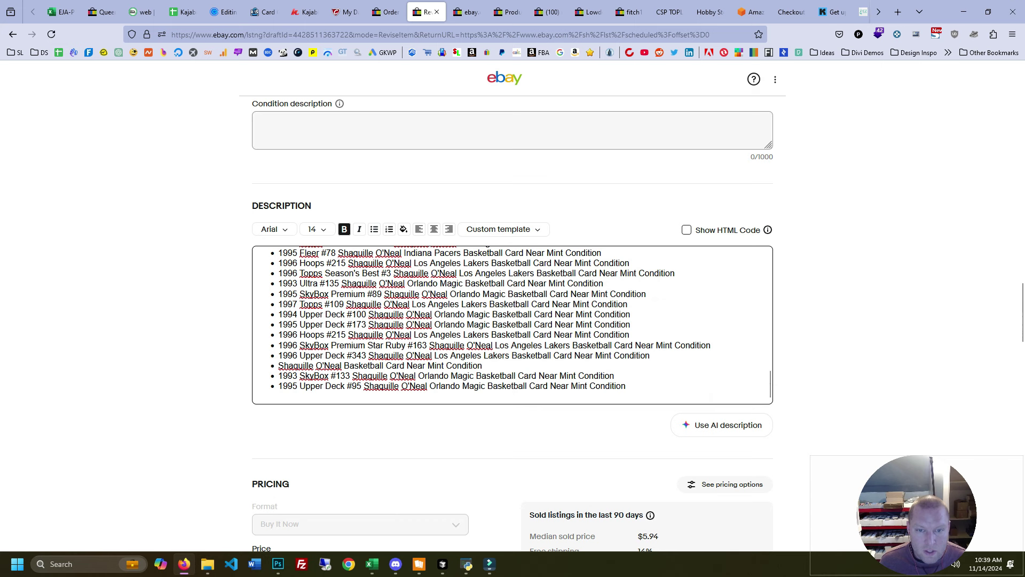
Step: Turn off the listing's scheduled start and allow buyers to make offers
{"action": "scroll", "coordinate": [513, 320], "scroll_direction": "down", "scroll_amount": 4}
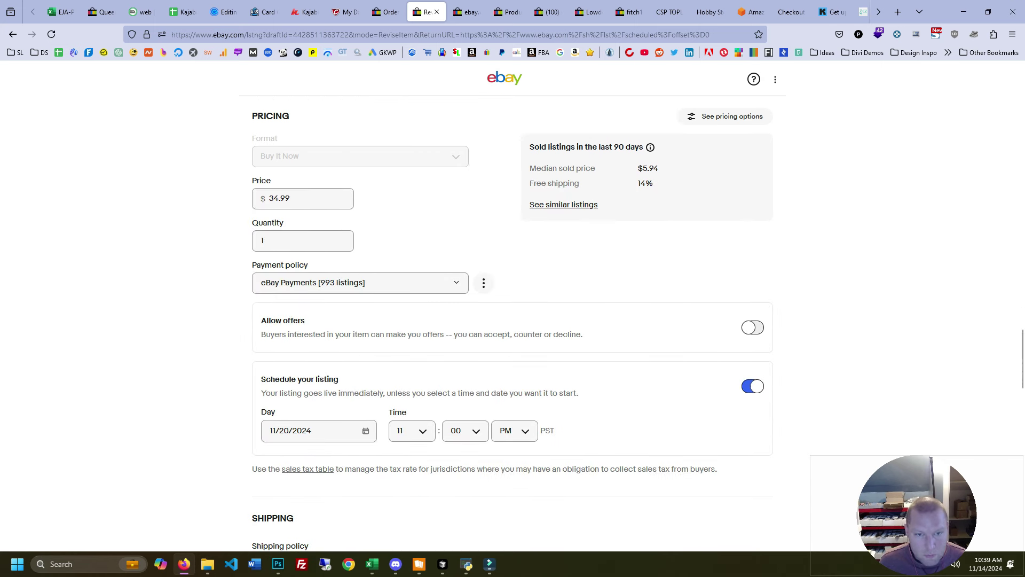
{"action": "left_click", "coordinate": [745, 385]}
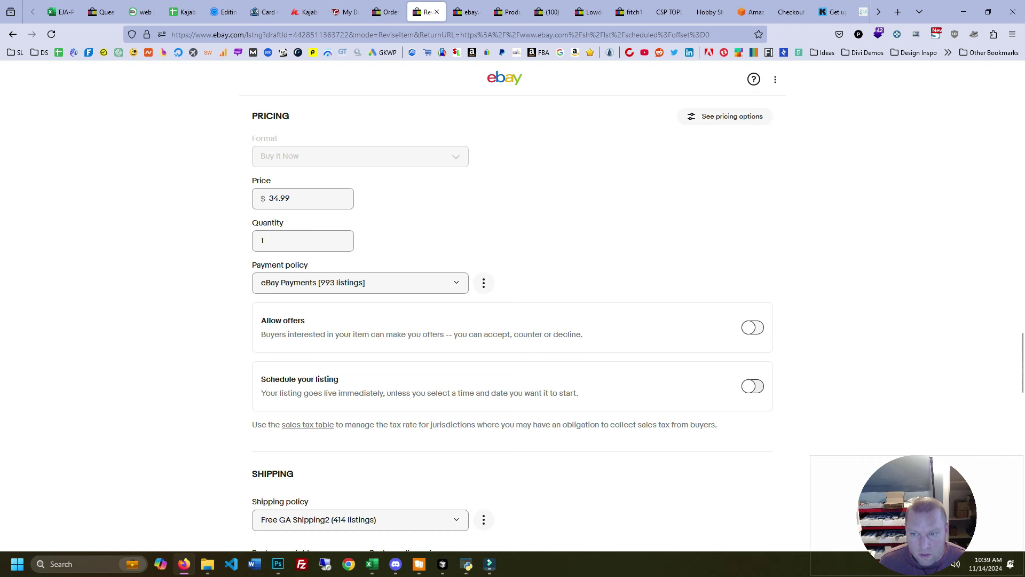
{"action": "left_click", "coordinate": [752, 327]}
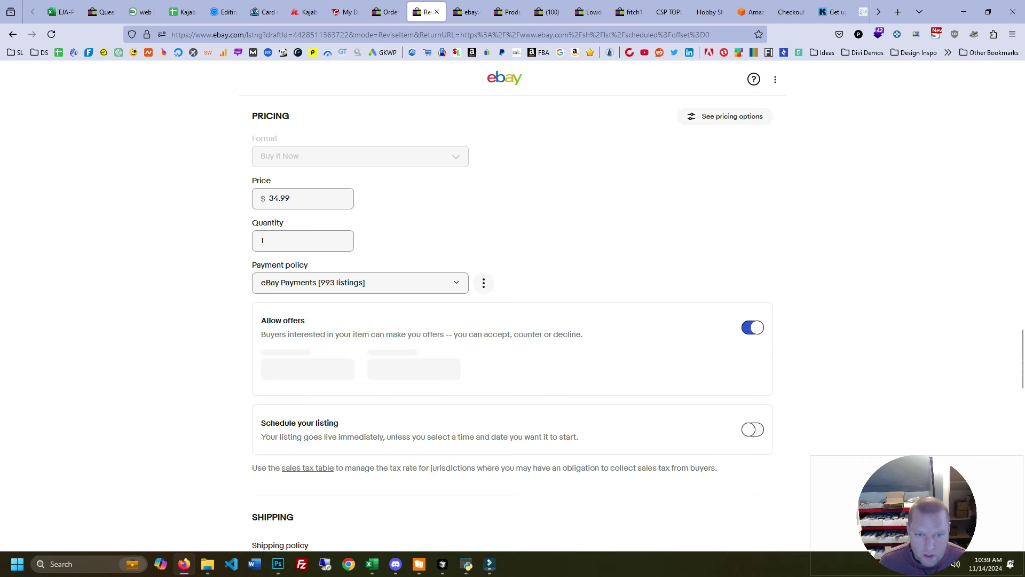
Step: Check the shipping policy, package weight and package dimensions, and look over the listing form's category and item specifics again
{"action": "scroll", "coordinate": [513, 320], "scroll_direction": "down", "scroll_amount": 3}
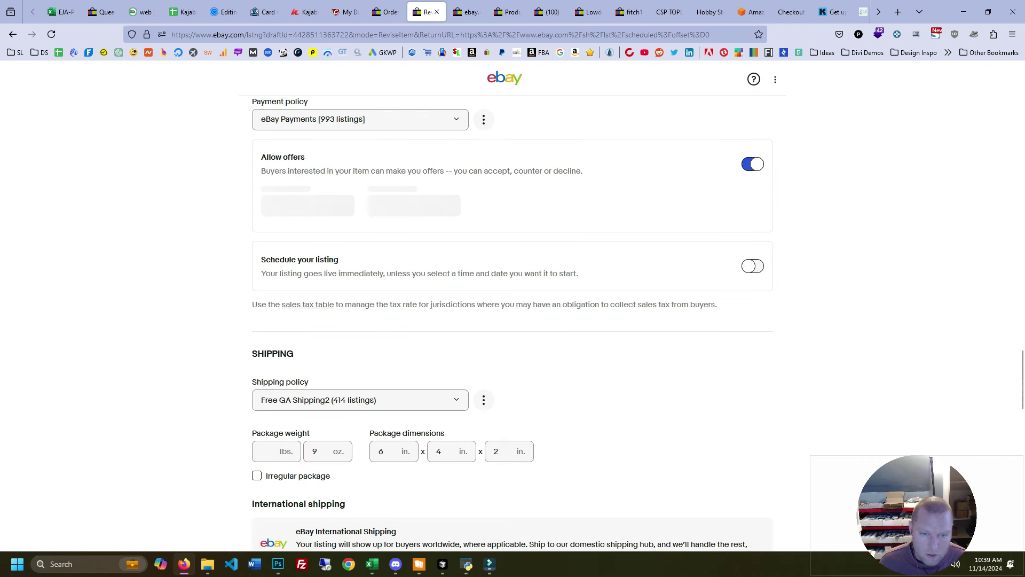
{"action": "double_click", "coordinate": [315, 451]}
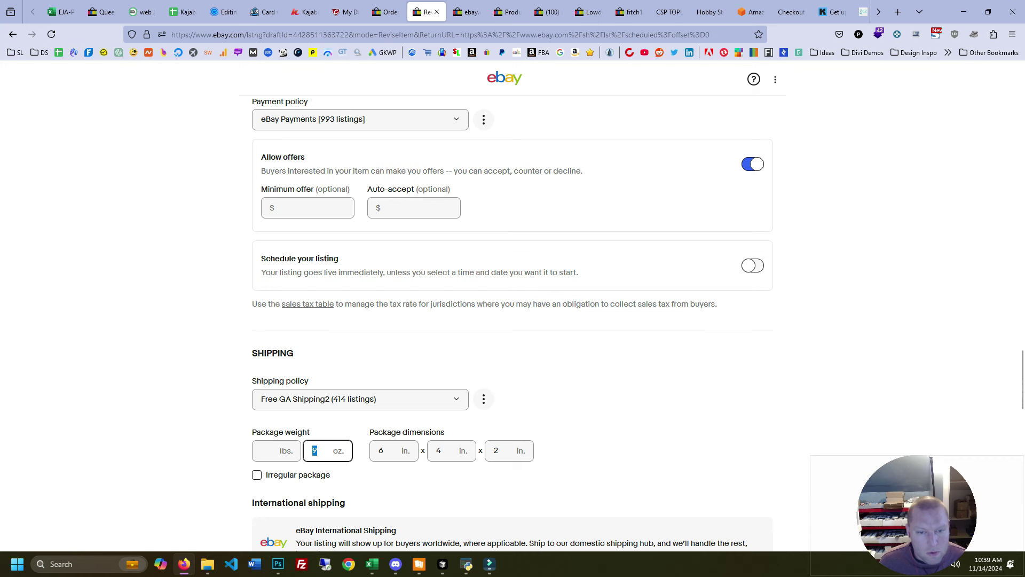
{"action": "key", "text": "Tab"}
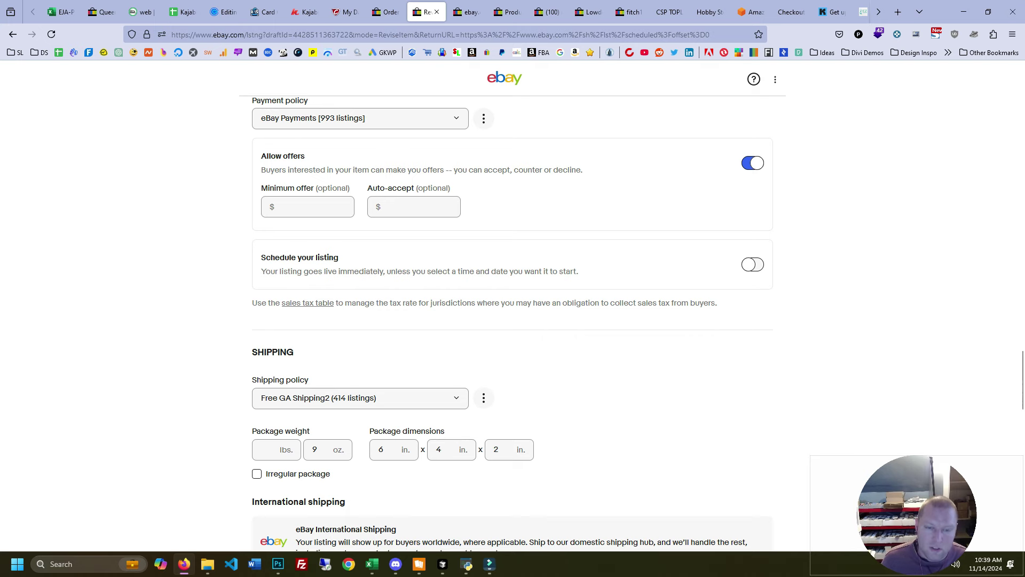
{"action": "scroll", "coordinate": [511, 322], "scroll_direction": "down", "scroll_amount": 2}
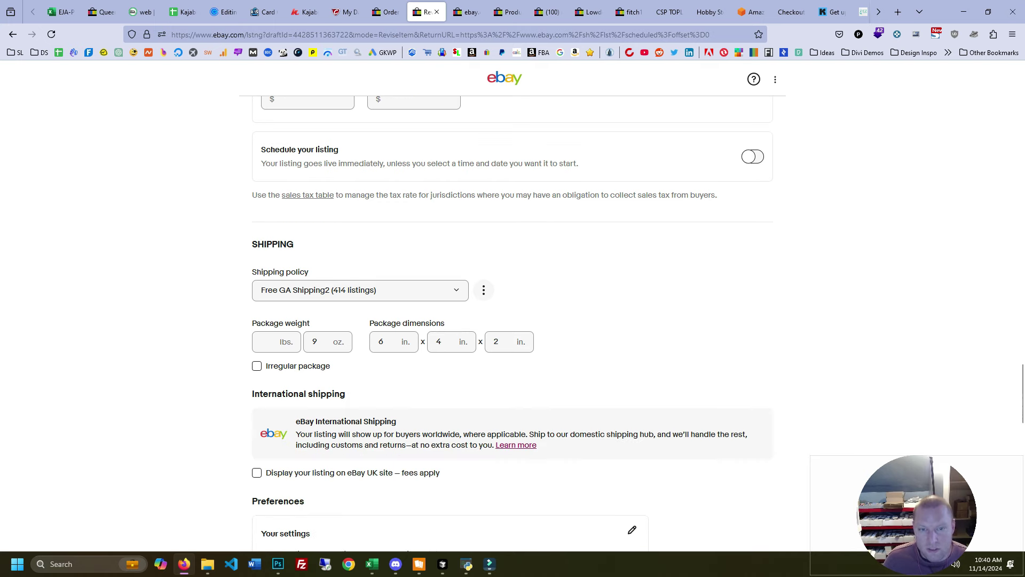
{"action": "scroll", "coordinate": [511, 322], "scroll_direction": "up", "scroll_amount": 20}
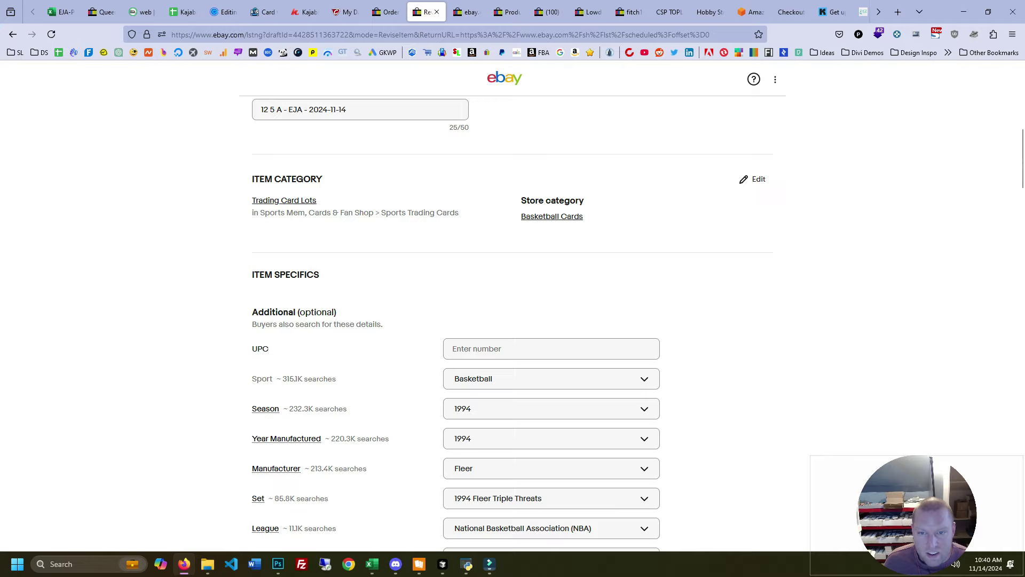
{"action": "scroll", "coordinate": [512, 323], "scroll_direction": "up", "scroll_amount": 9}
{"action": "scroll", "coordinate": [511, 322], "scroll_direction": "down", "scroll_amount": 20}
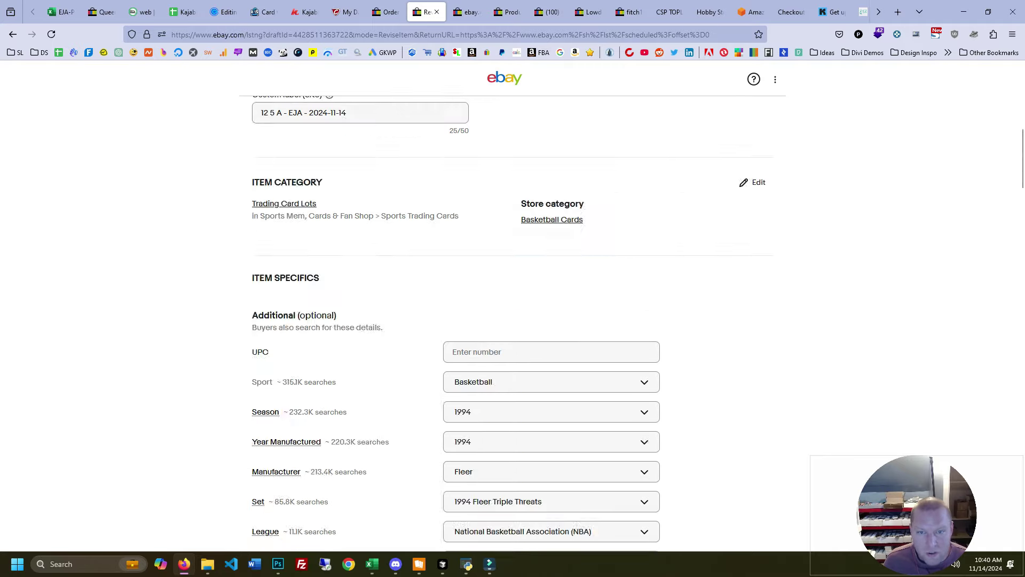
{"action": "scroll", "coordinate": [511, 323], "scroll_direction": "down", "scroll_amount": 9}
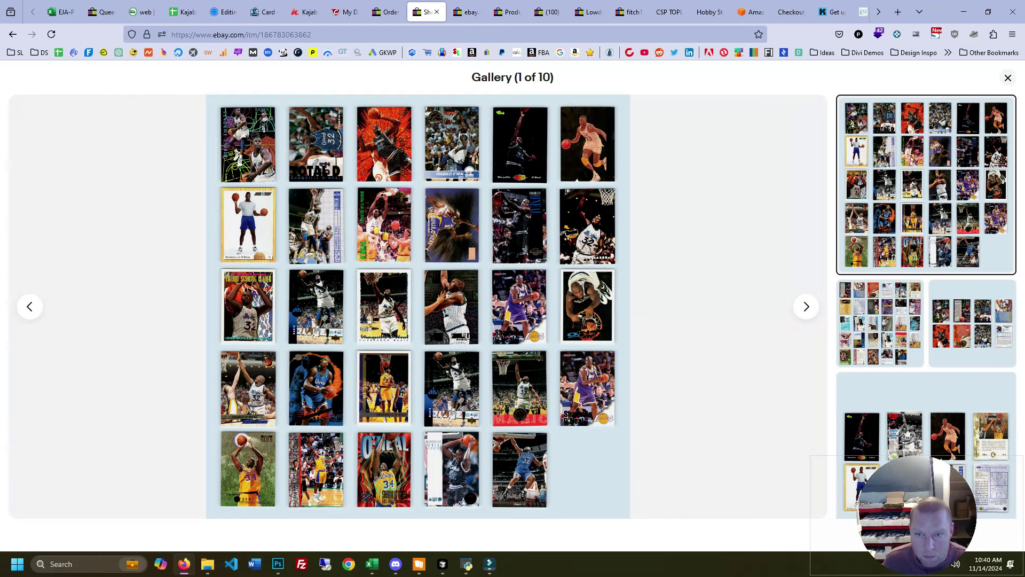
Step: Look through the published Shaquille O'Neal listing's image gallery up to the tenth image, and inspect that last card pair enlarged
{"action": "key", "text": "Right"}
{"action": "key", "text": "Right"}
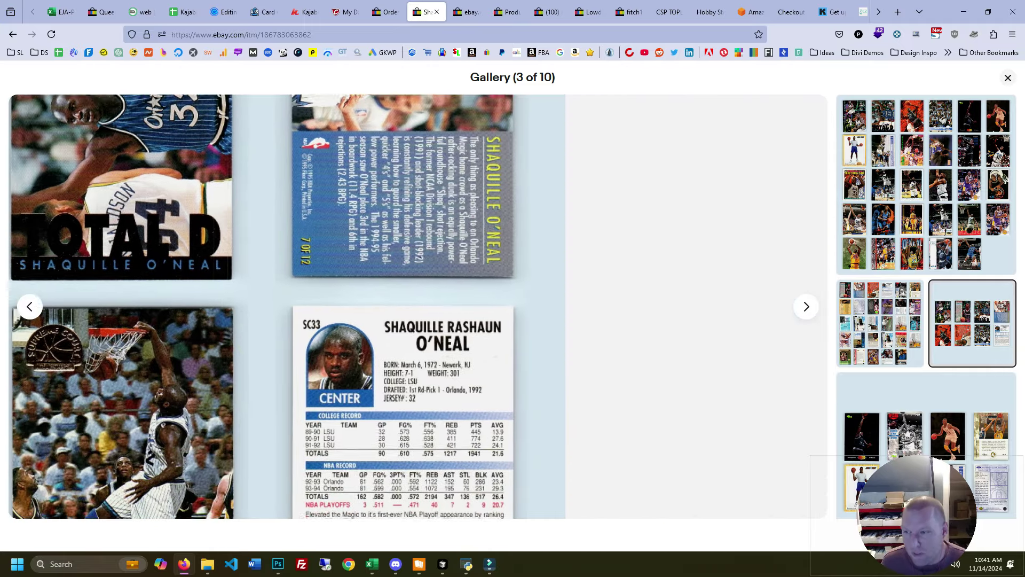
{"action": "key", "text": "Right"}
{"action": "key", "text": "Right"}
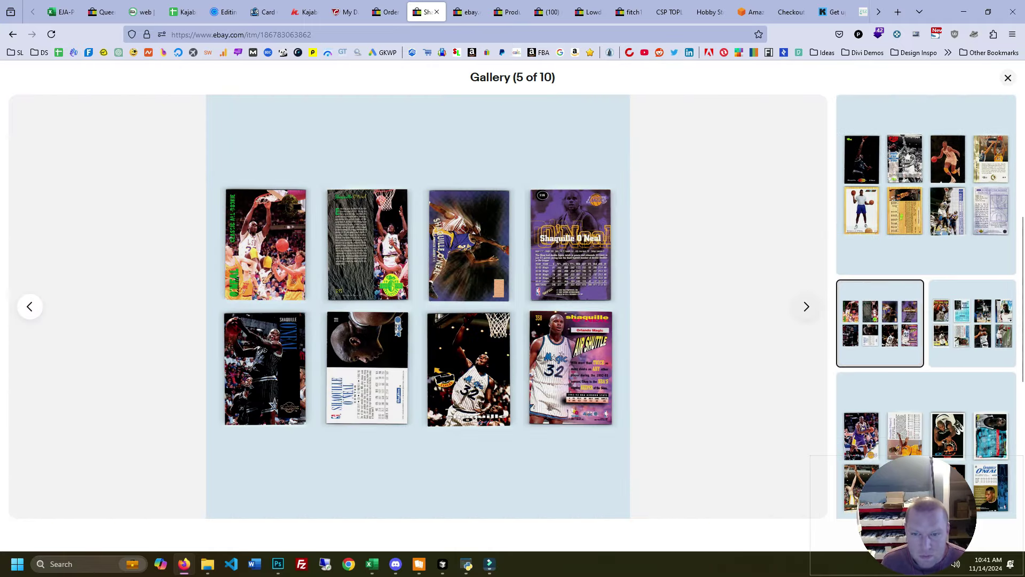
{"action": "key", "text": "Right"}
{"action": "key", "text": "Right"}
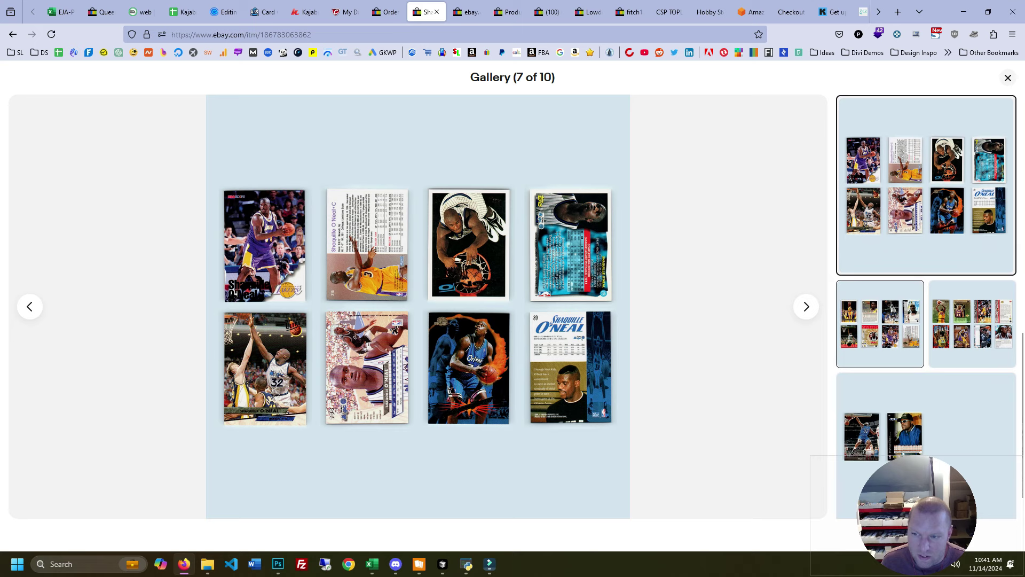
{"action": "key", "text": "Right"}
{"action": "key", "text": "Right"}
{"action": "key", "text": "Right"}
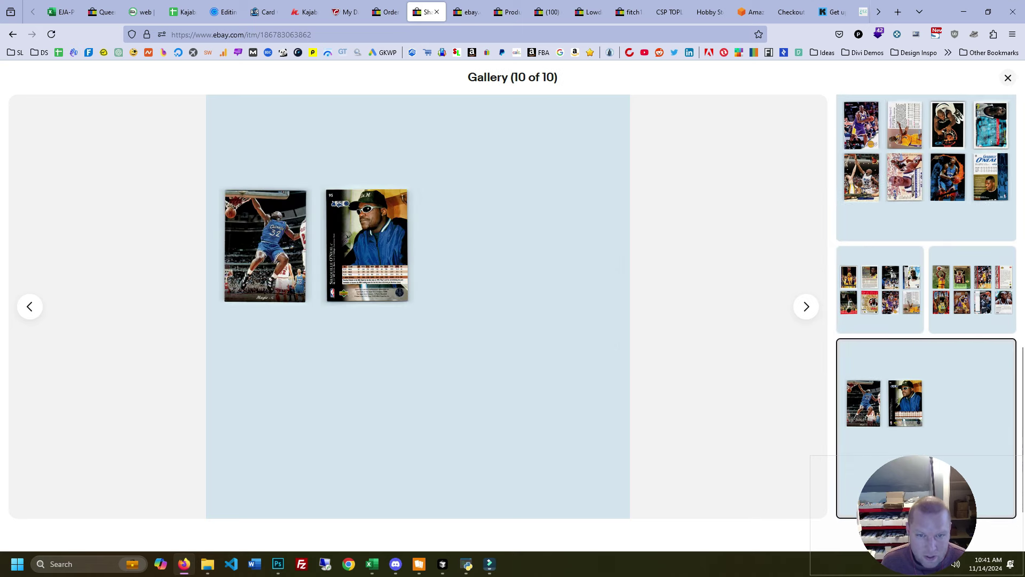
{"action": "left_click", "coordinate": [289, 211]}
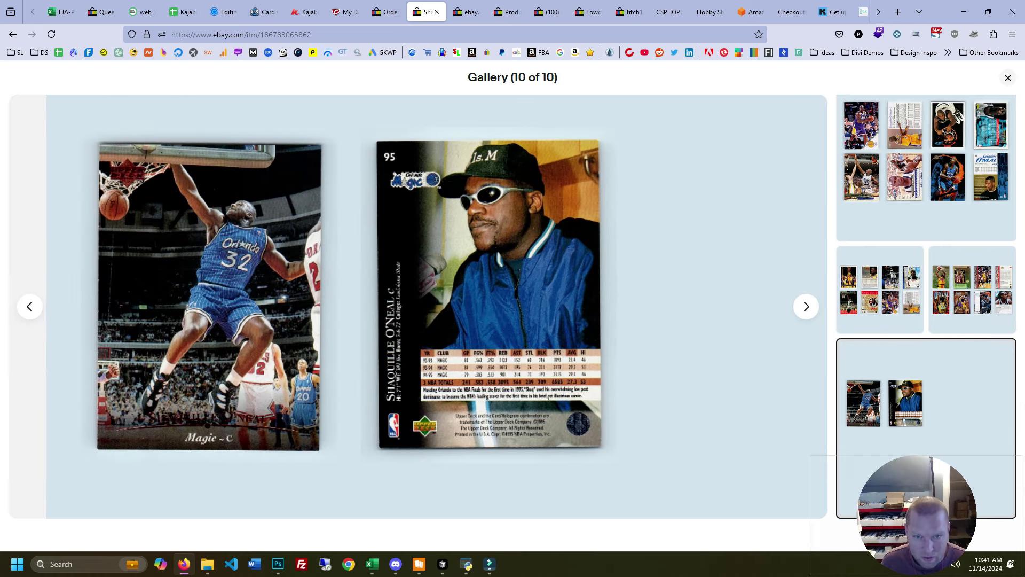
{"action": "scroll", "coordinate": [880, 289], "scroll_direction": "up", "scroll_amount": 4}
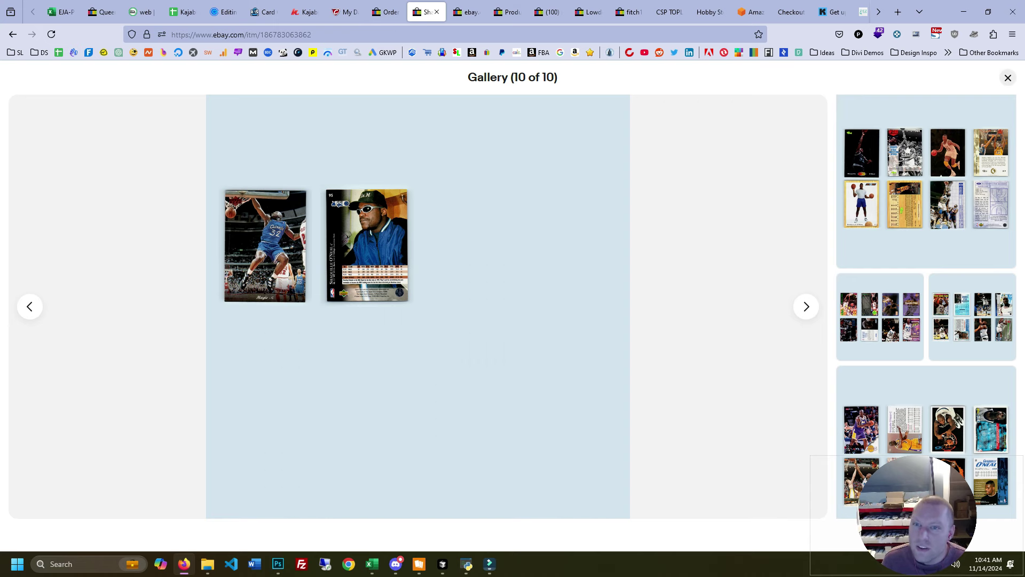
Step: Close the image gallery and the listing's browser tab, and switch to Kronocard with the Andre Dawson batch
{"action": "key", "text": "Escape"}
{"action": "mouse_move", "coordinate": [419, 564]}
{"action": "left_click", "coordinate": [437, 12]}
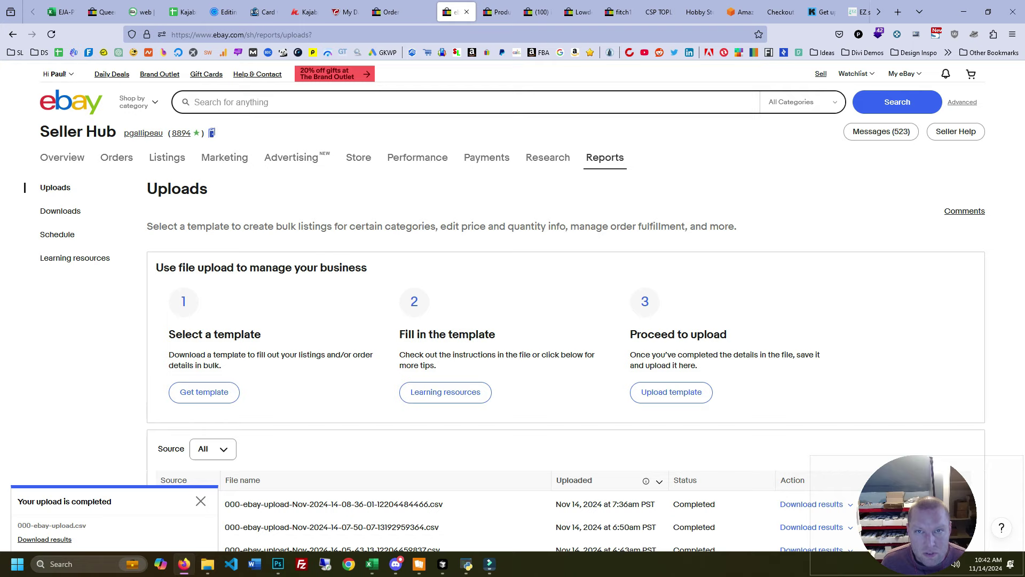
{"action": "left_click", "coordinate": [418, 564]}
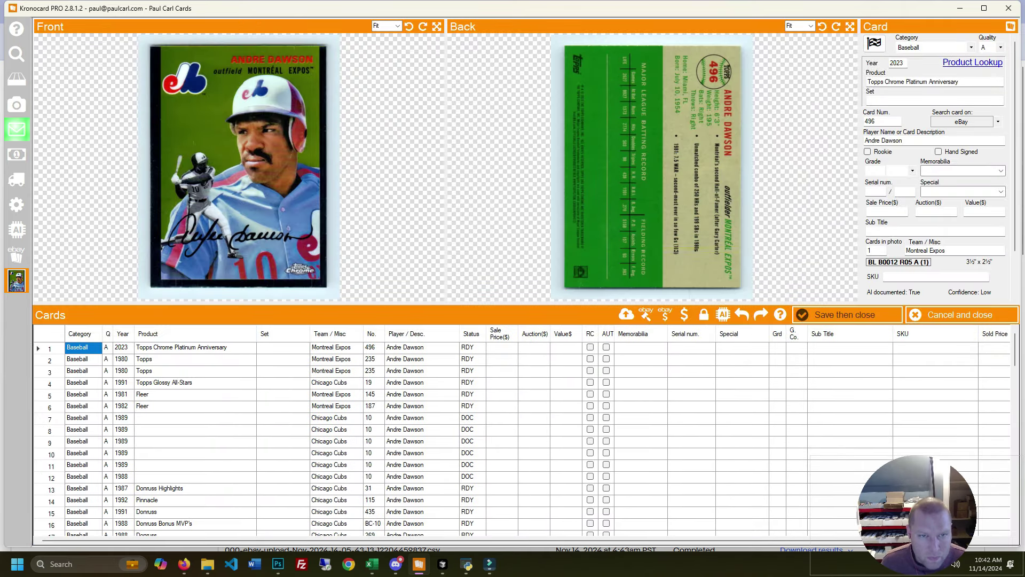
Step: Set the first Andre Dawson card's sale price to 34.99 and enter a first name as its SKU
{"action": "left_click", "coordinate": [502, 347]}
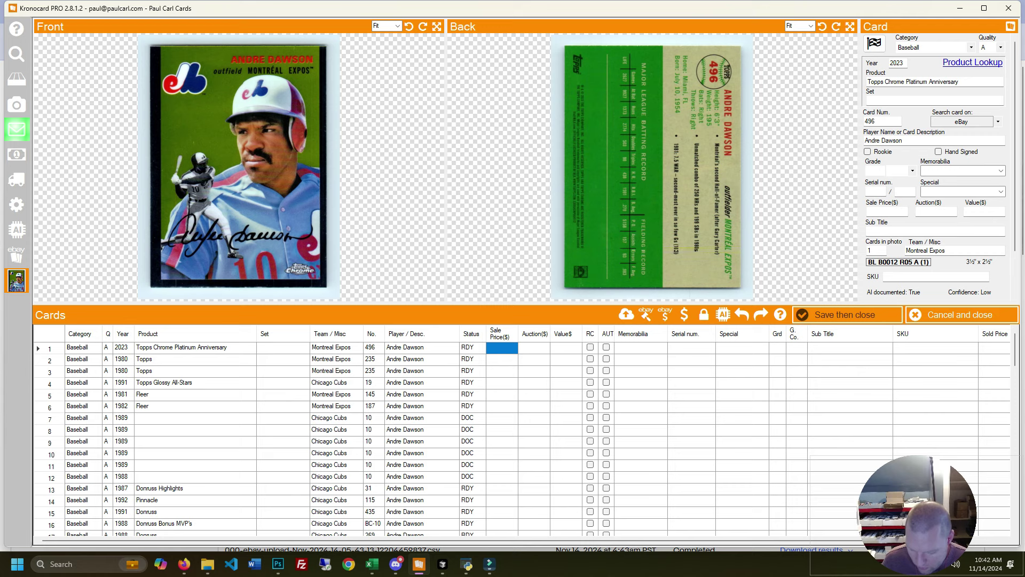
{"action": "type", "text": "34.996"}
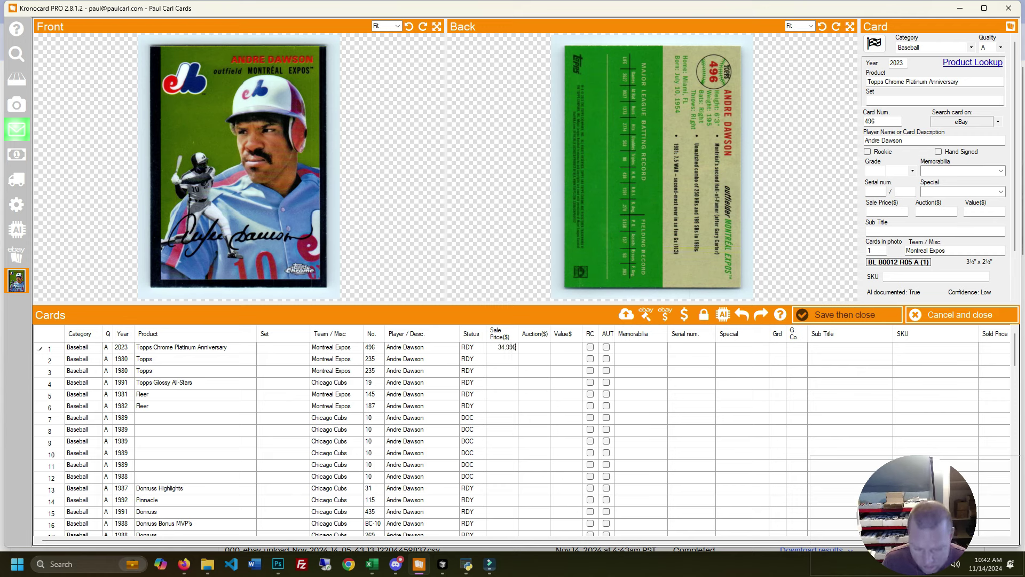
{"action": "key", "text": "BackSpace"}
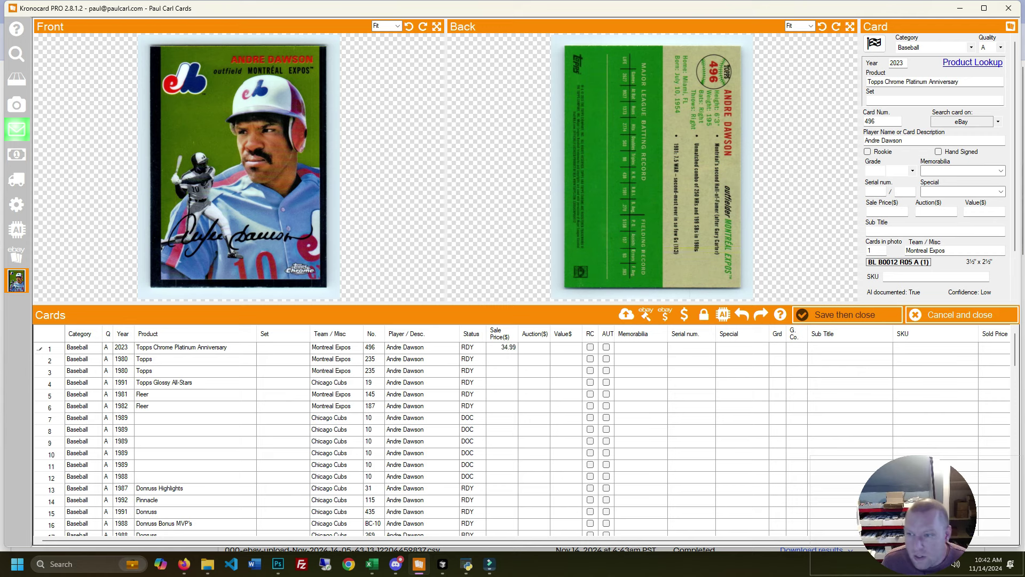
{"action": "left_click", "coordinate": [935, 347]}
{"action": "type", "text": "Chuck"}
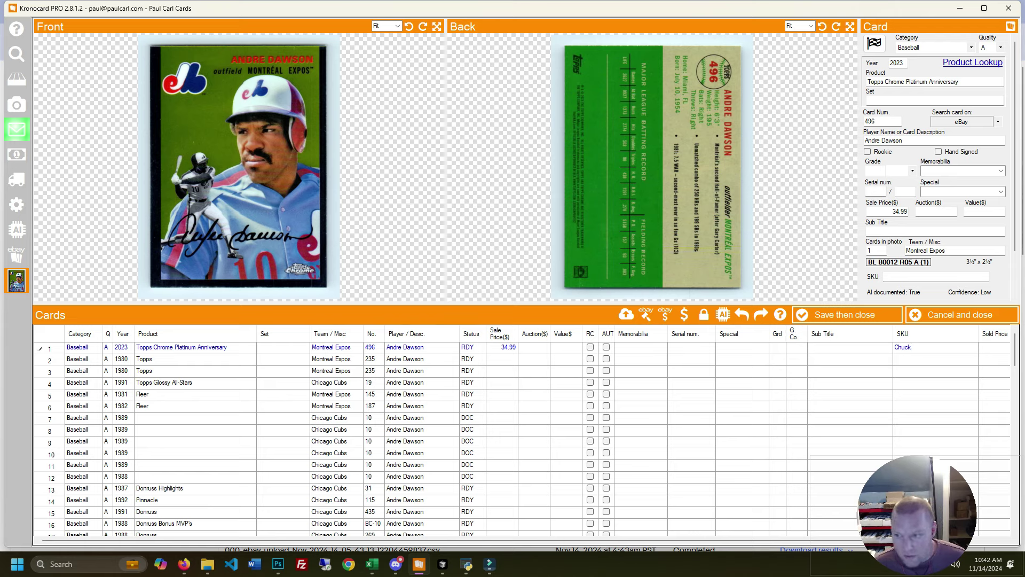
Step: Check the statuses and player names throughout the batch's card list, and select the whole Status column
{"action": "left_click", "coordinate": [473, 333]}
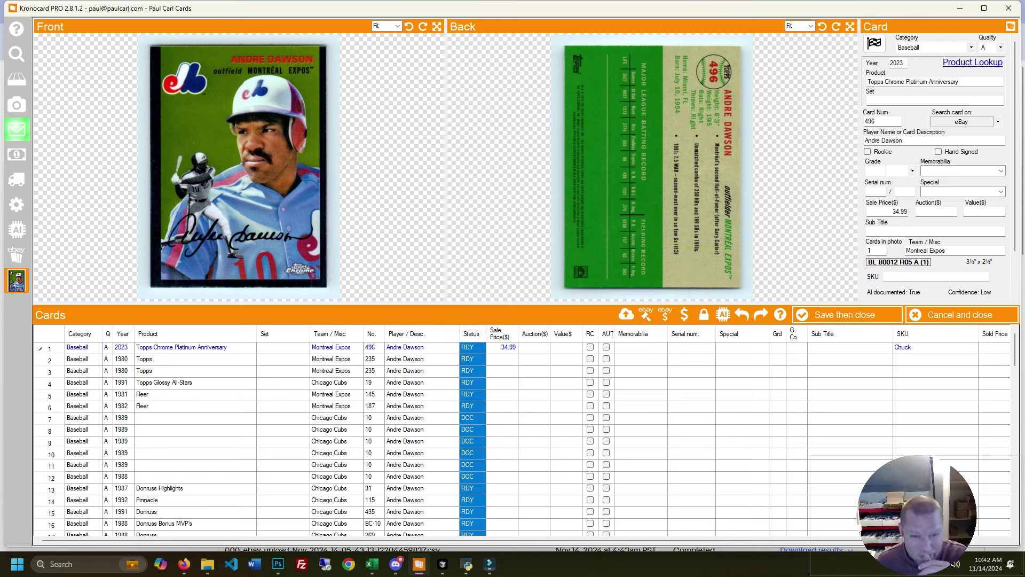
{"action": "scroll", "coordinate": [521, 438], "scroll_direction": "down", "scroll_amount": 7}
{"action": "scroll", "coordinate": [524, 438], "scroll_direction": "down", "scroll_amount": 6}
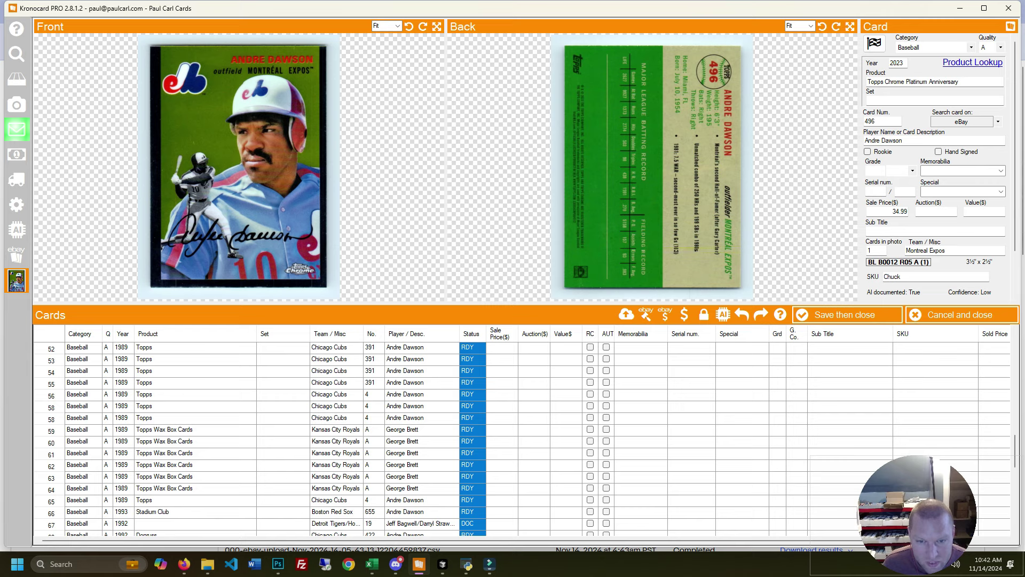
{"action": "right_click", "coordinate": [434, 335]}
{"action": "left_click", "coordinate": [421, 371]}
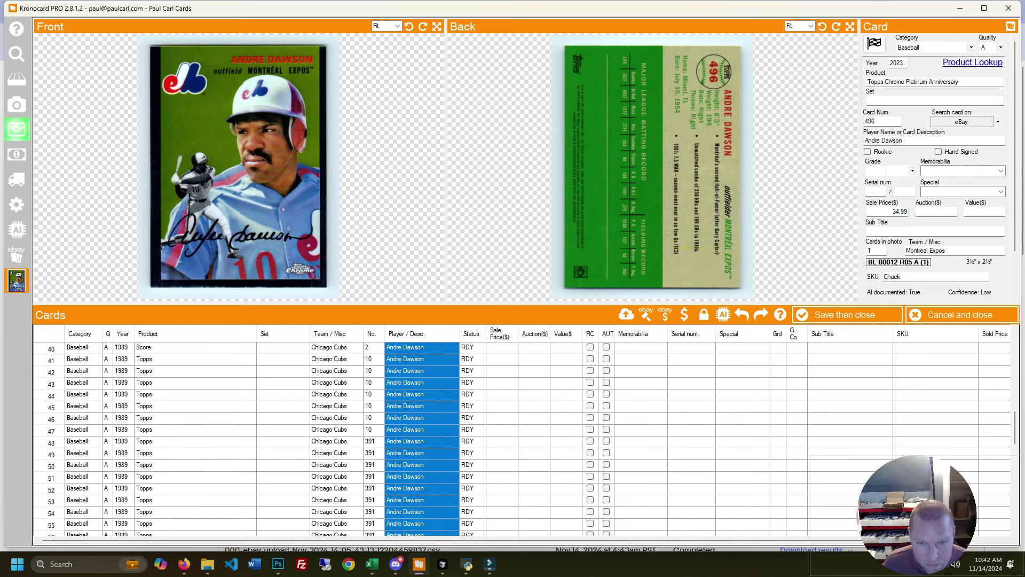
{"action": "scroll", "coordinate": [521, 438], "scroll_direction": "up", "scroll_amount": 13}
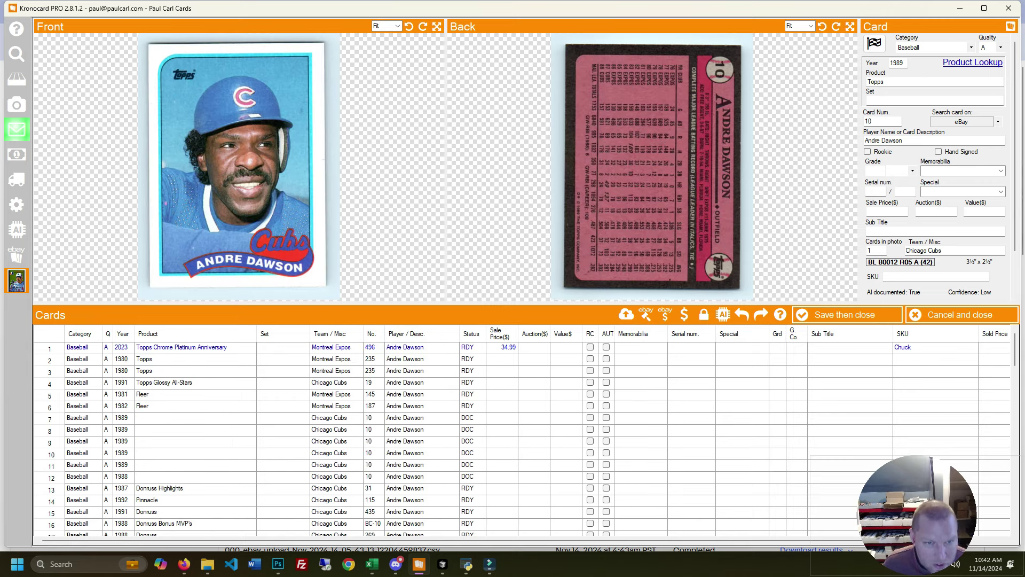
{"action": "left_click", "coordinate": [472, 334]}
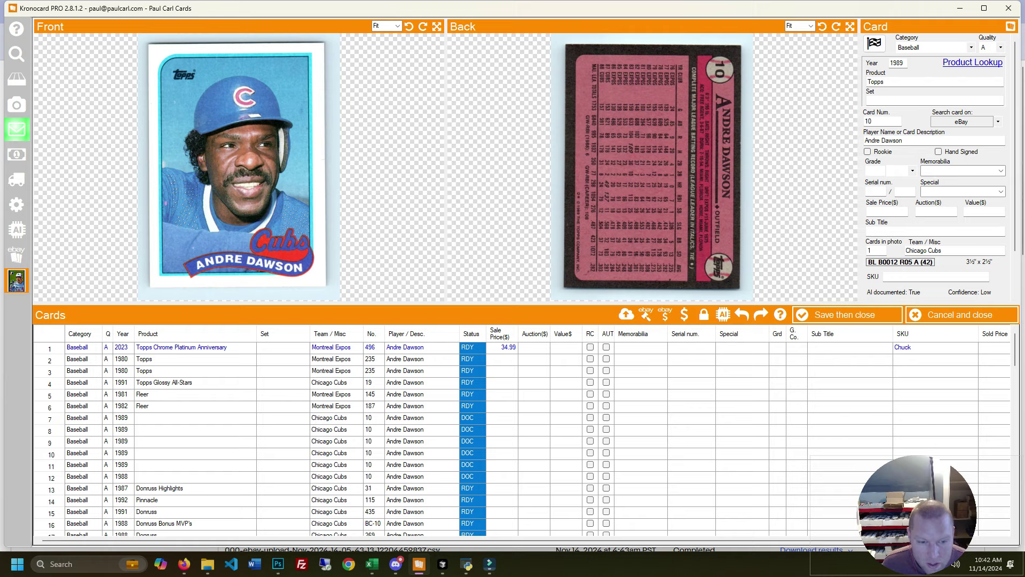
Step: Delete all the card images, grid images and CSV files of the previous lot from the demo folder
{"action": "left_click", "coordinate": [207, 564]}
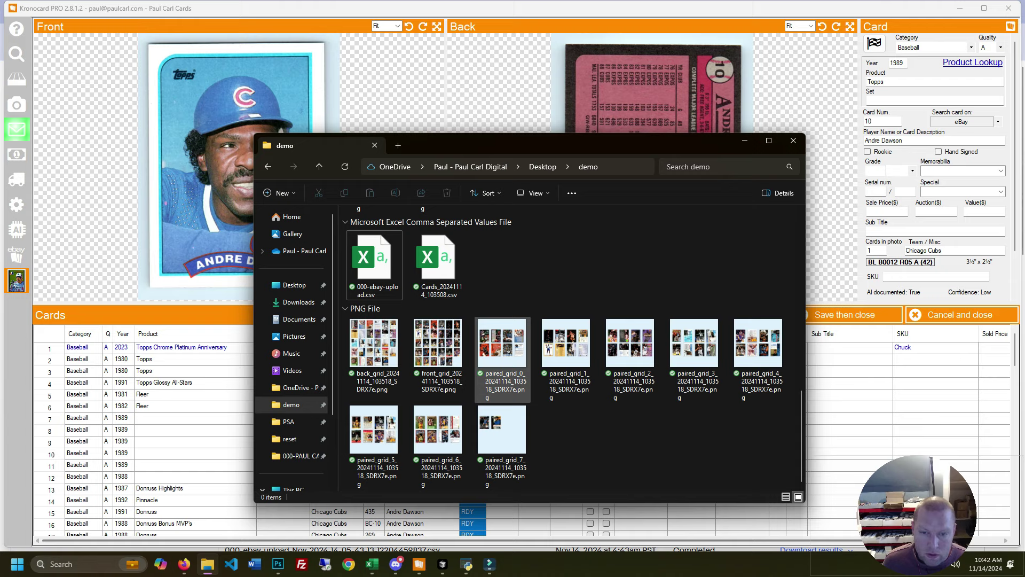
{"action": "key", "text": "ctrl+a"}
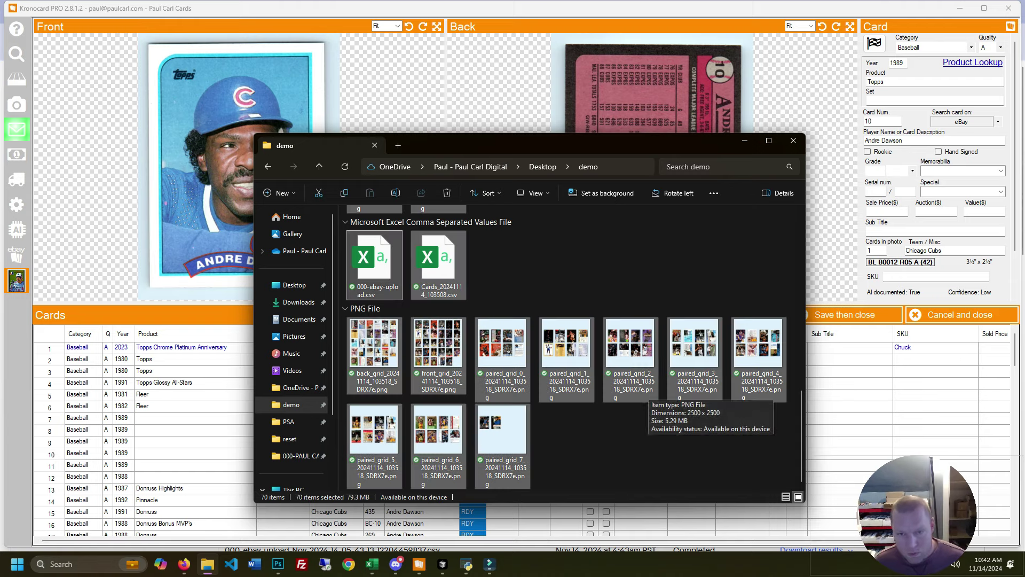
{"action": "scroll", "coordinate": [635, 359], "scroll_direction": "up", "scroll_amount": 10}
{"action": "scroll", "coordinate": [636, 359], "scroll_direction": "down", "scroll_amount": 9}
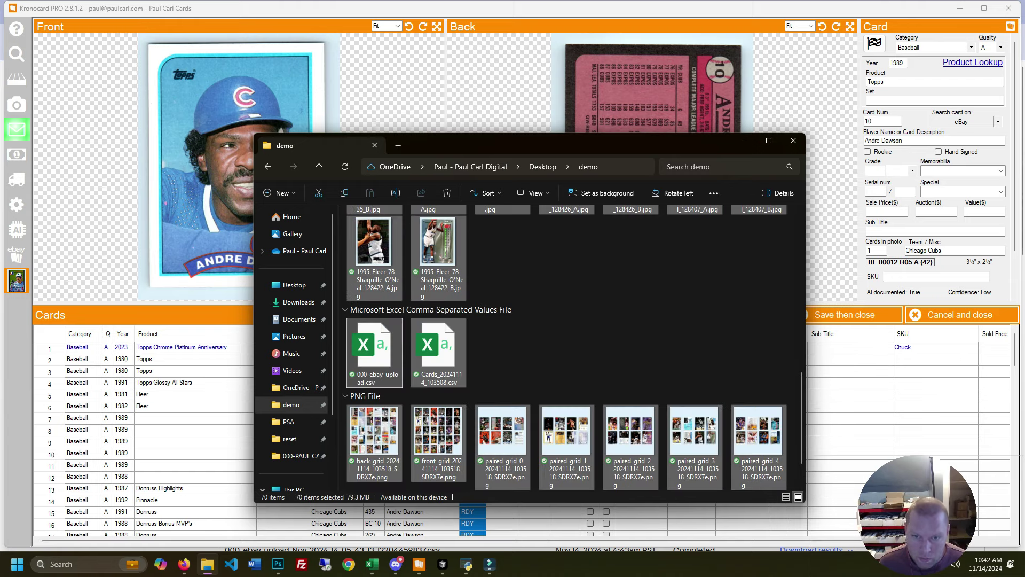
{"action": "key", "text": "Delete"}
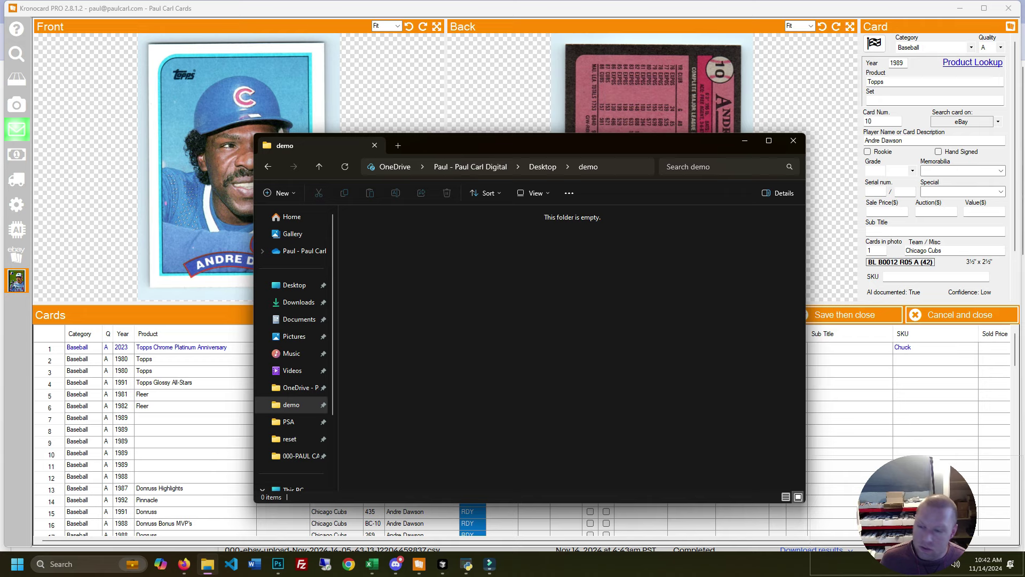
Step: Switch to Kronocard and set the status of all cards in the Andre Dawson batch to NOT:Not For Sale
{"action": "key", "text": "alt+Tab"}
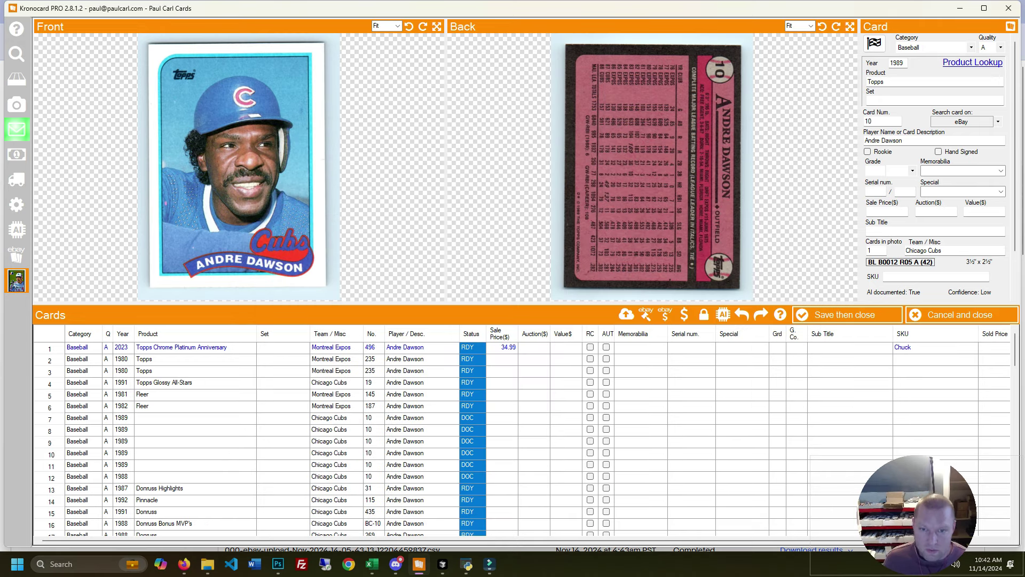
{"action": "left_click", "coordinate": [472, 333]}
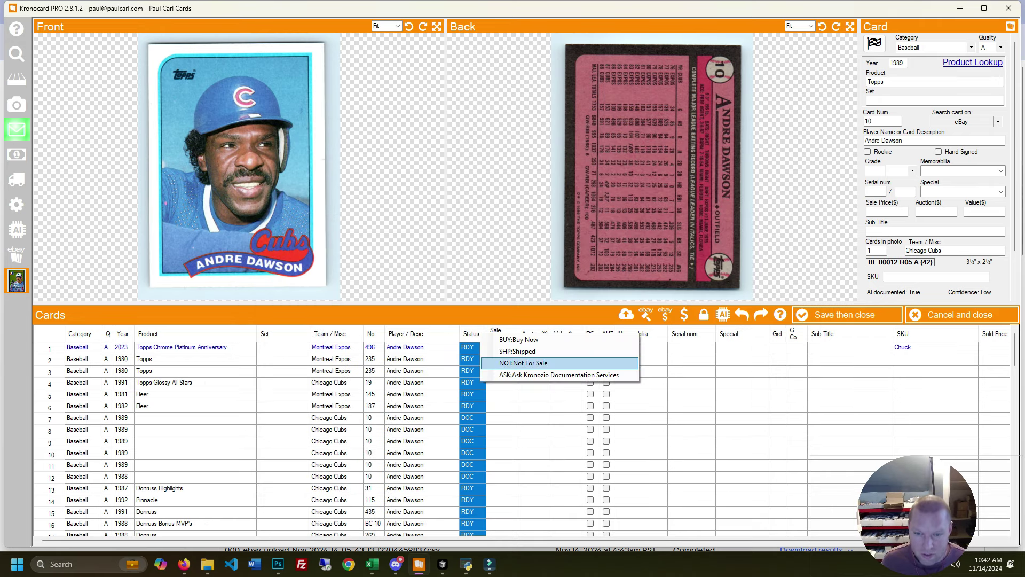
{"action": "left_click", "coordinate": [534, 364]}
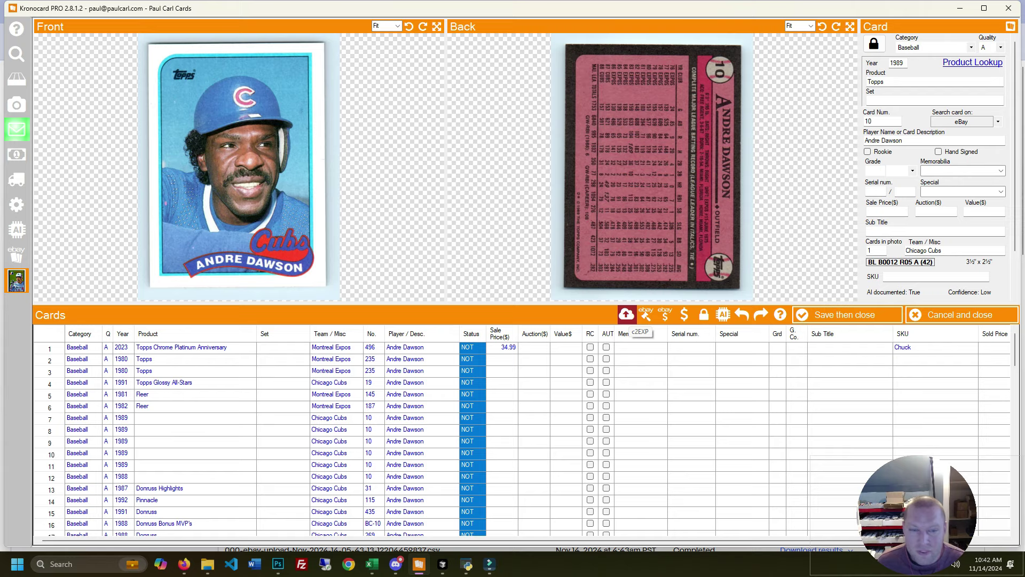
Step: Export the batch's data and images to the demo folder with images renamed as card title, and save and close the batch
{"action": "left_click", "coordinate": [626, 315]}
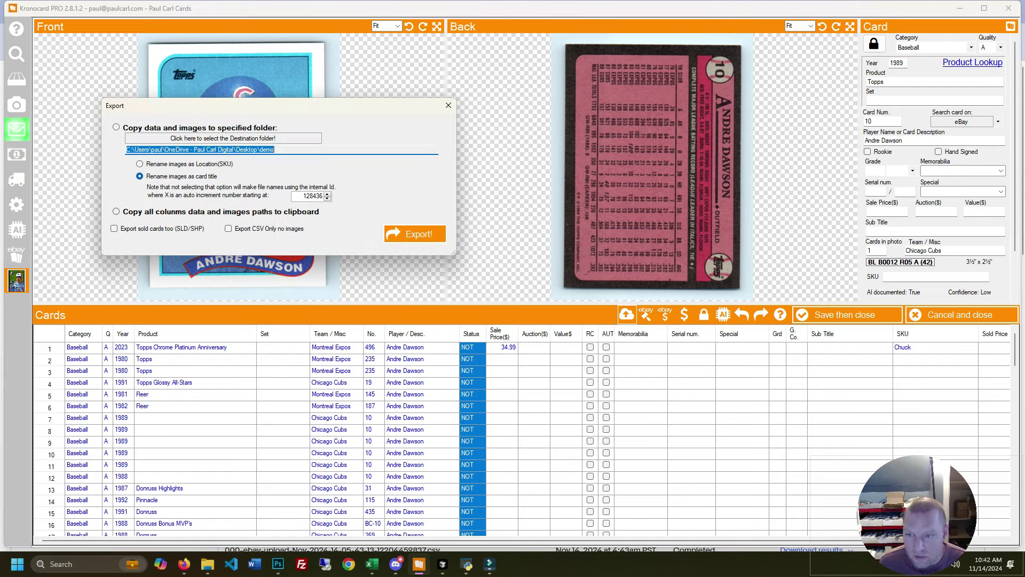
{"action": "left_click", "coordinate": [413, 232]}
{"action": "left_click", "coordinate": [687, 119]}
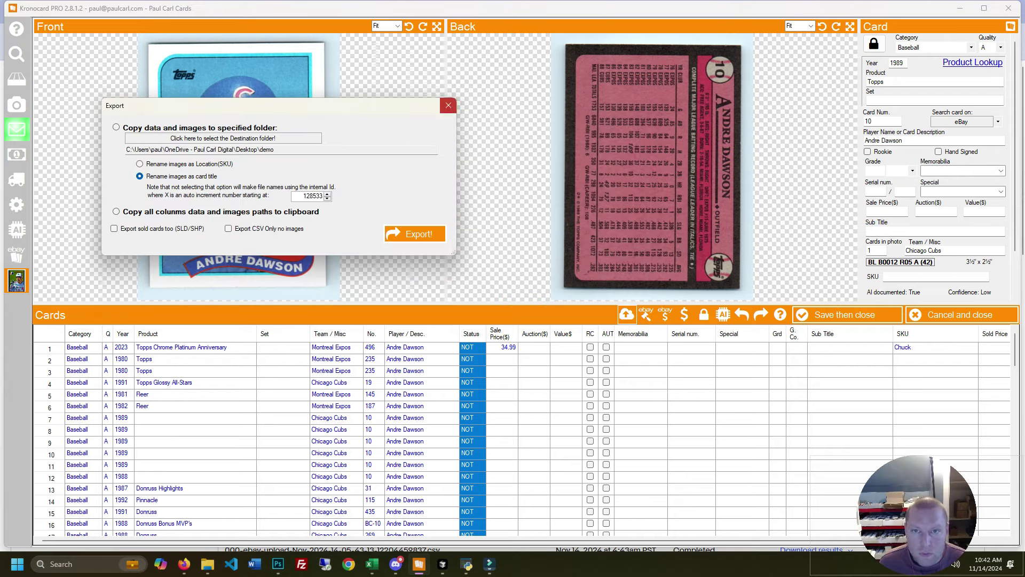
{"action": "left_click", "coordinate": [449, 106]}
{"action": "left_click", "coordinate": [844, 315]}
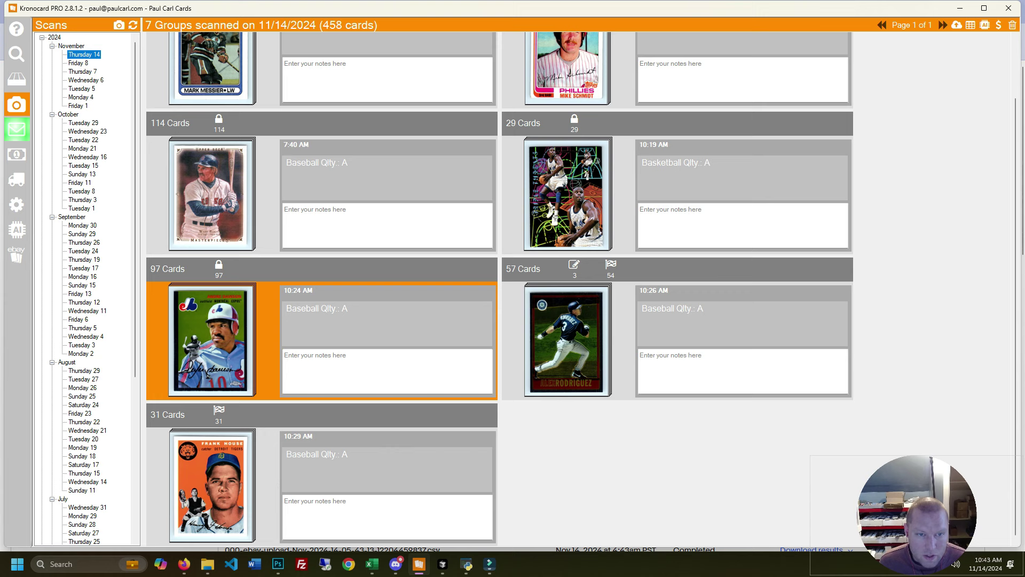
Step: Switch to CardCobra and create a player lot listing with 97 cards per lot
{"action": "mouse_move", "coordinate": [466, 564]}
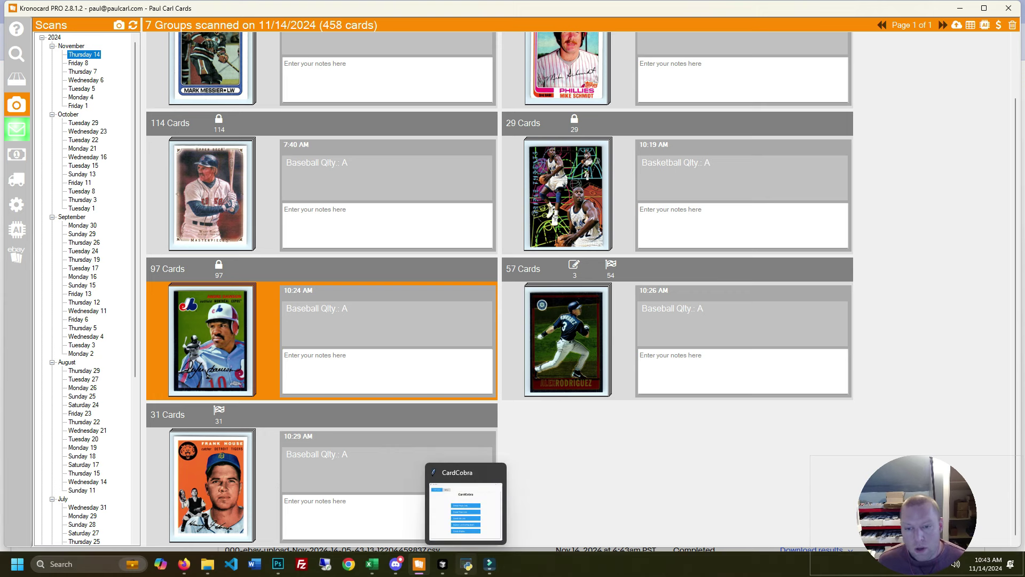
{"action": "left_click", "coordinate": [466, 511]}
{"action": "left_click", "coordinate": [342, 257]}
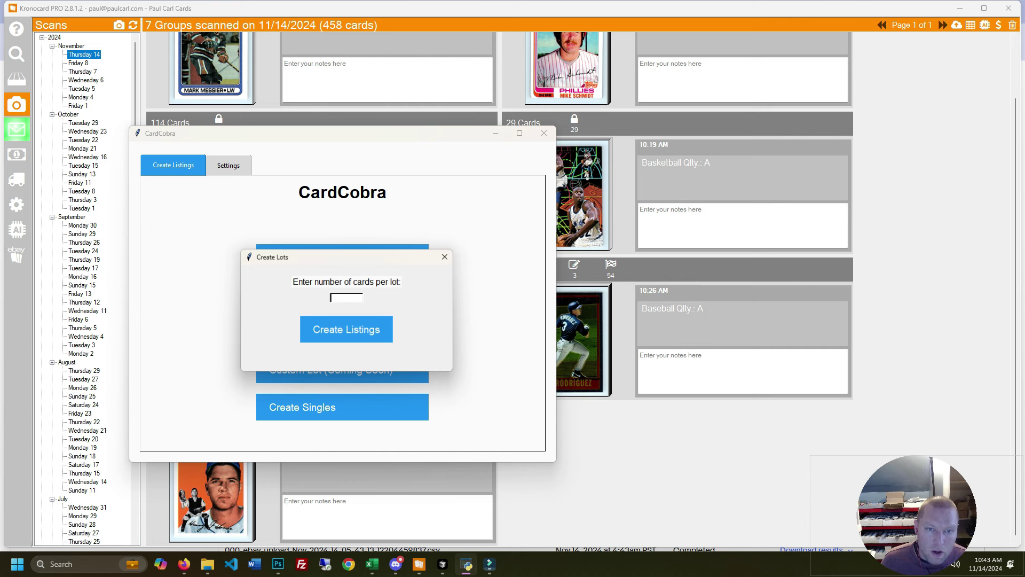
{"action": "type", "text": "97"}
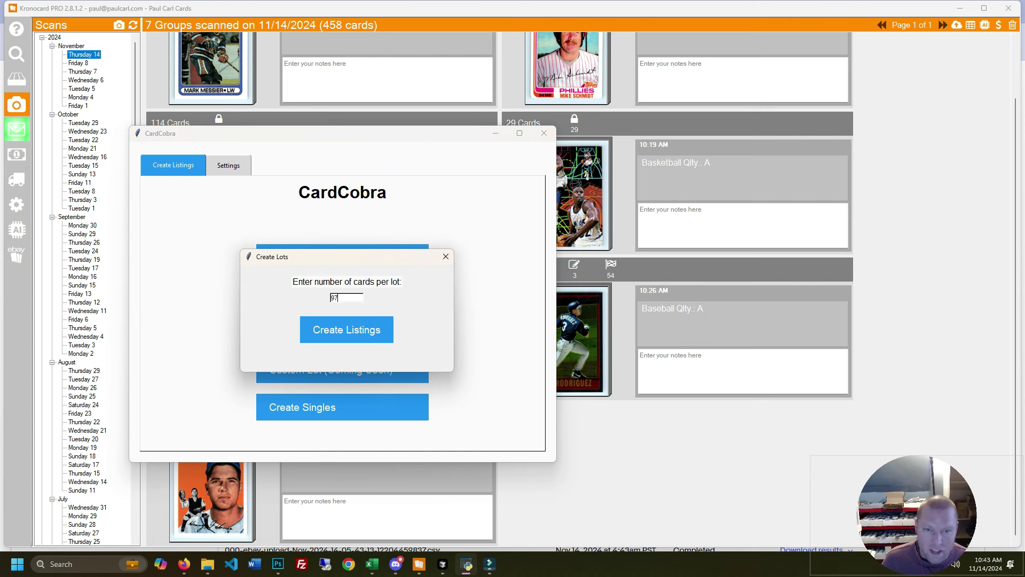
{"action": "left_click", "coordinate": [346, 330]}
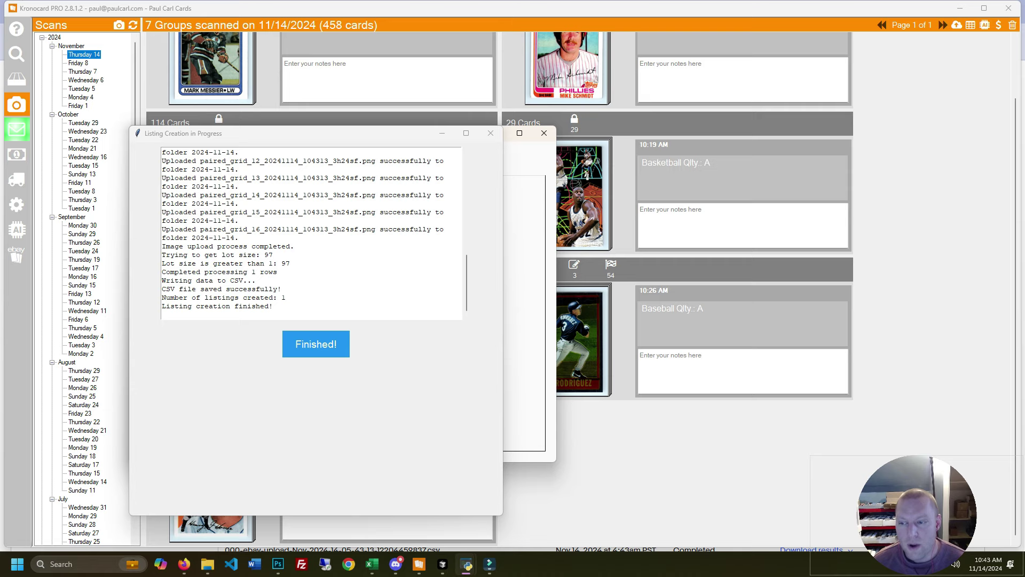
{"action": "key", "text": "Return"}
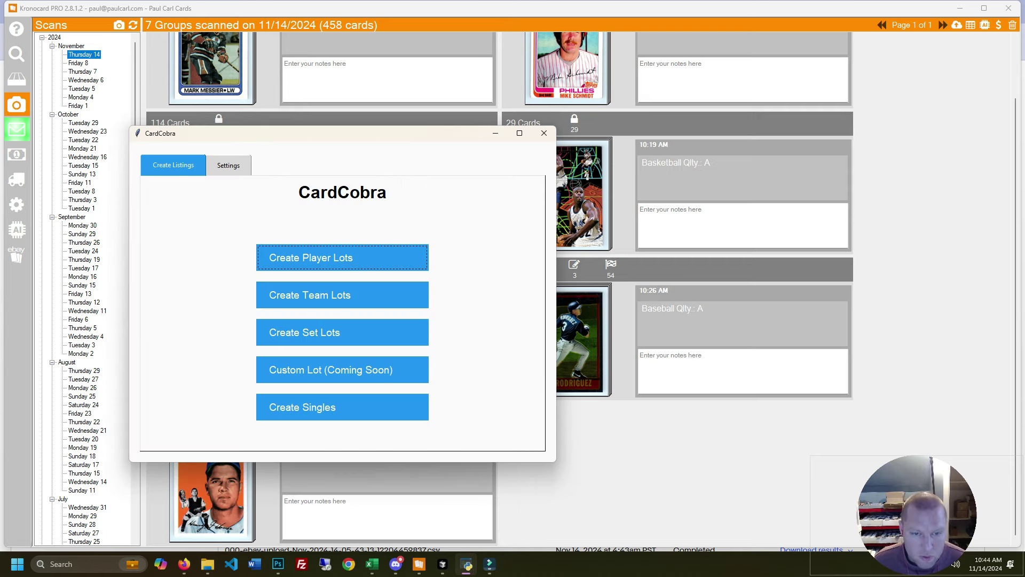
Step: Switch to eBay Seller Hub in the browser and upload 000-ebay-upload.csv from the demo folder
{"action": "left_click", "coordinate": [184, 564]}
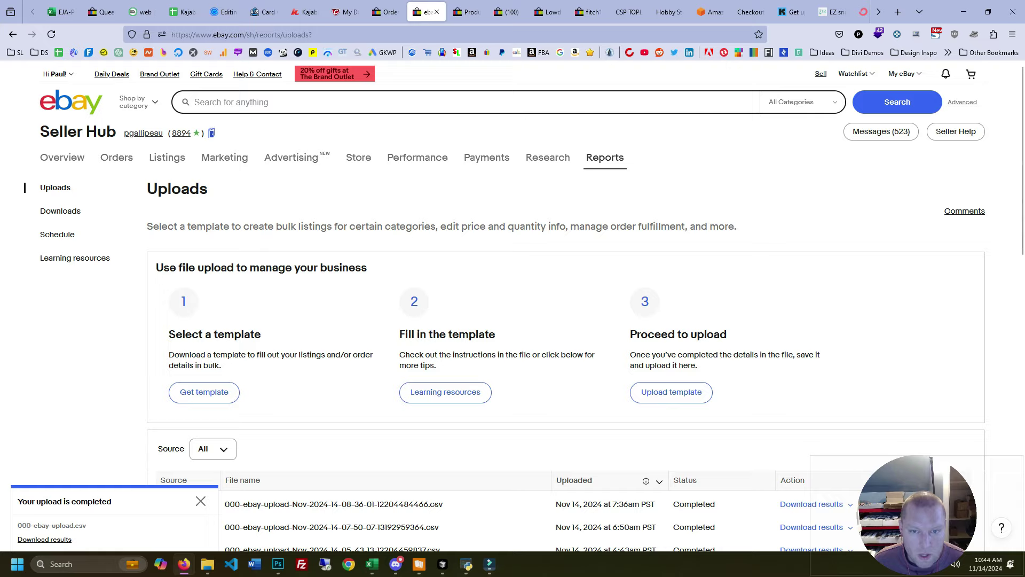
{"action": "left_click", "coordinate": [672, 392]}
{"action": "left_click", "coordinate": [597, 416]}
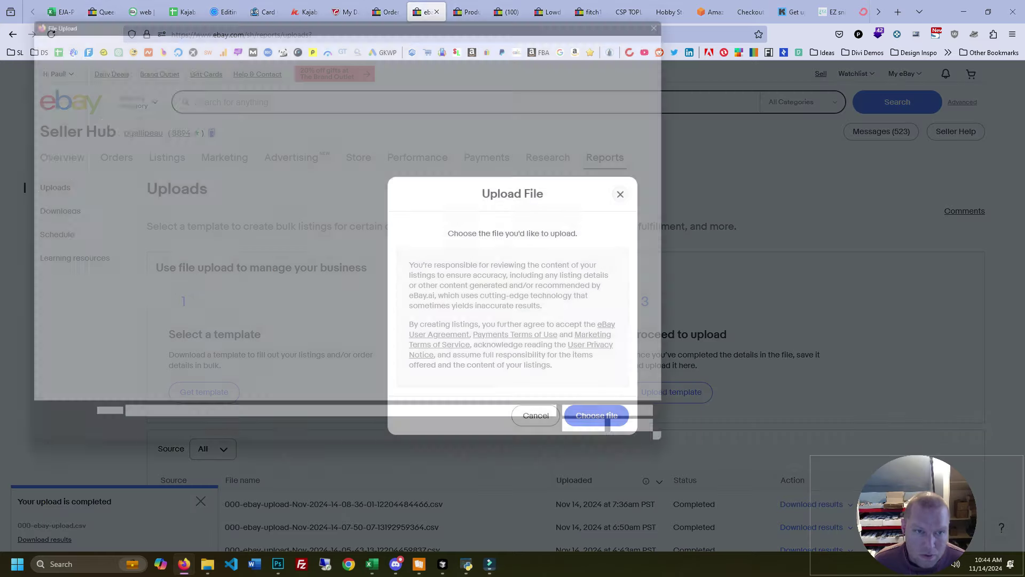
{"action": "left_click", "coordinate": [125, 99]}
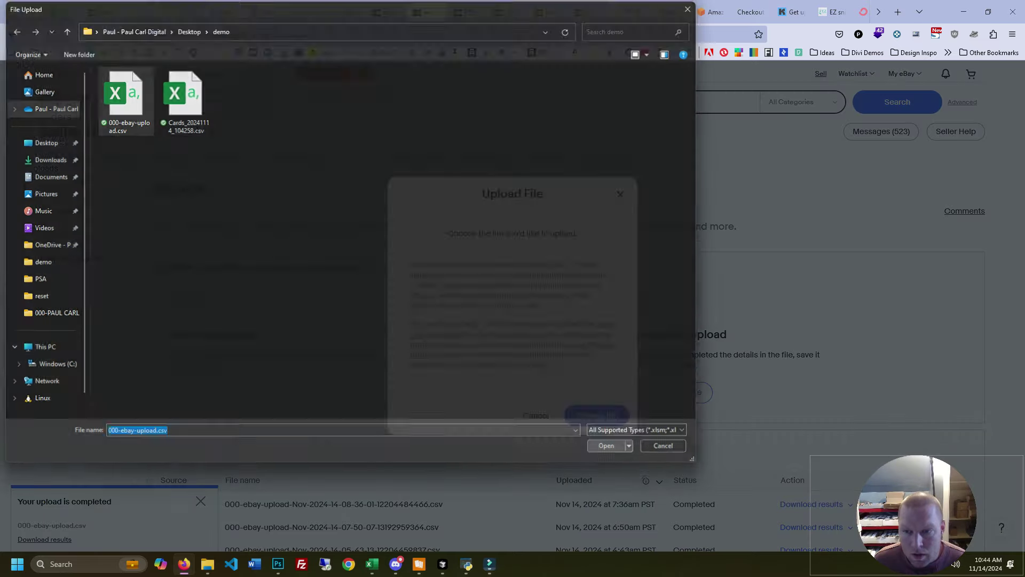
{"action": "key", "text": "Return"}
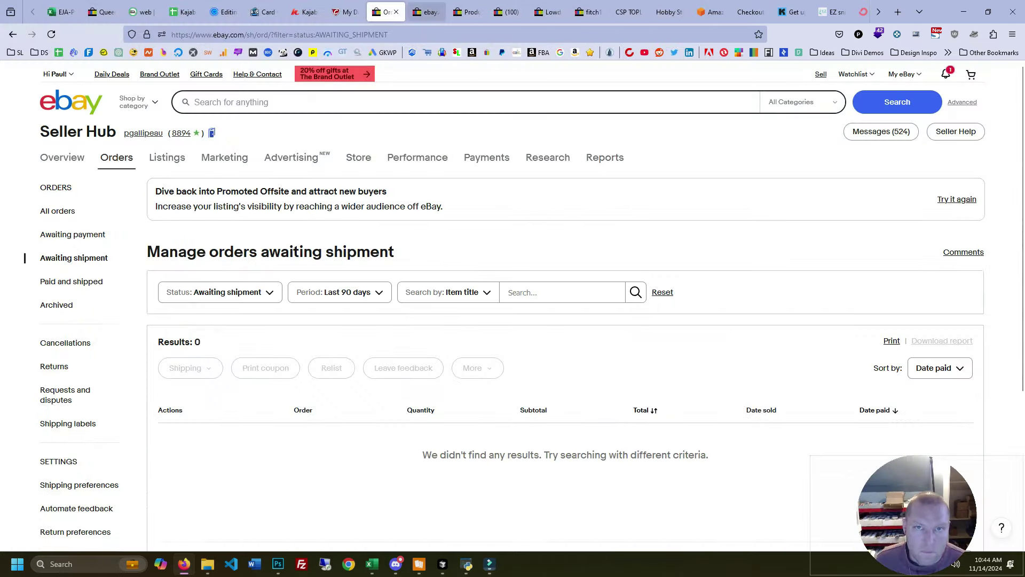
{"action": "left_click", "coordinate": [427, 11]}
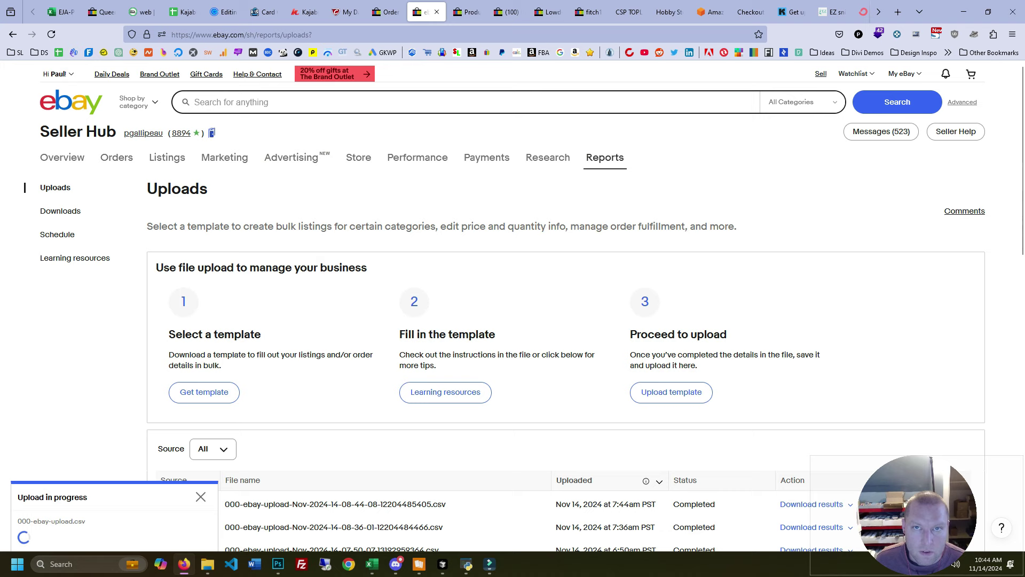
Step: Open the scheduled Andre Dawson lot listing for editing and check its item title
{"action": "mouse_move", "coordinate": [166, 157]}
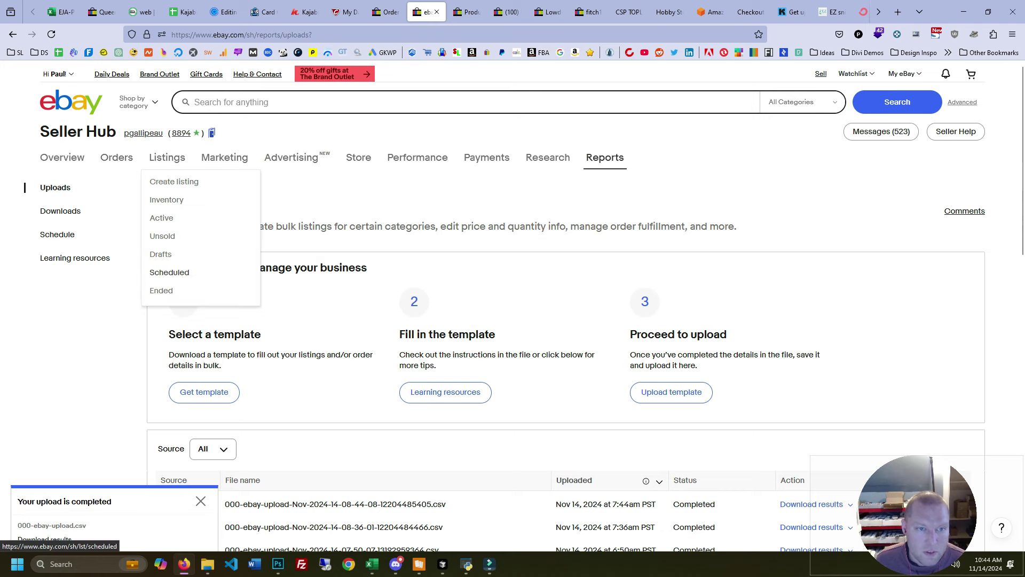
{"action": "left_click", "coordinate": [169, 272]}
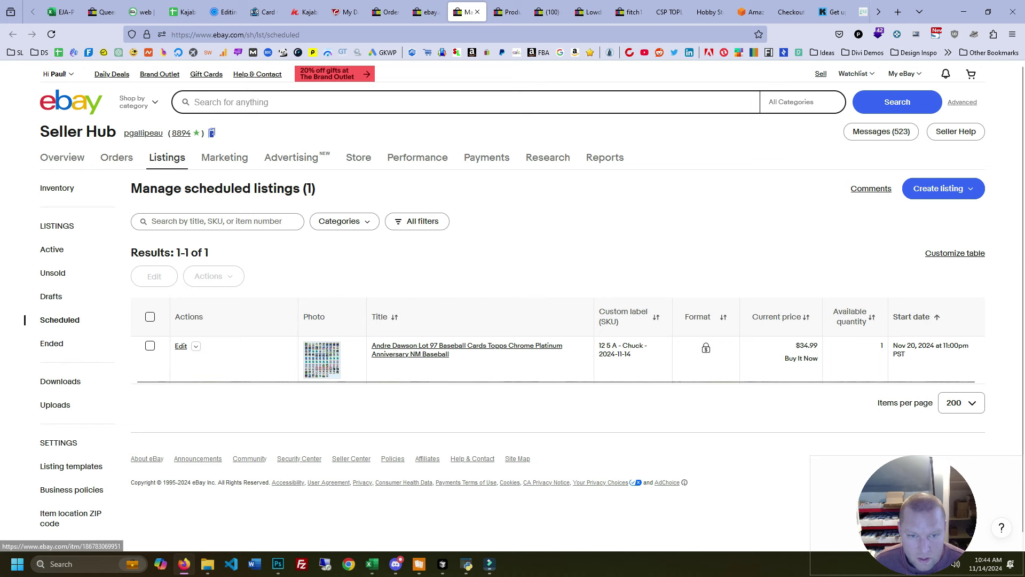
{"action": "left_click", "coordinate": [181, 346]}
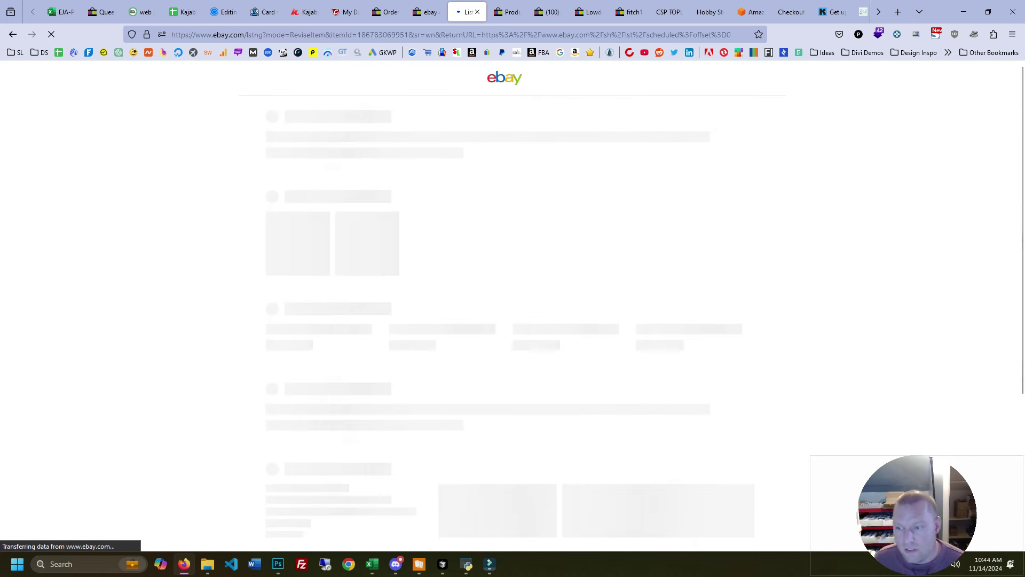
{"action": "scroll", "coordinate": [470, 214], "scroll_direction": "down", "scroll_amount": 5}
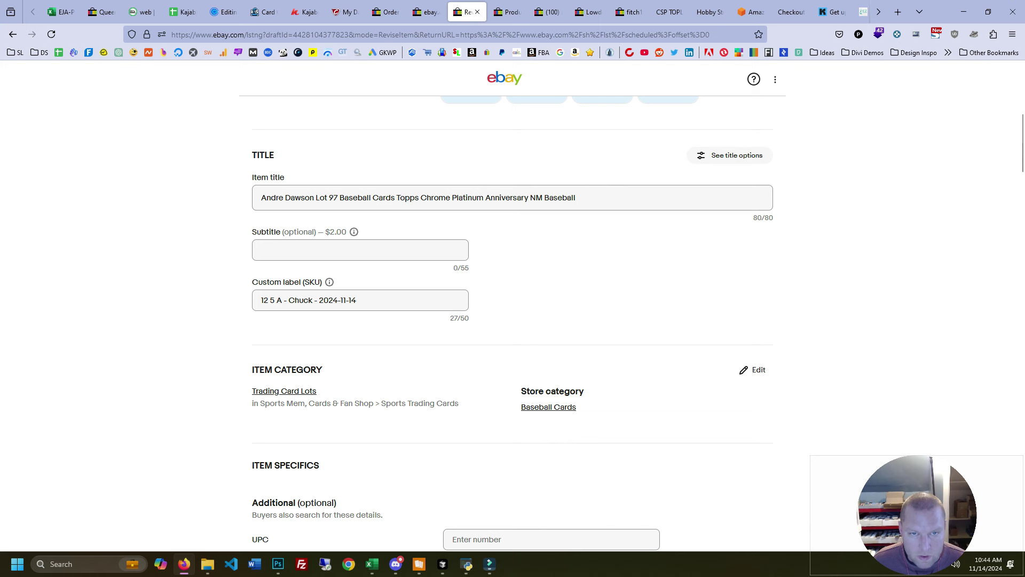
{"action": "left_click_drag", "start_coordinate": [579, 198], "coordinate": [262, 198]}
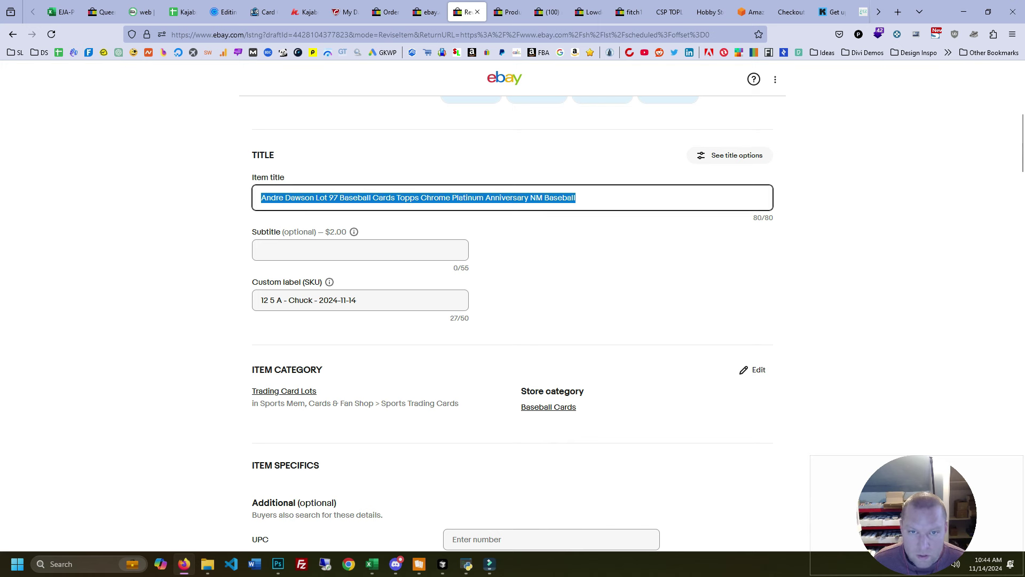
{"action": "left_click", "coordinate": [576, 197]}
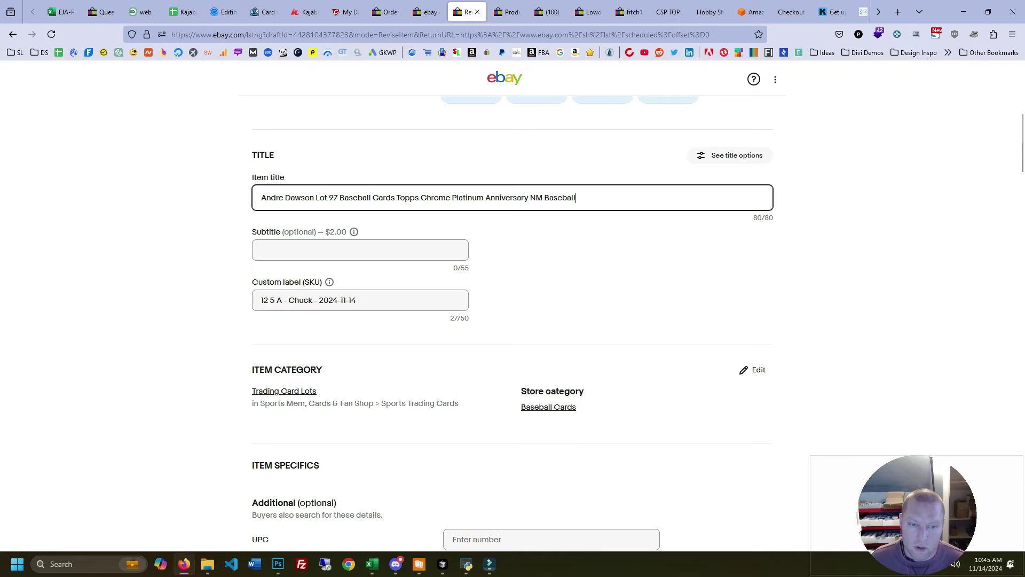
Step: Examine the listing's item specifics and the full card list in its description
{"action": "scroll", "coordinate": [513, 321], "scroll_direction": "down", "scroll_amount": 4}
{"action": "scroll", "coordinate": [512, 320], "scroll_direction": "down", "scroll_amount": 7}
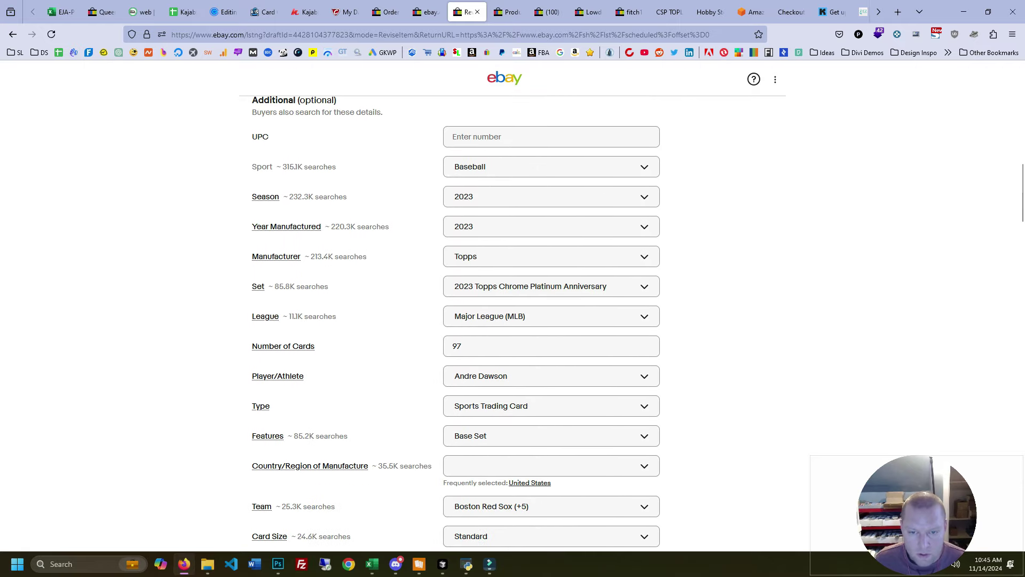
{"action": "scroll", "coordinate": [513, 320], "scroll_direction": "down", "scroll_amount": 13}
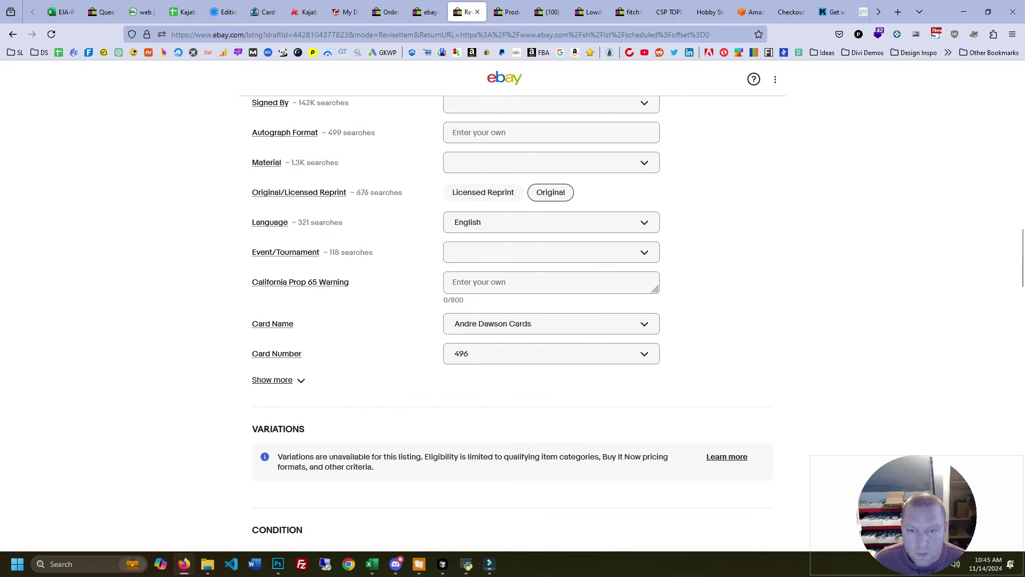
{"action": "scroll", "coordinate": [513, 321], "scroll_direction": "down", "scroll_amount": 2}
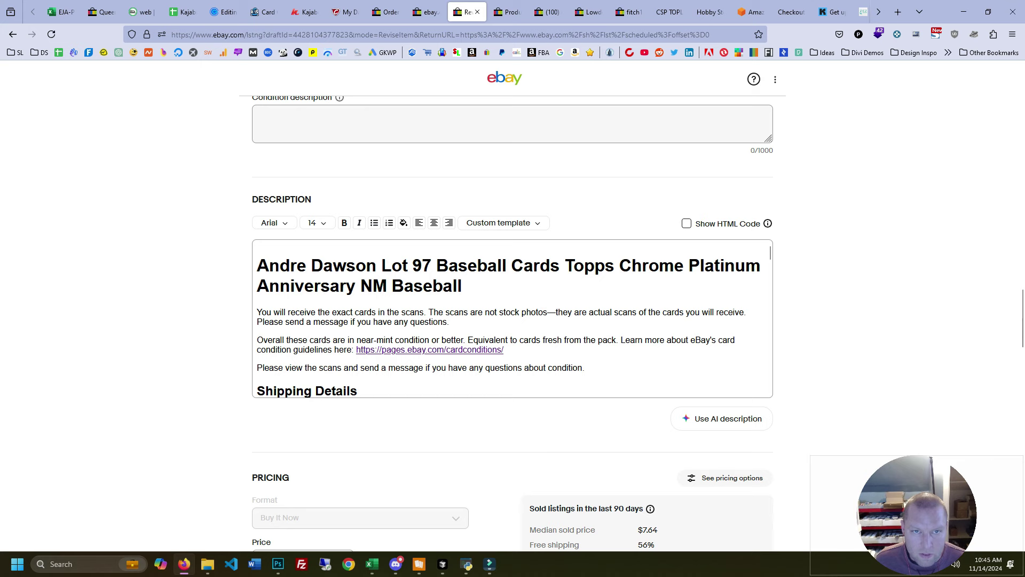
{"action": "scroll", "coordinate": [512, 320], "scroll_direction": "down", "scroll_amount": 6}
{"action": "scroll", "coordinate": [513, 318], "scroll_direction": "down", "scroll_amount": 15}
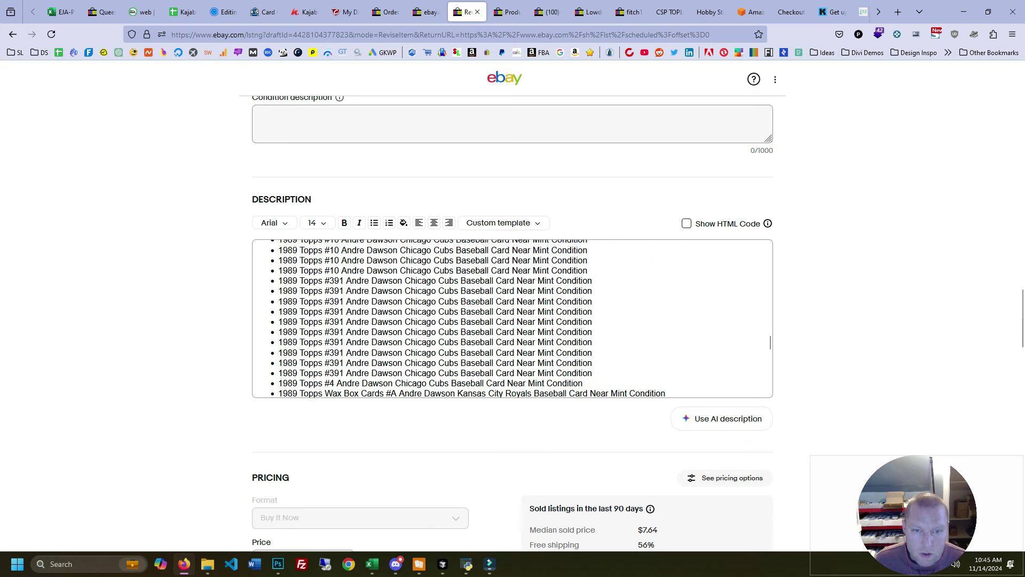
{"action": "scroll", "coordinate": [512, 319], "scroll_direction": "down", "scroll_amount": 1}
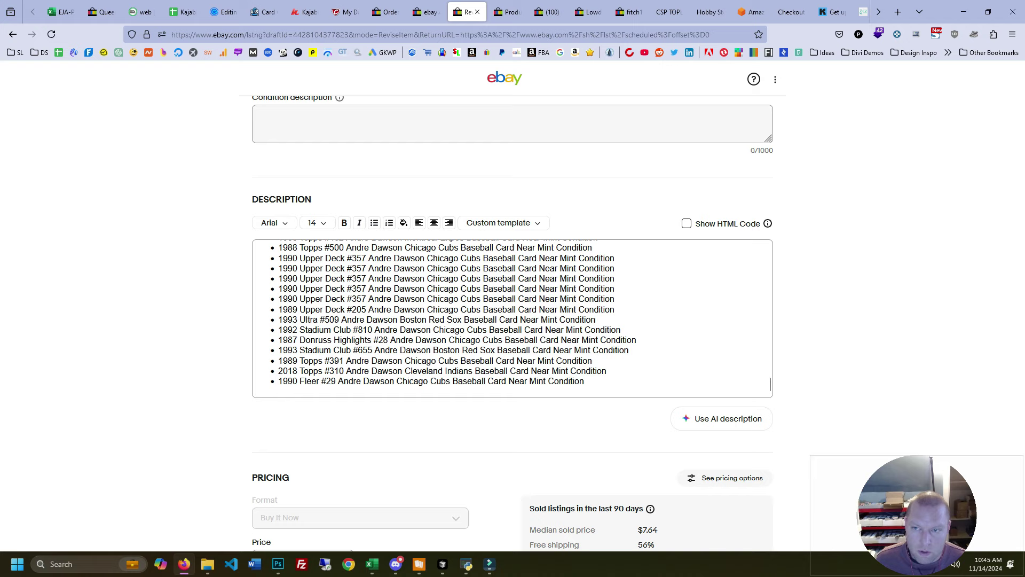
{"action": "scroll", "coordinate": [513, 318], "scroll_direction": "up", "scroll_amount": 20}
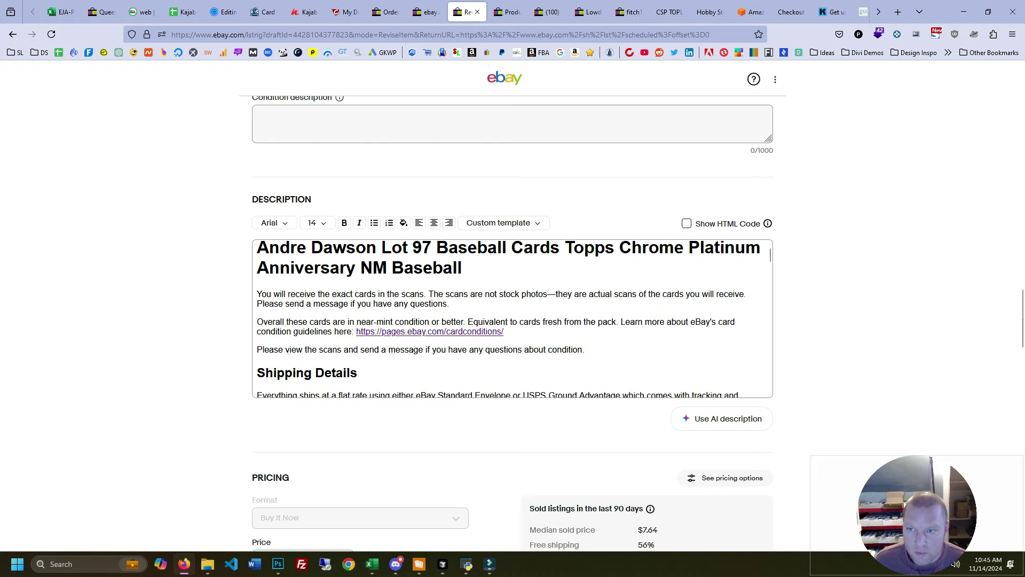
Step: Show the description's HTML code and correct "lsiting" to "listing" in the Shipping Details paragraph
{"action": "left_click", "coordinate": [687, 223]}
{"action": "scroll", "coordinate": [512, 318], "scroll_direction": "up", "scroll_amount": 7}
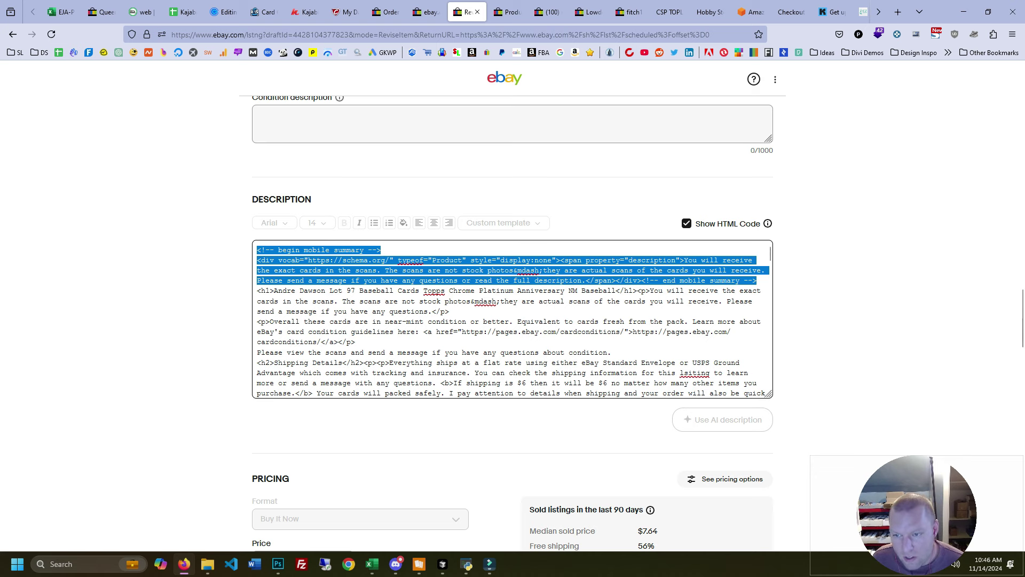
{"action": "left_click_drag", "start_coordinate": [684, 373], "coordinate": [692, 373]}
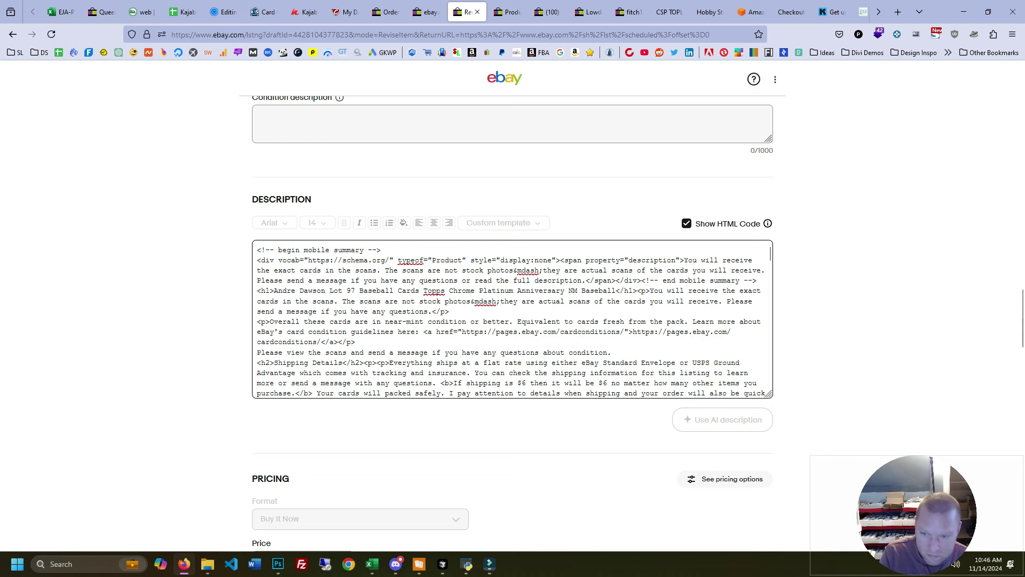
Step: Turn off the listing's scheduled start and publish the Andre Dawson lot immediately
{"action": "scroll", "coordinate": [512, 319], "scroll_direction": "down", "scroll_amount": 10}
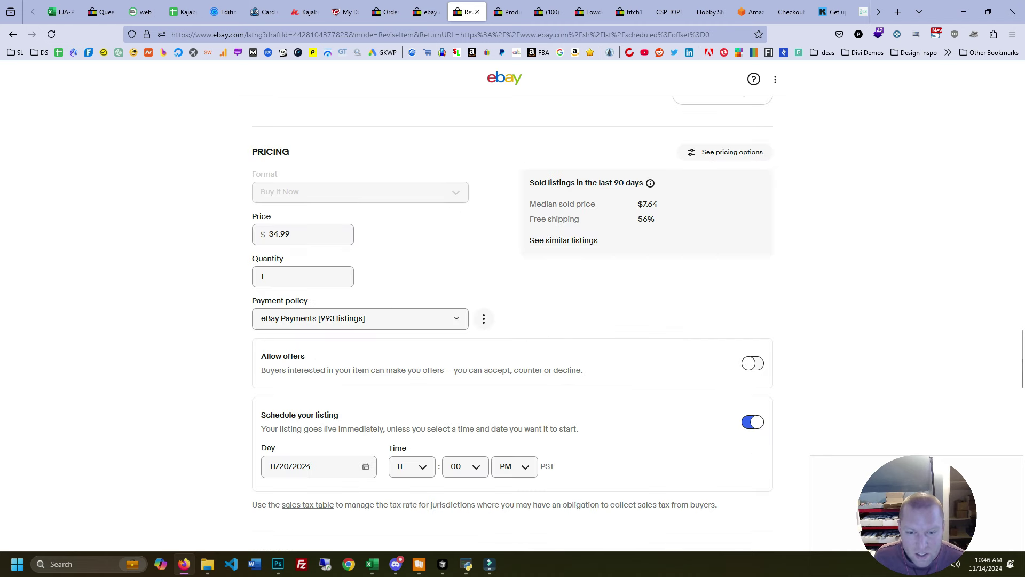
{"action": "left_click", "coordinate": [752, 421]}
{"action": "scroll", "coordinate": [512, 319], "scroll_direction": "down", "scroll_amount": 6}
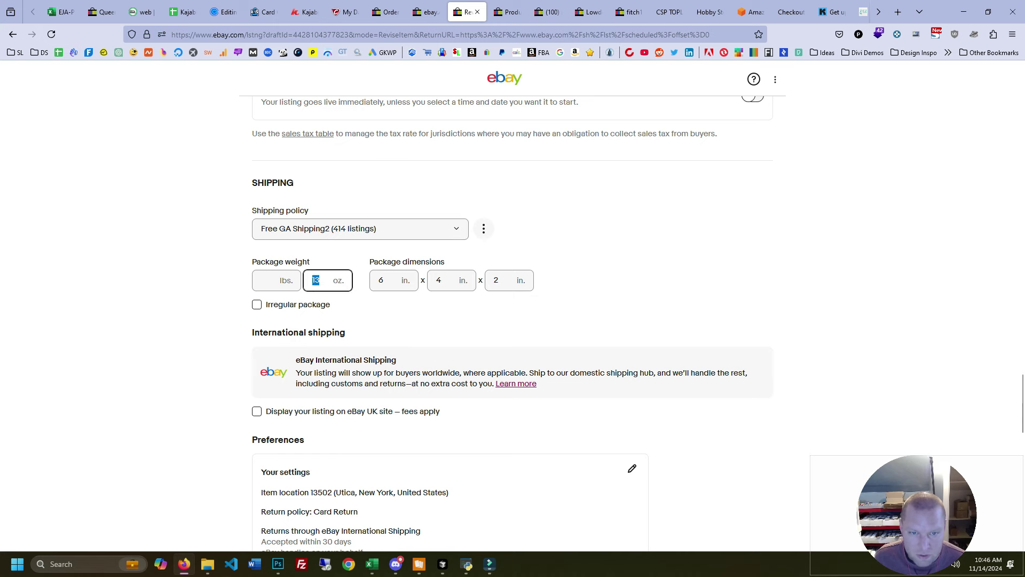
{"action": "scroll", "coordinate": [512, 320], "scroll_direction": "down", "scroll_amount": 7}
Step: Examine CardCobra's eBay settings, from the listing policies and postal code to the sport store category IDs
{"action": "scroll", "coordinate": [512, 320], "scroll_direction": "down", "scroll_amount": 10}
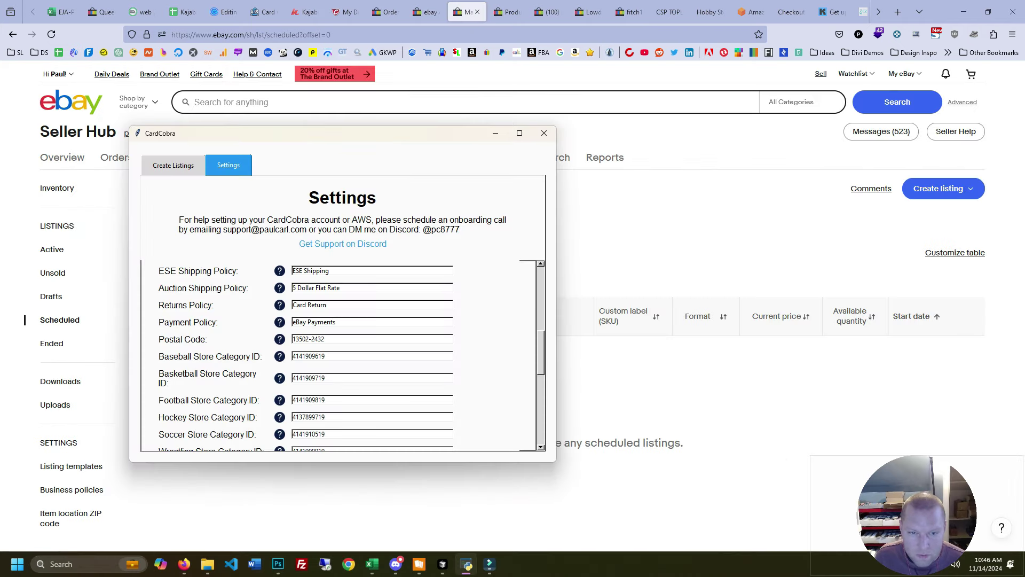
{"action": "scroll", "coordinate": [342, 355], "scroll_direction": "down", "scroll_amount": 5}
{"action": "scroll", "coordinate": [342, 355], "scroll_direction": "up", "scroll_amount": 3}
{"action": "scroll", "coordinate": [342, 355], "scroll_direction": "up", "scroll_amount": 3}
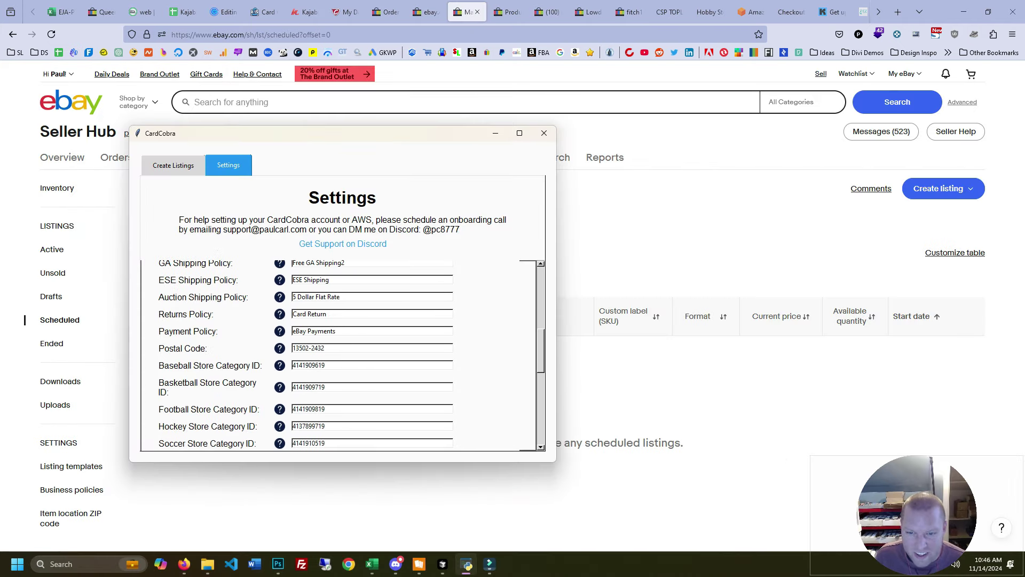
{"action": "scroll", "coordinate": [342, 355], "scroll_direction": "down", "scroll_amount": 5}
{"action": "scroll", "coordinate": [341, 355], "scroll_direction": "up", "scroll_amount": 5}
{"action": "scroll", "coordinate": [341, 355], "scroll_direction": "down", "scroll_amount": 1}
{"action": "scroll", "coordinate": [342, 356], "scroll_direction": "down", "scroll_amount": 1}
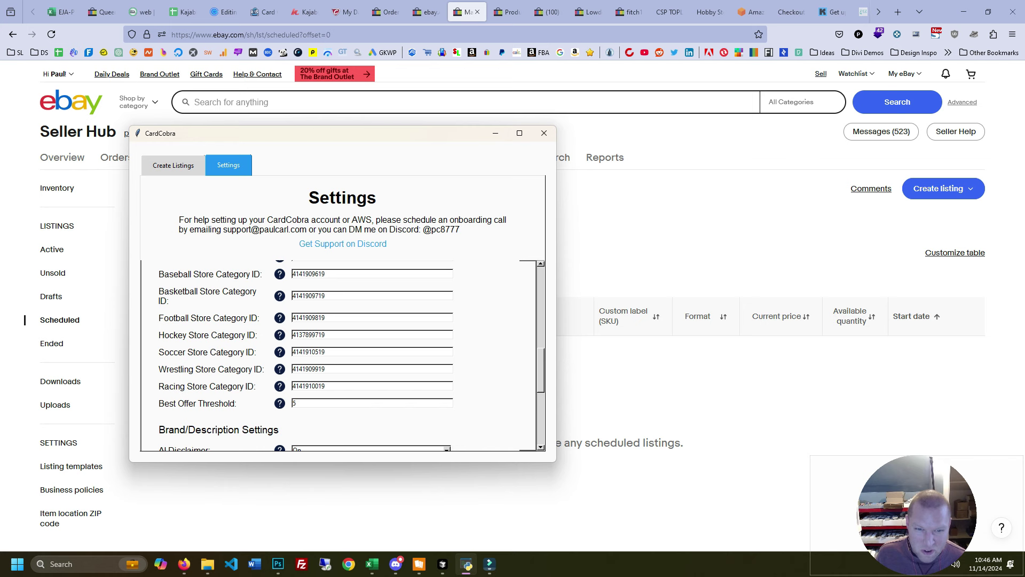
{"action": "scroll", "coordinate": [341, 355], "scroll_direction": "up", "scroll_amount": 4}
{"action": "scroll", "coordinate": [342, 355], "scroll_direction": "down", "scroll_amount": 1}
{"action": "scroll", "coordinate": [342, 356], "scroll_direction": "up", "scroll_amount": 1}
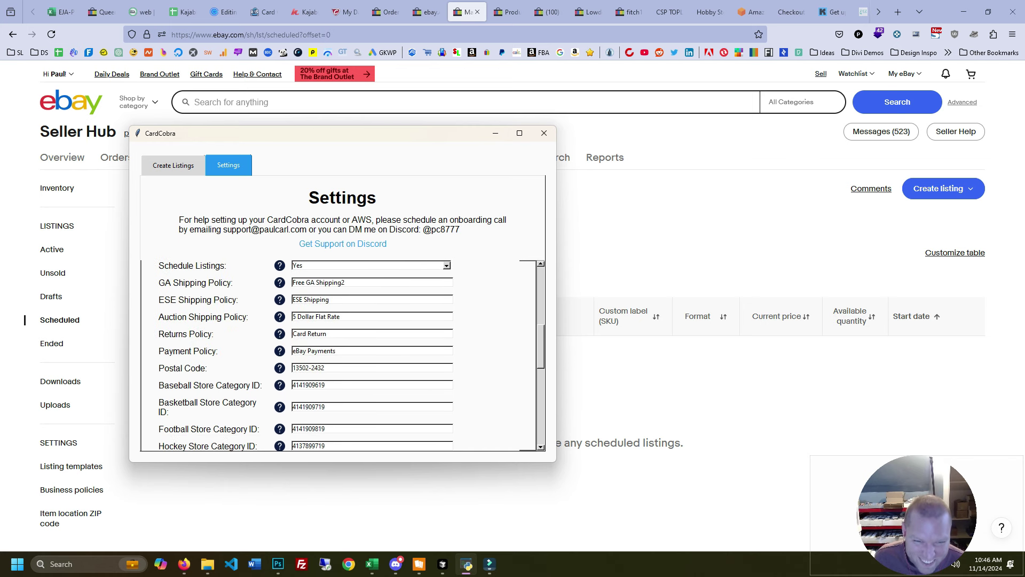
Step: Choose ebay.com as the eBay site in CardCobra's eBay settings
{"action": "scroll", "coordinate": [342, 356], "scroll_direction": "up", "scroll_amount": 1}
{"action": "left_click", "coordinate": [446, 292]}
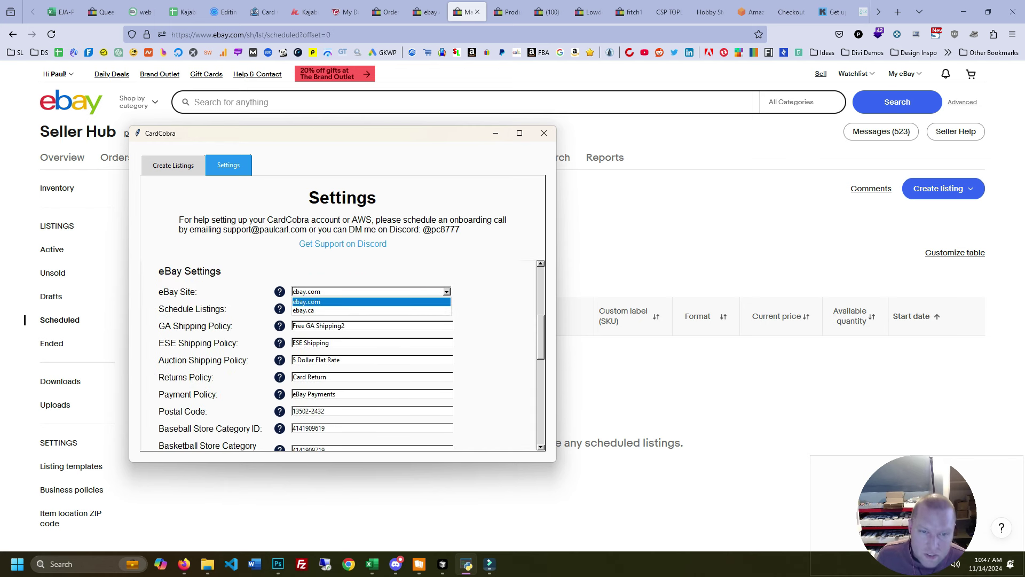
{"action": "left_click", "coordinate": [371, 302]}
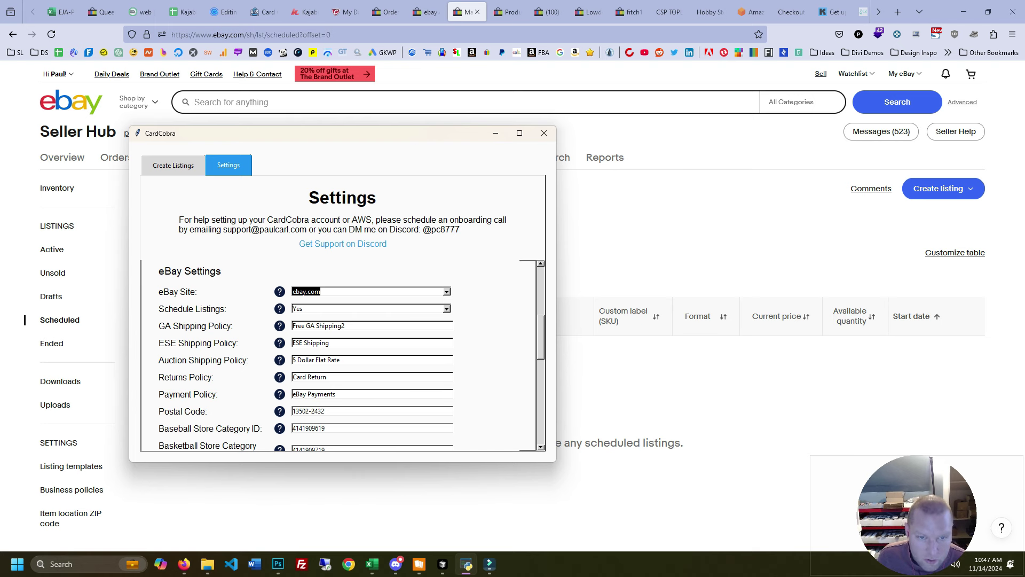
Step: Review the shipping policy names, the store category IDs and the best offer threshold in the eBay settings
{"action": "scroll", "coordinate": [342, 356], "scroll_direction": "down", "scroll_amount": 2}
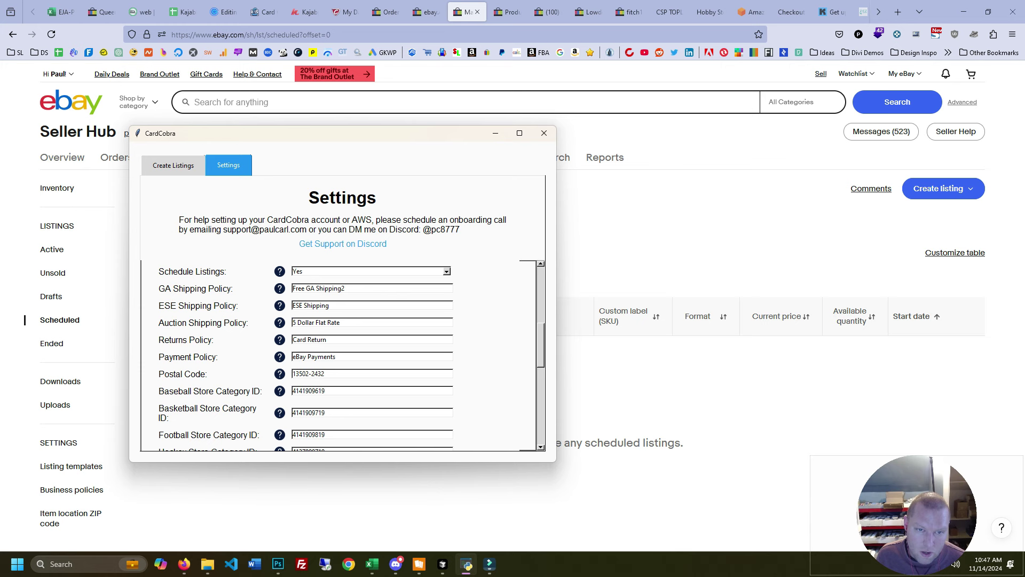
{"action": "key", "text": "ctrl+a"}
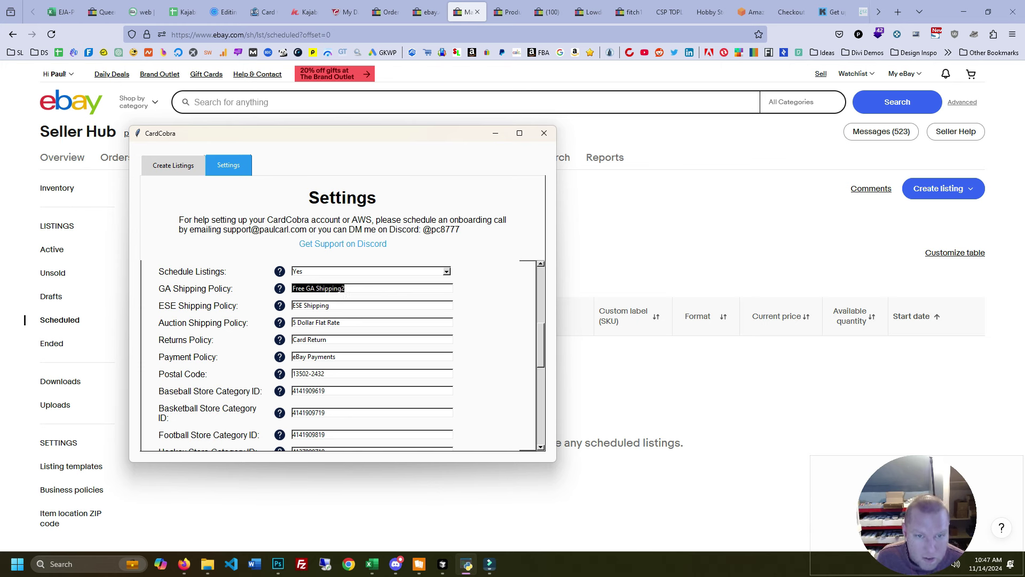
{"action": "key", "text": "ctrl+a"}
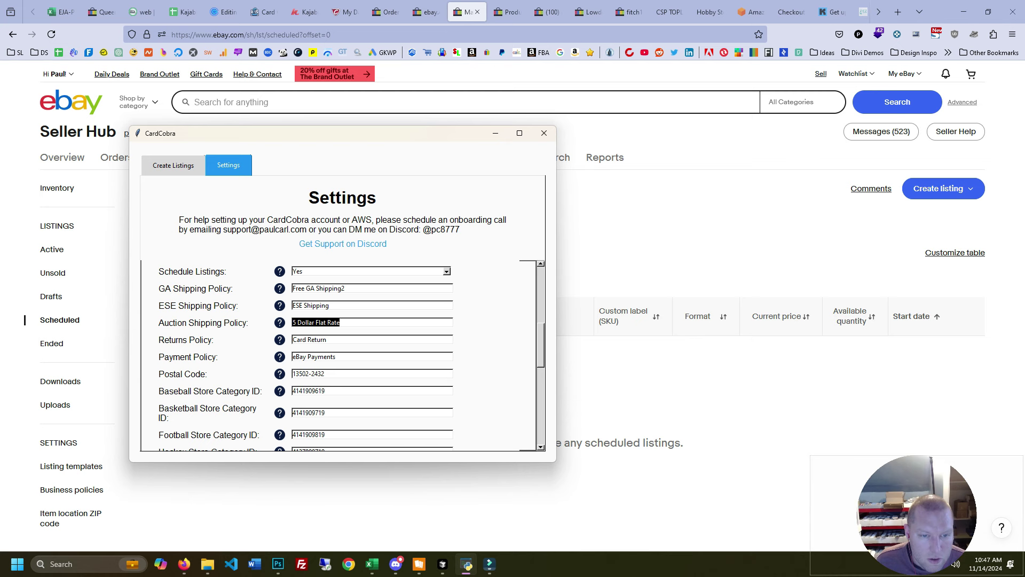
{"action": "scroll", "coordinate": [347, 356], "scroll_direction": "down", "scroll_amount": 4}
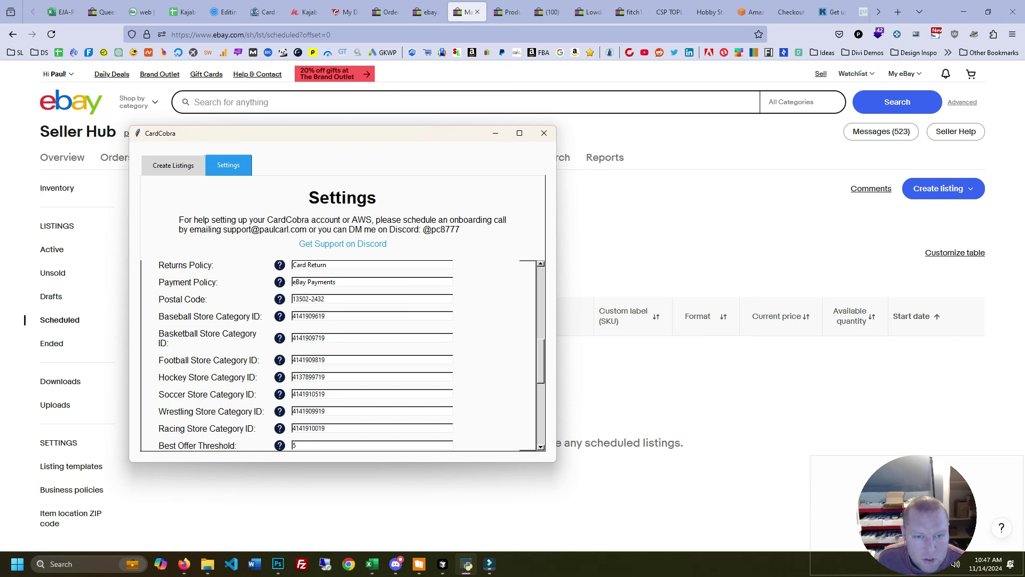
{"action": "double_click", "coordinate": [308, 315]}
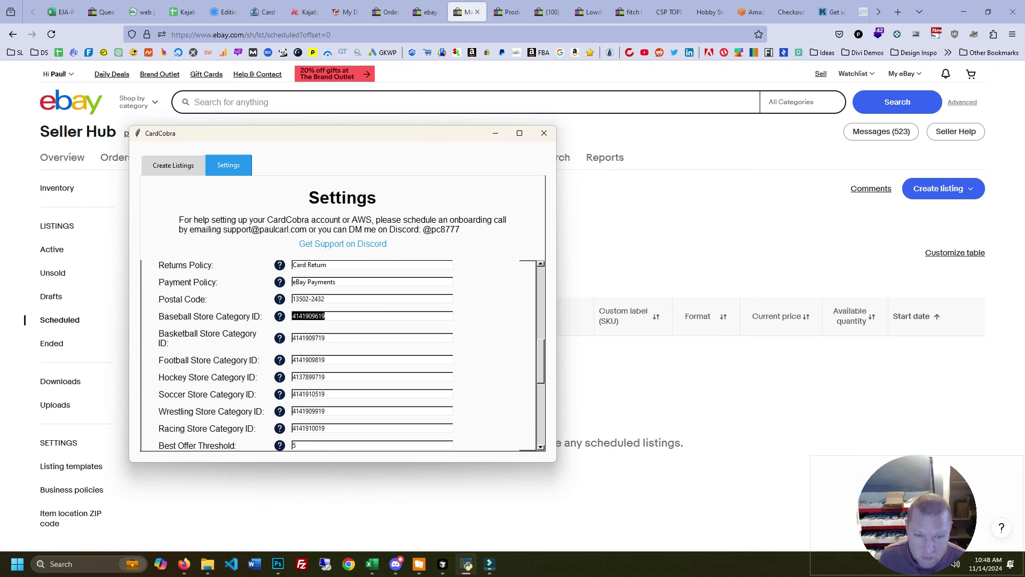
{"action": "scroll", "coordinate": [342, 355], "scroll_direction": "down", "scroll_amount": 1}
{"action": "scroll", "coordinate": [342, 355], "scroll_direction": "up", "scroll_amount": 2}
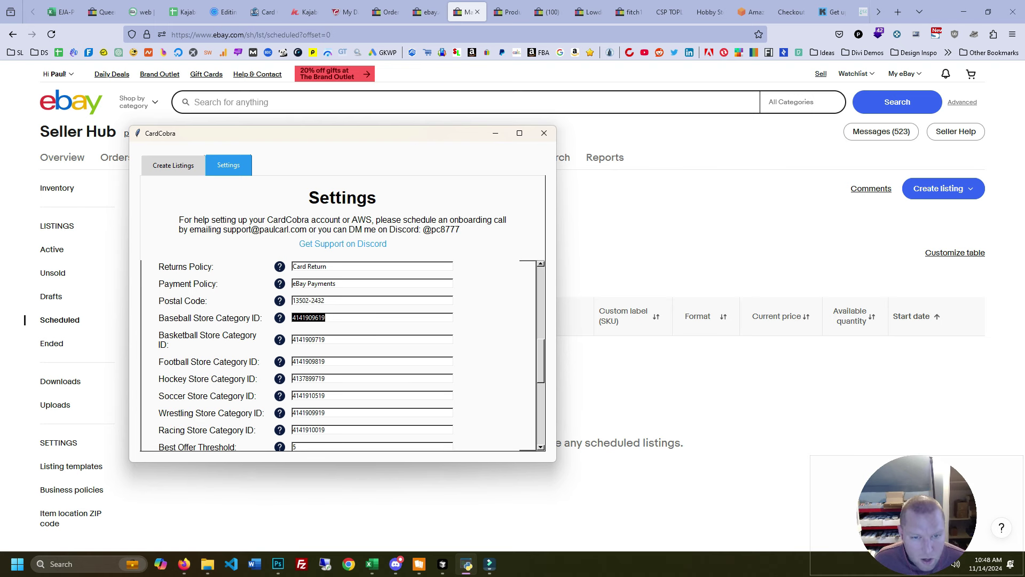
{"action": "scroll", "coordinate": [341, 355], "scroll_direction": "down", "scroll_amount": 2}
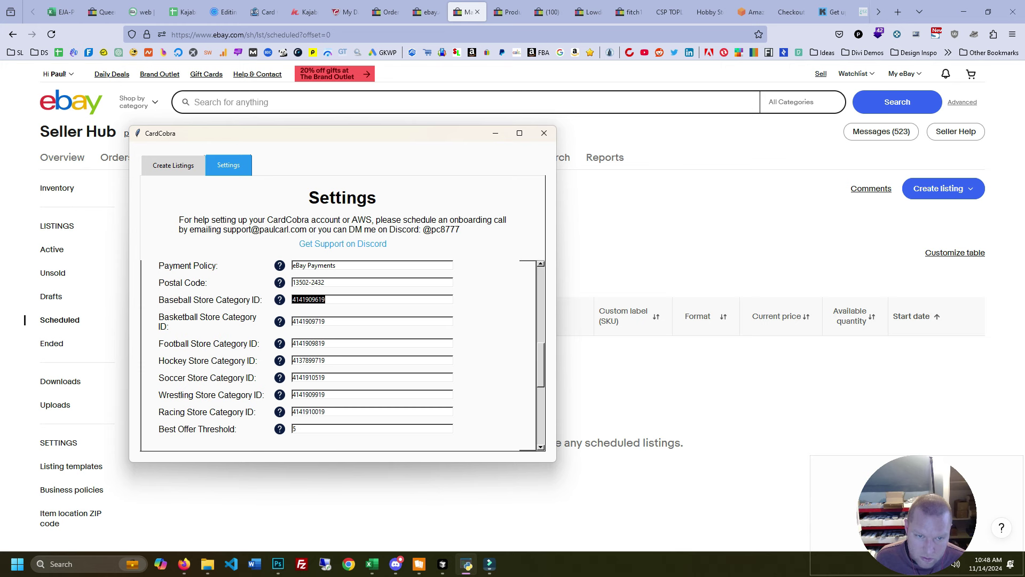
{"action": "double_click", "coordinate": [294, 429]}
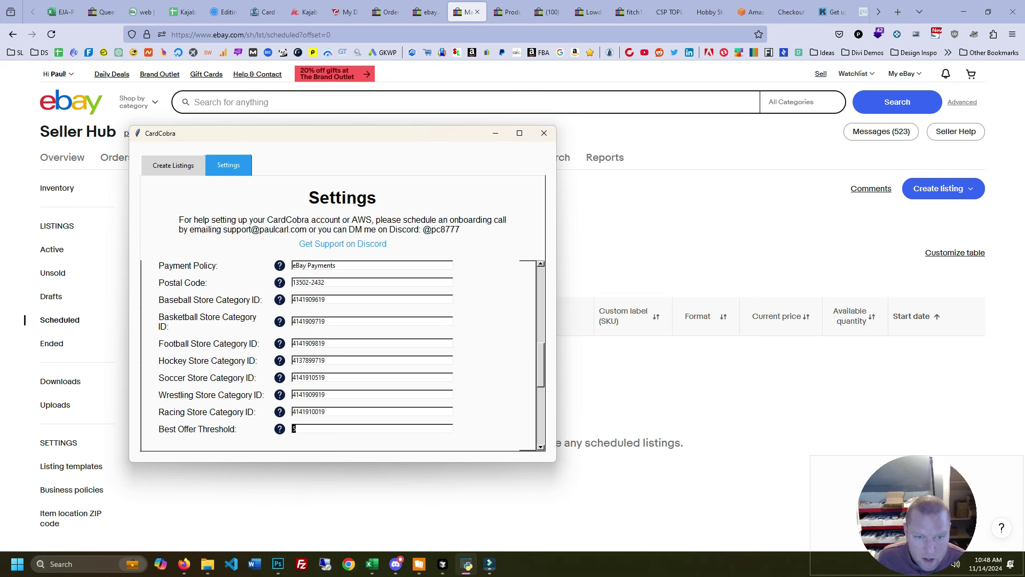
{"action": "left_click", "coordinate": [296, 428]}
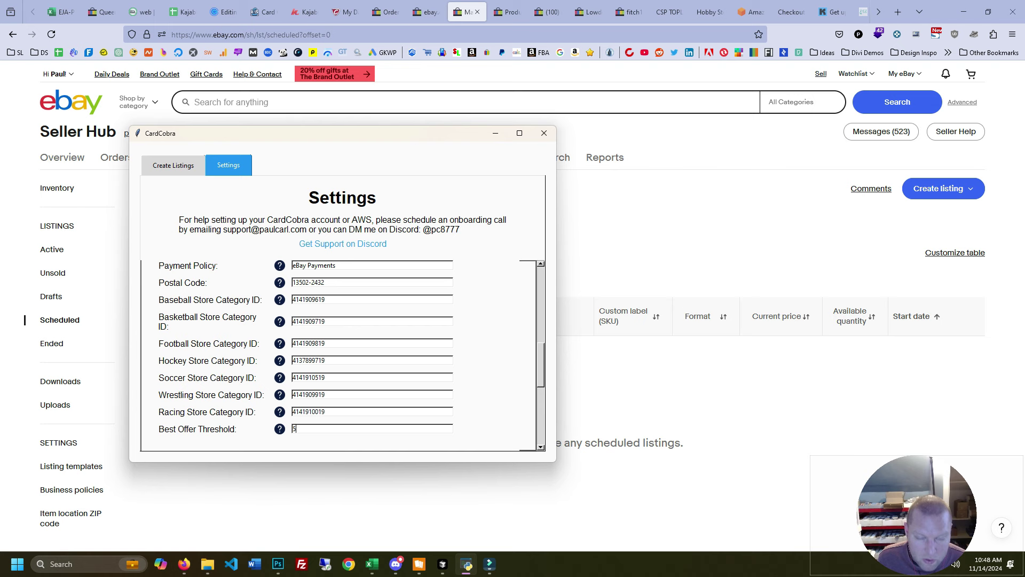
Step: Set the AI disclaimer to On in the Brand/Description settings
{"action": "scroll", "coordinate": [342, 355], "scroll_direction": "down", "scroll_amount": 7}
{"action": "left_click", "coordinate": [447, 345]}
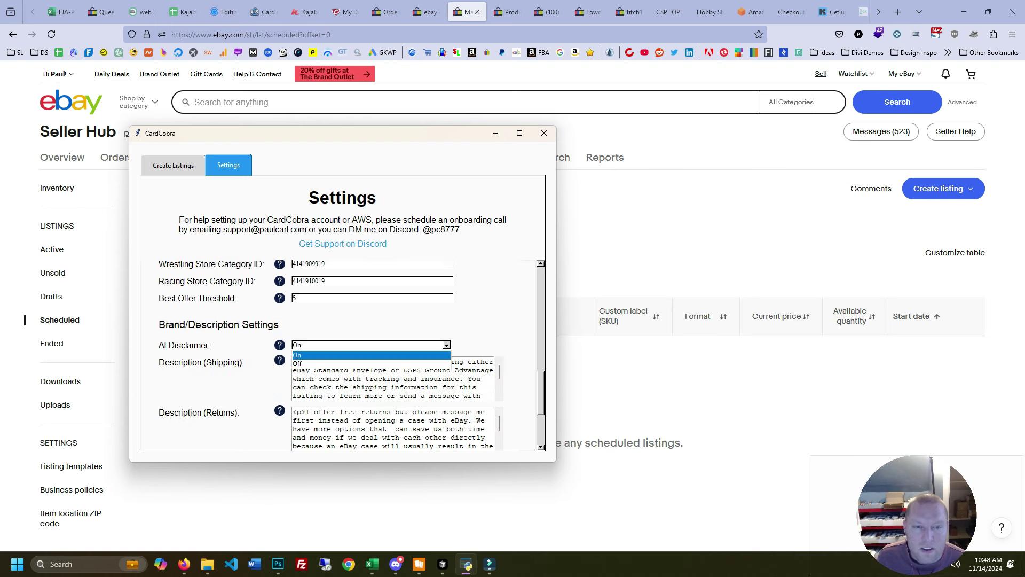
{"action": "left_click", "coordinate": [371, 355]}
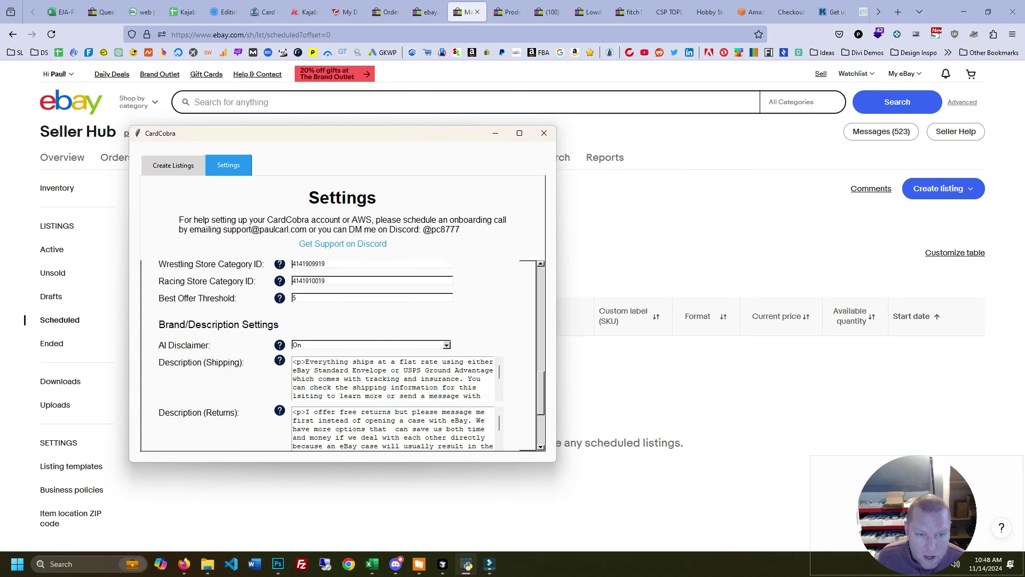
Step: Examine the shipping, returns and CTA description texts and the brand color in the Brand/Description settings
{"action": "scroll", "coordinate": [392, 374], "scroll_direction": "down", "scroll_amount": 4}
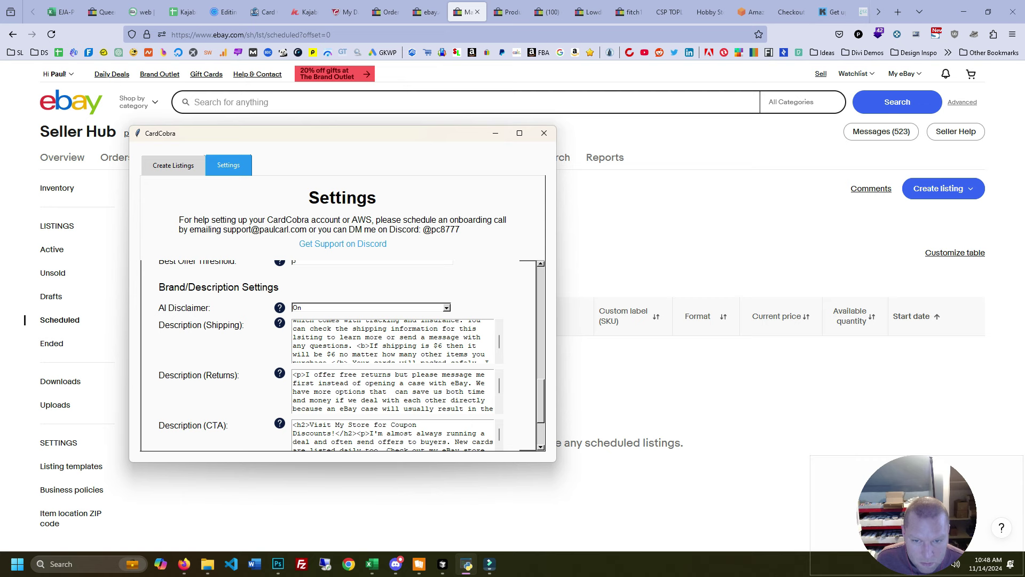
{"action": "scroll", "coordinate": [393, 341], "scroll_direction": "up", "scroll_amount": 2}
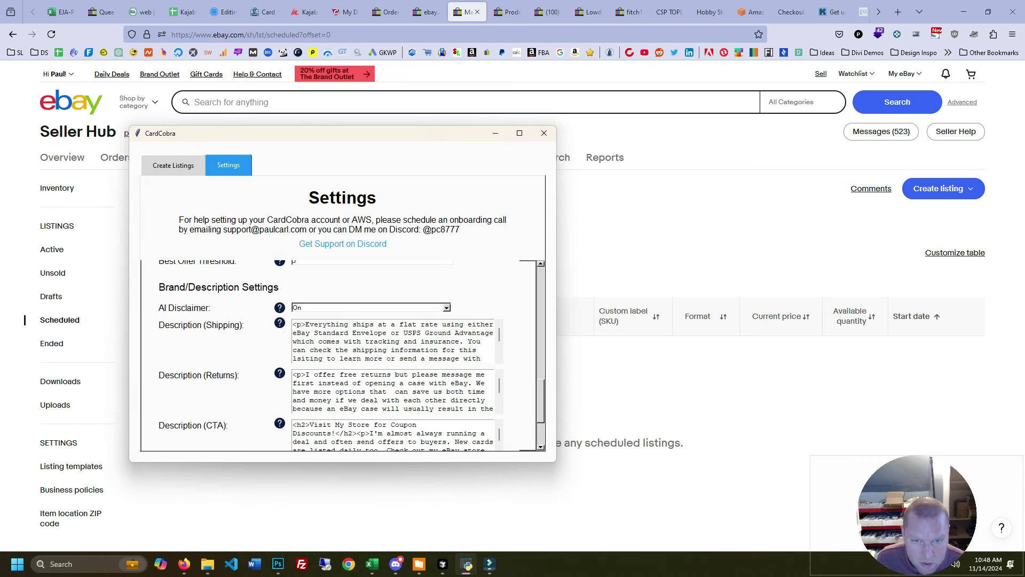
{"action": "scroll", "coordinate": [393, 340], "scroll_direction": "down", "scroll_amount": 2}
{"action": "scroll", "coordinate": [393, 323], "scroll_direction": "down", "scroll_amount": 2}
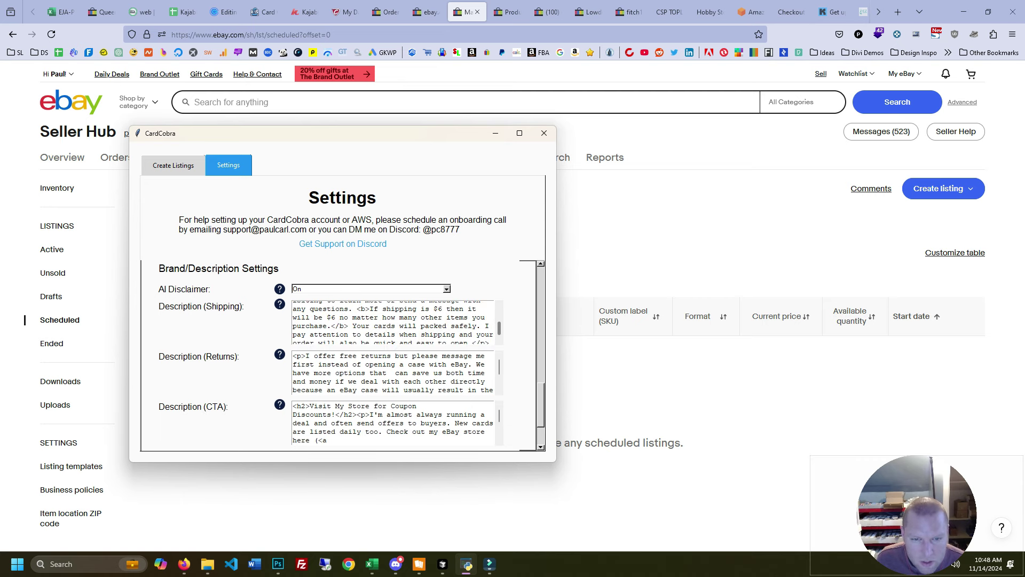
{"action": "scroll", "coordinate": [392, 322], "scroll_direction": "up", "scroll_amount": 5}
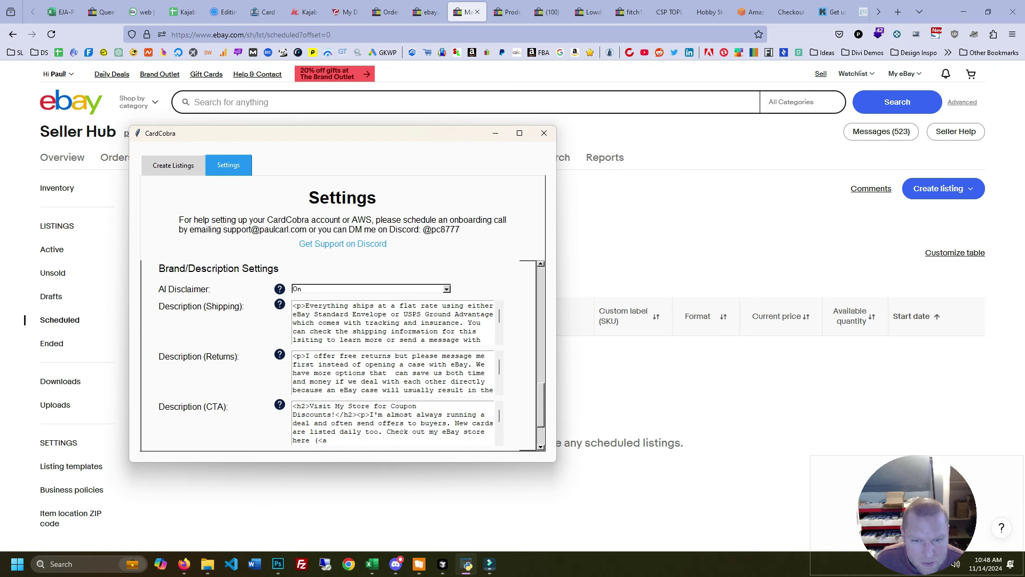
{"action": "scroll", "coordinate": [392, 323], "scroll_direction": "down", "scroll_amount": 4}
{"action": "double_click", "coordinate": [303, 401]}
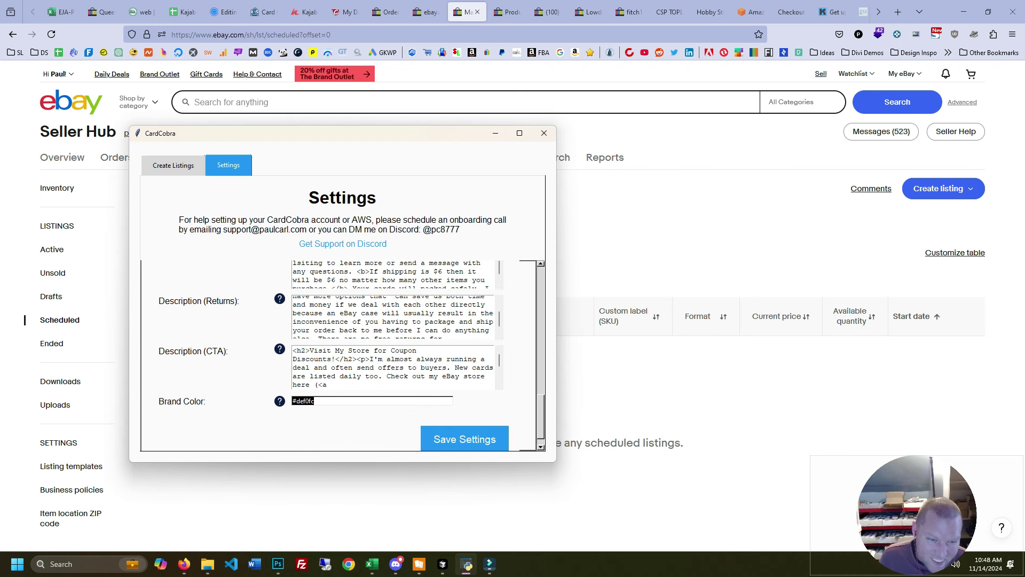
{"action": "scroll", "coordinate": [392, 363], "scroll_direction": "down", "scroll_amount": 2}
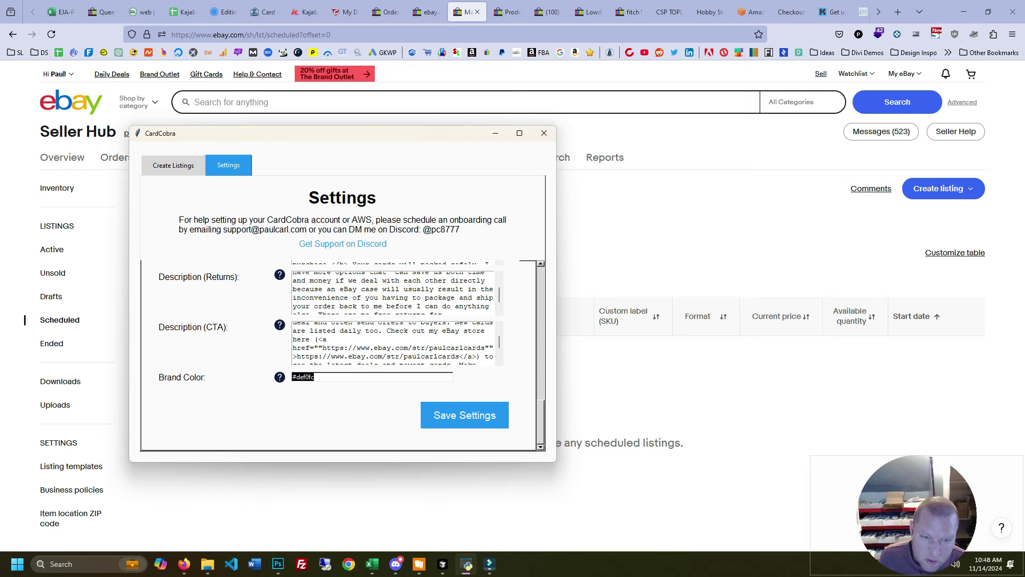
{"action": "scroll", "coordinate": [393, 364], "scroll_direction": "up", "scroll_amount": 5}
{"action": "scroll", "coordinate": [392, 363], "scroll_direction": "down", "scroll_amount": 3}
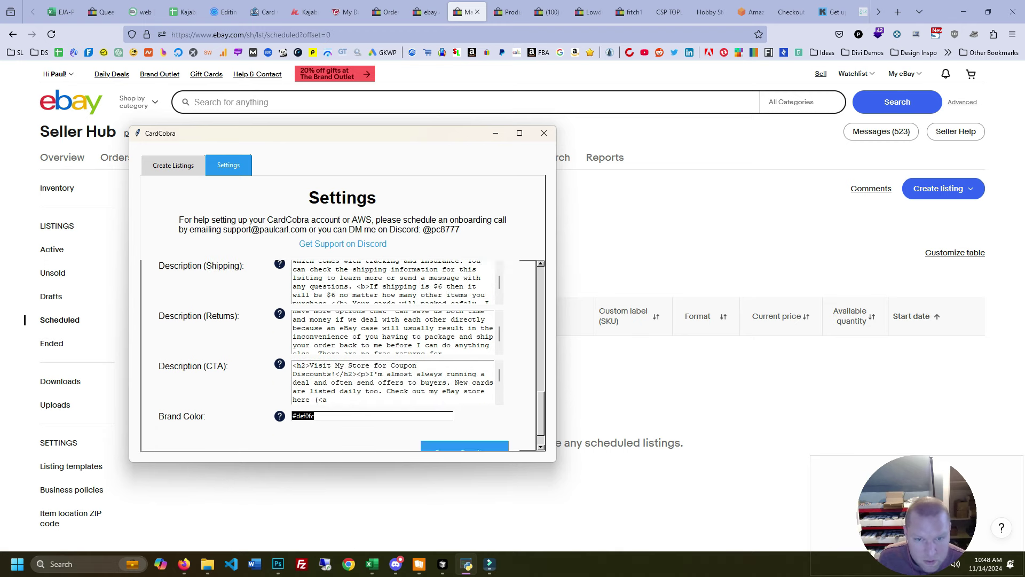
Step: Save CardCobra's settings and return to its listing creation options
{"action": "scroll", "coordinate": [393, 363], "scroll_direction": "up", "scroll_amount": 6}
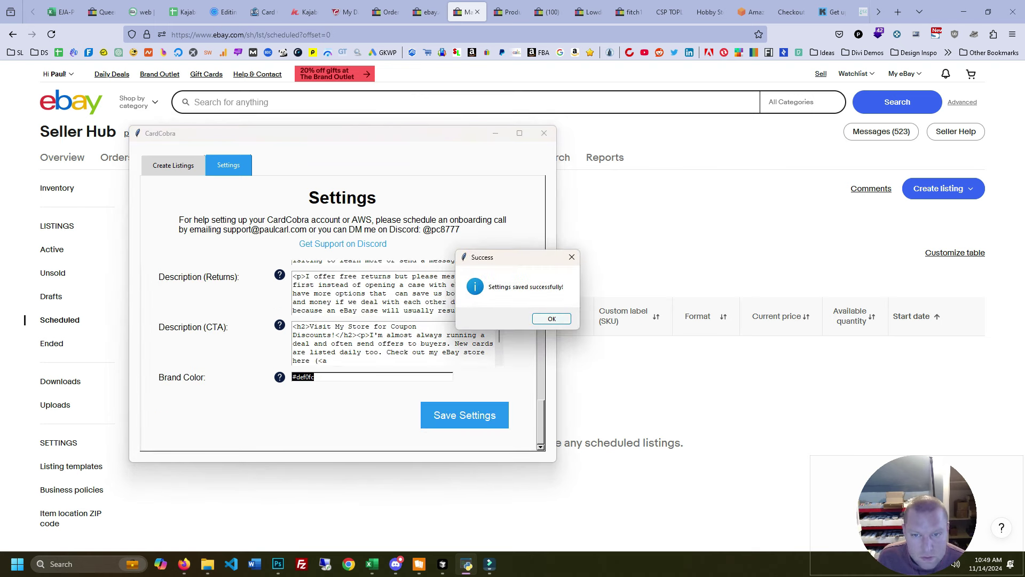
{"action": "left_click", "coordinate": [552, 319]}
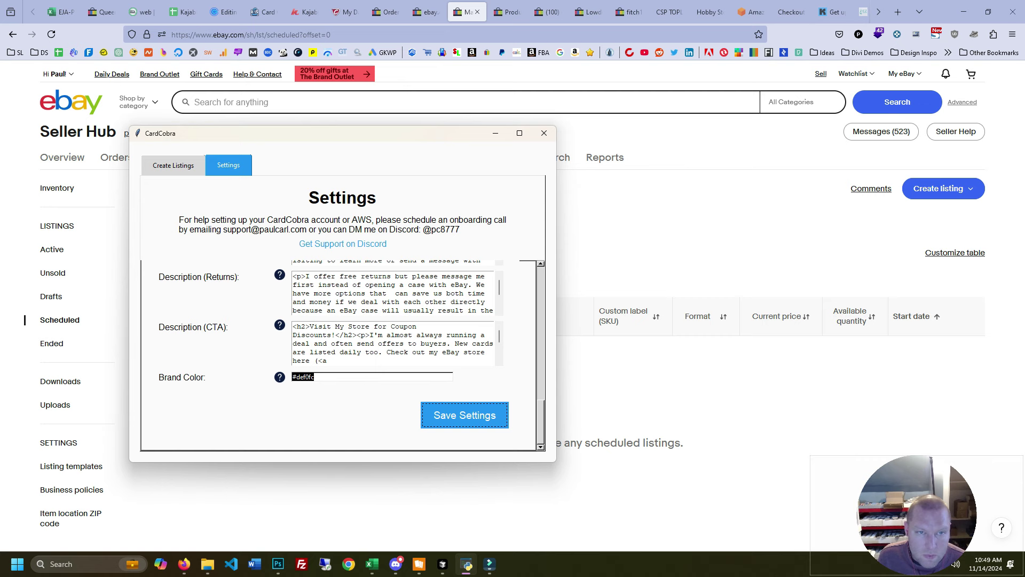
{"action": "left_click", "coordinate": [173, 165]}
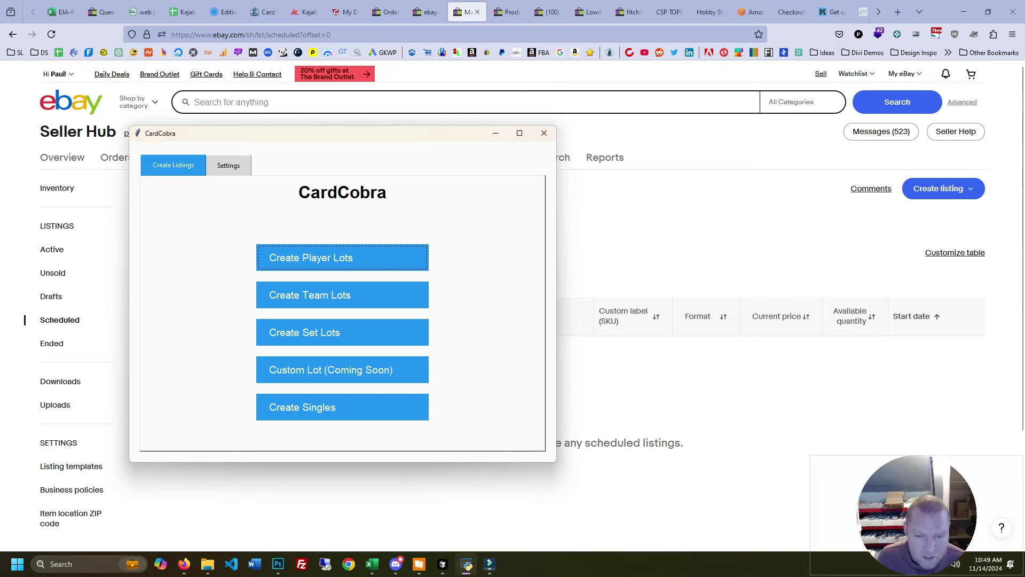
Step: Delete all the Andre Dawson card images from the demo folder on the desktop
{"action": "key", "text": "alt+Tab"}
{"action": "left_click", "coordinate": [630, 443]}
{"action": "key", "text": "ctrl+a"}
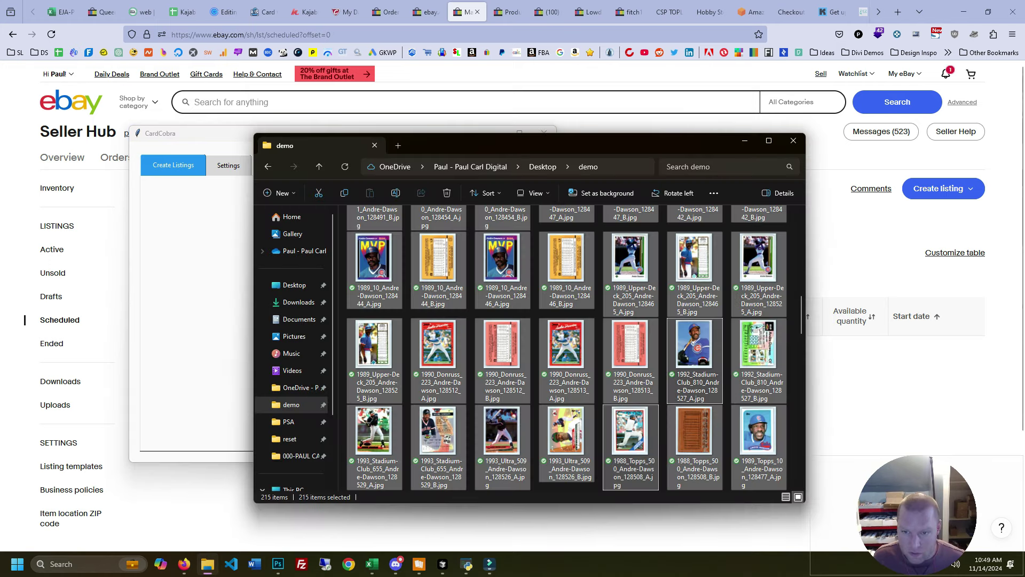
{"action": "key", "text": "Delete"}
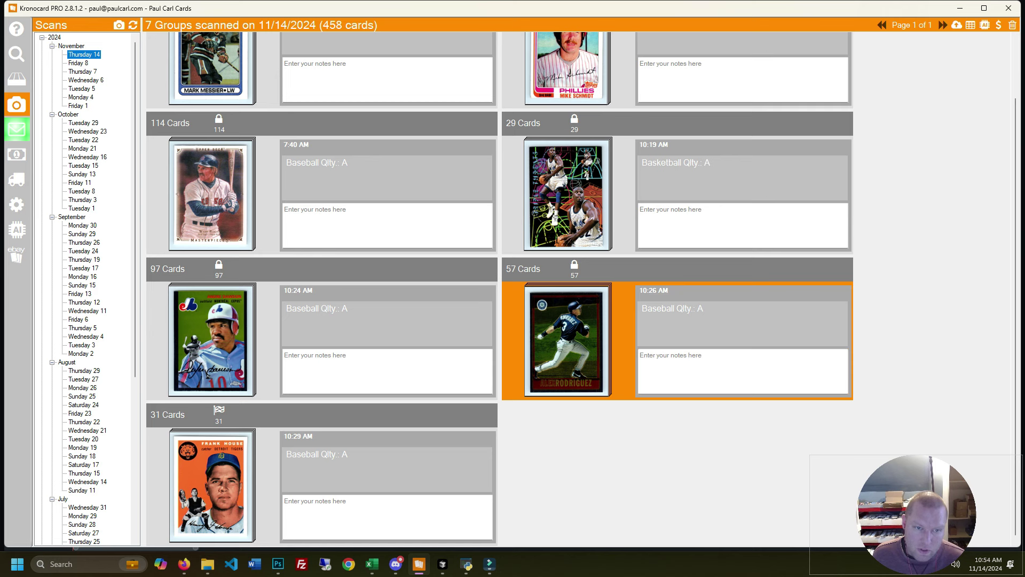
Step: Switch to Kronocard and select the 97-card Baseball group among the November 14 scans
{"action": "left_click", "coordinate": [387, 371]}
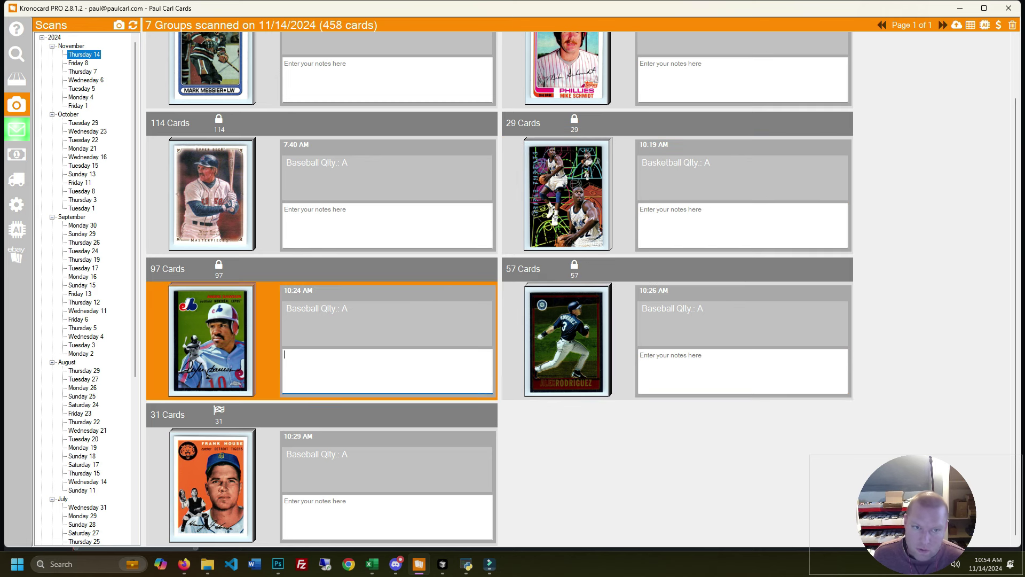
{"action": "key", "text": "Tab"}
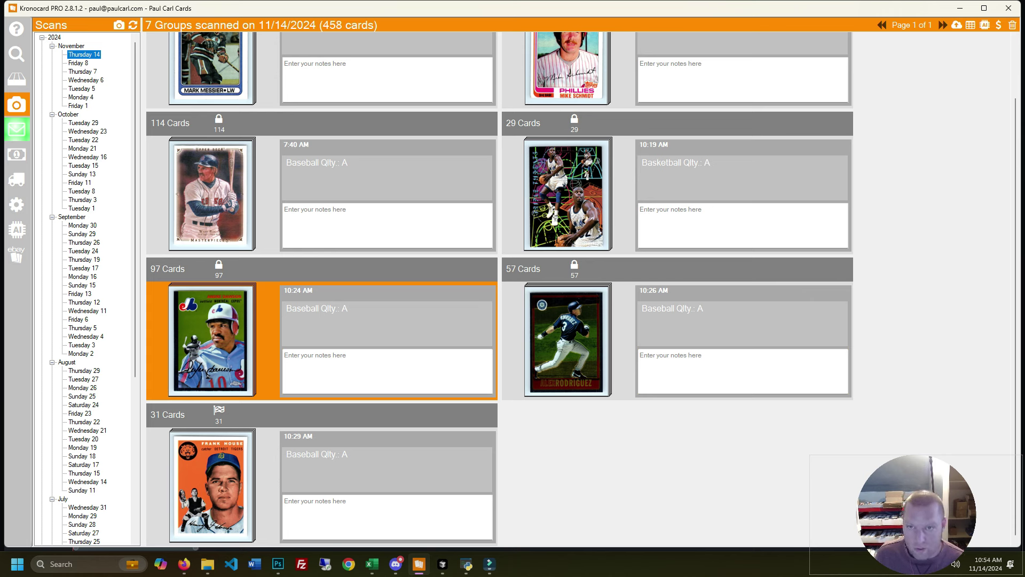
{"action": "key", "text": "shift+Tab"}
{"action": "key", "text": "Tab"}
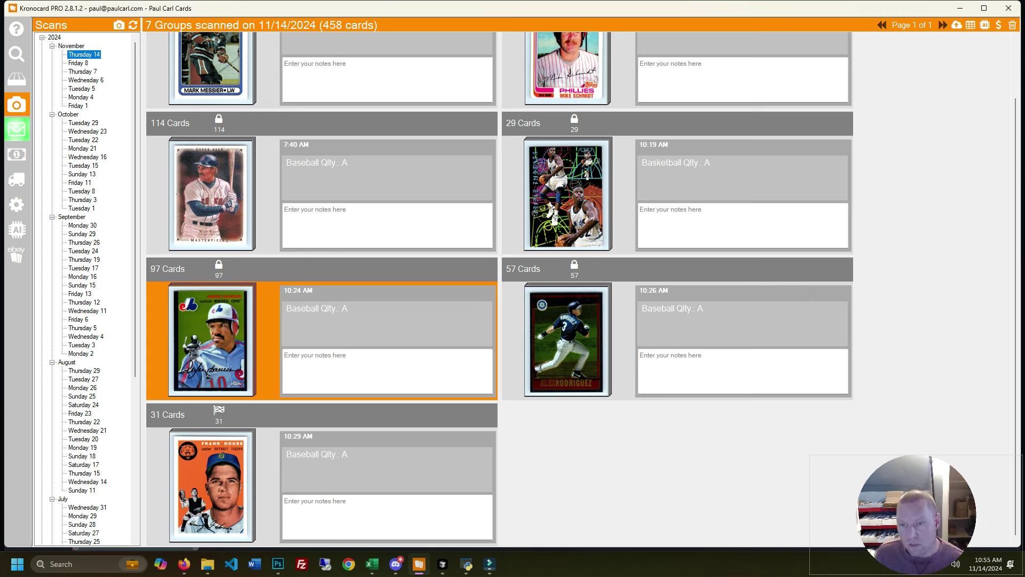
Step: Open the 57-card Baseball group and select the Status cells of the first three cards, all Alex Rodriguez
{"action": "double_click", "coordinate": [567, 340]}
{"action": "left_click_drag", "start_coordinate": [425, 331], "coordinate": [425, 354]}
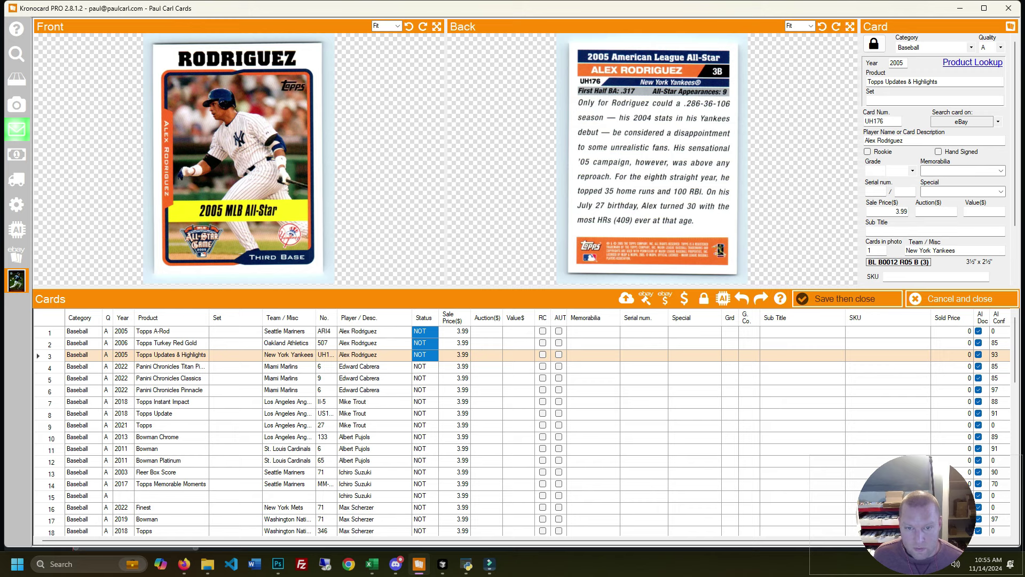
{"action": "left_click", "coordinate": [424, 317]}
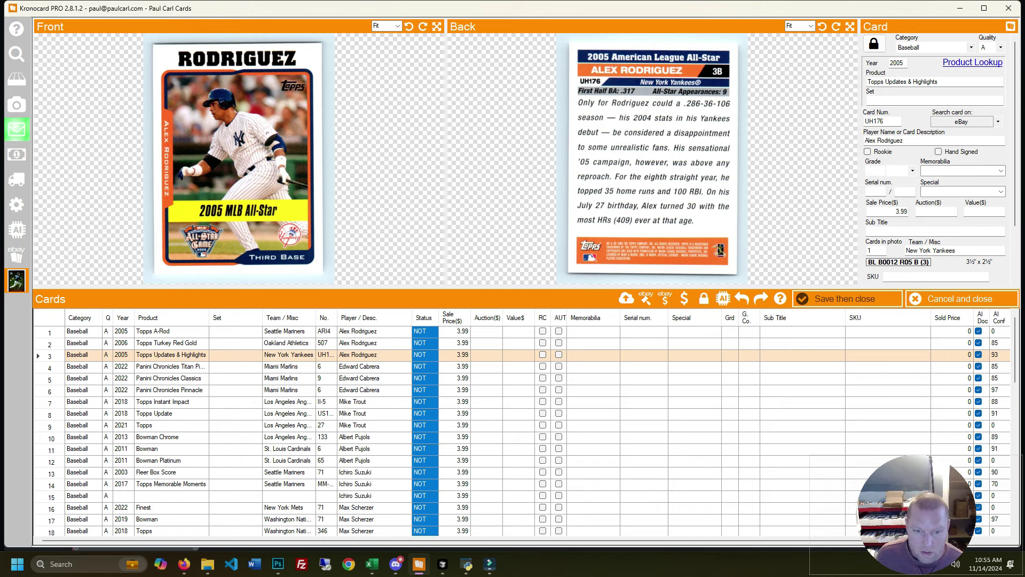
{"action": "left_click_drag", "start_coordinate": [425, 331], "coordinate": [425, 354]}
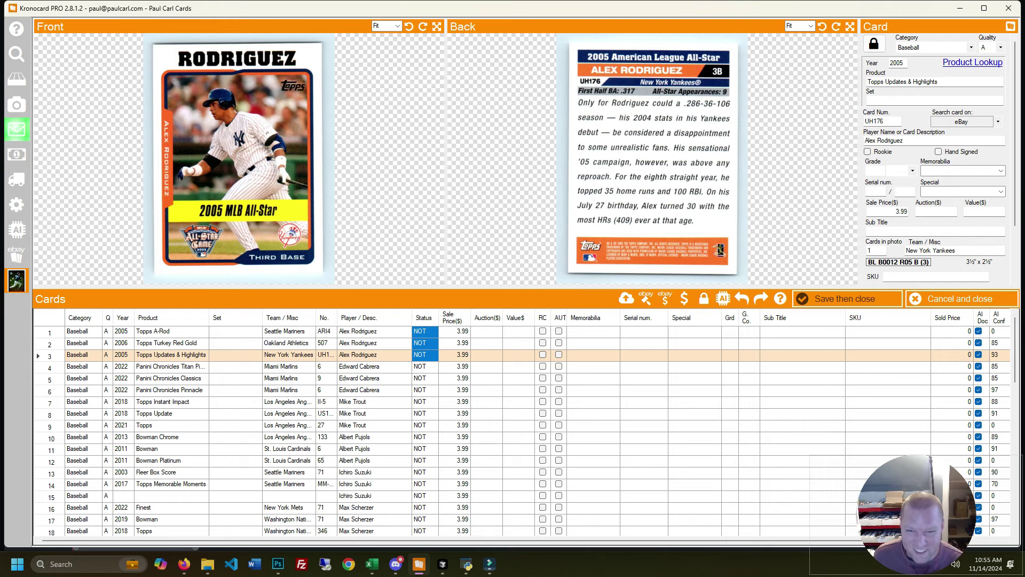
{"action": "key", "text": "Down"}
{"action": "key", "text": "Down"}
{"action": "key", "text": "Down"}
{"action": "left_click", "coordinate": [425, 366]}
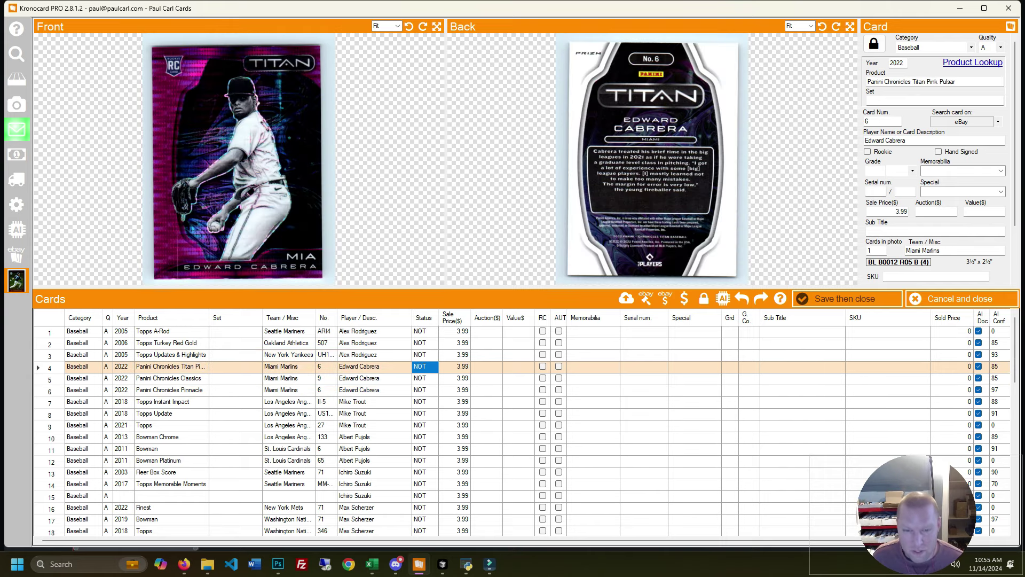
{"action": "left_click", "coordinate": [425, 390], "text": "shift"}
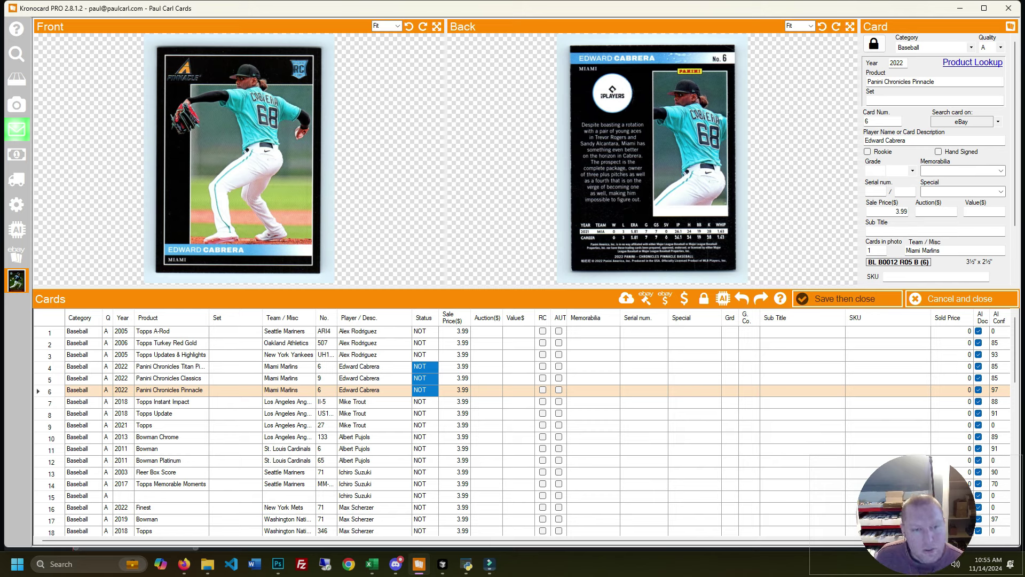
Step: Change the player name to the unaccented "Ronald Acuna Jr." on the Topps Archives and Topps 582 Montgomery Club cards in rows 19 and 21
{"action": "scroll", "coordinate": [523, 427], "scroll_direction": "down", "scroll_amount": 2}
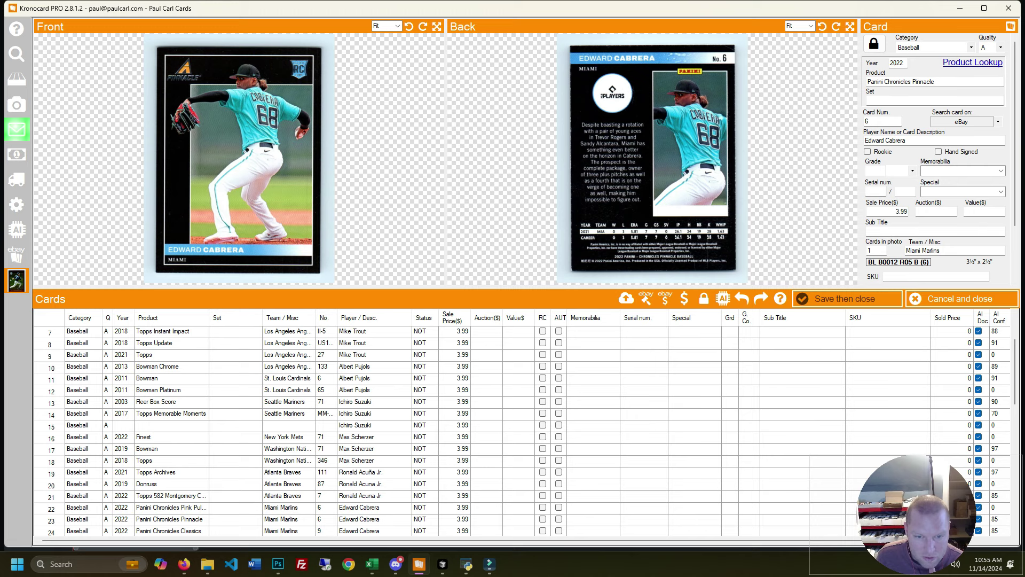
{"action": "scroll", "coordinate": [524, 427], "scroll_direction": "down", "scroll_amount": 1}
{"action": "left_click", "coordinate": [373, 437]}
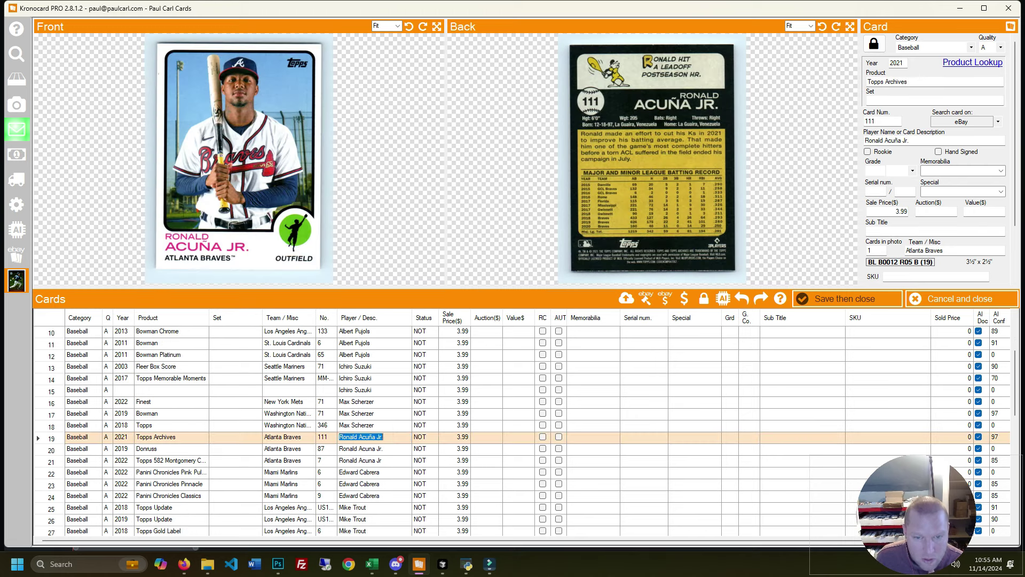
{"action": "left_click", "coordinate": [374, 437]}
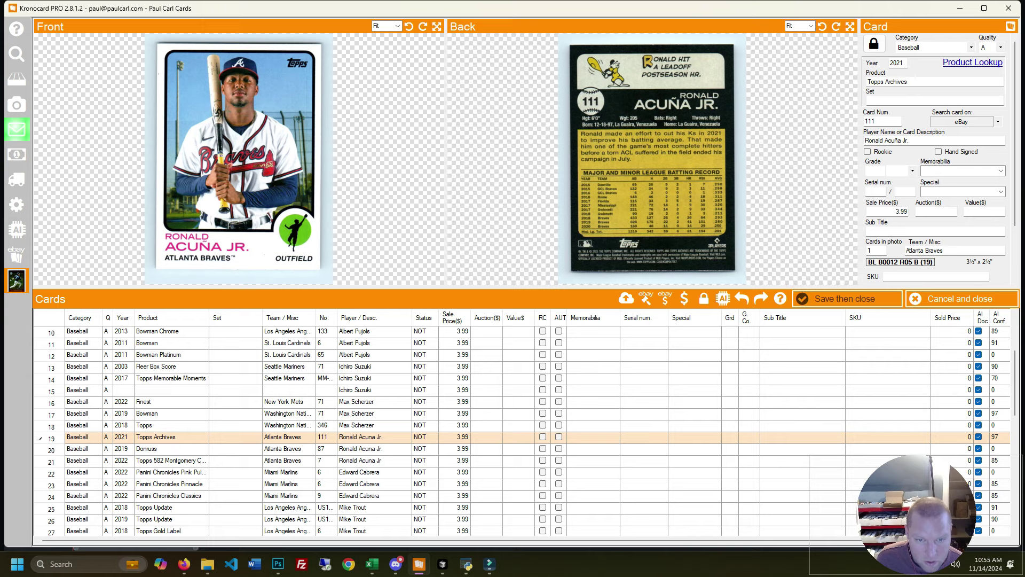
{"action": "left_click", "coordinate": [375, 449]}
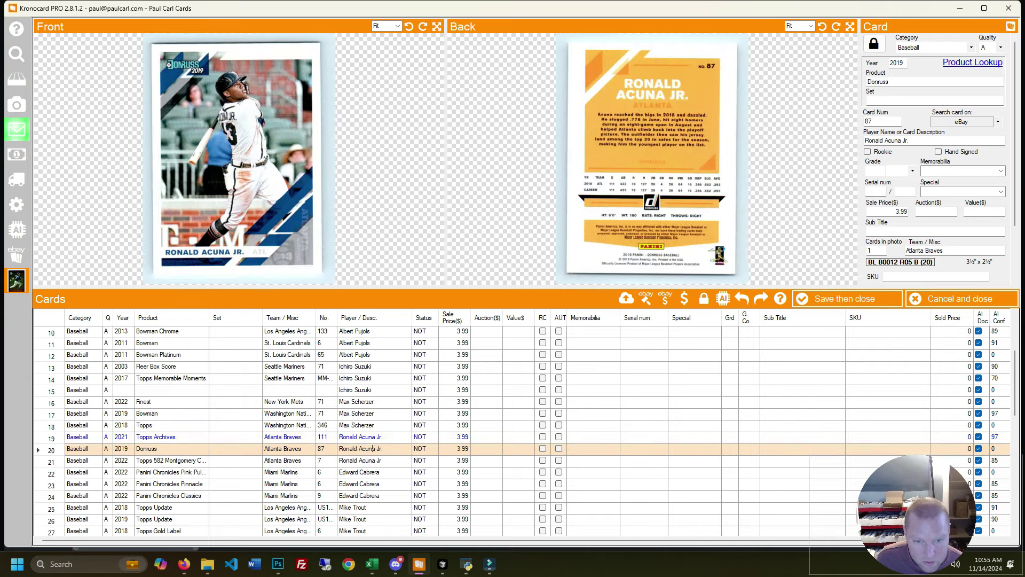
{"action": "key", "text": "Up"}
{"action": "key", "text": "Up"}
{"action": "key", "text": "Down"}
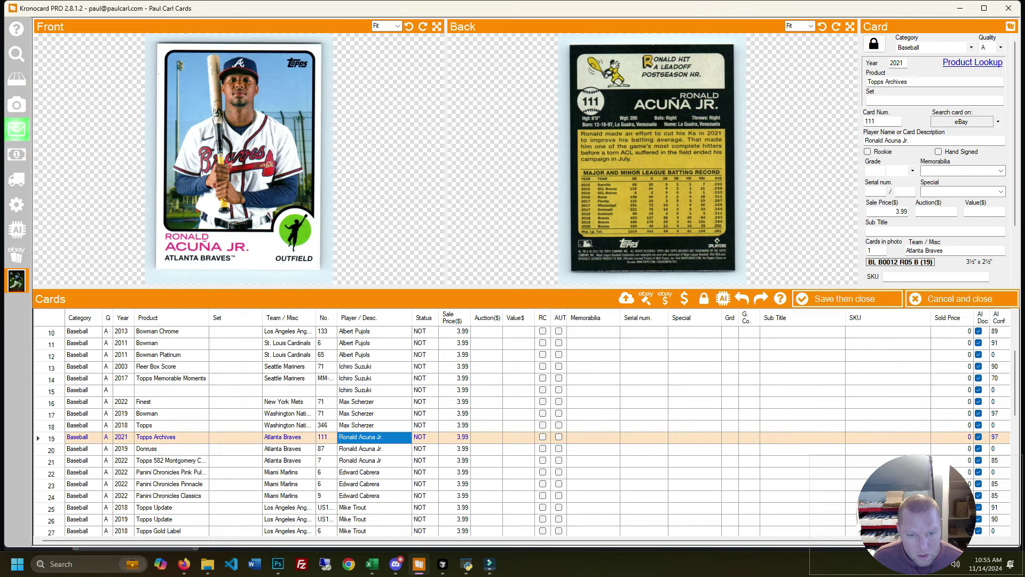
{"action": "key", "text": "Down"}
{"action": "key", "text": "Down"}
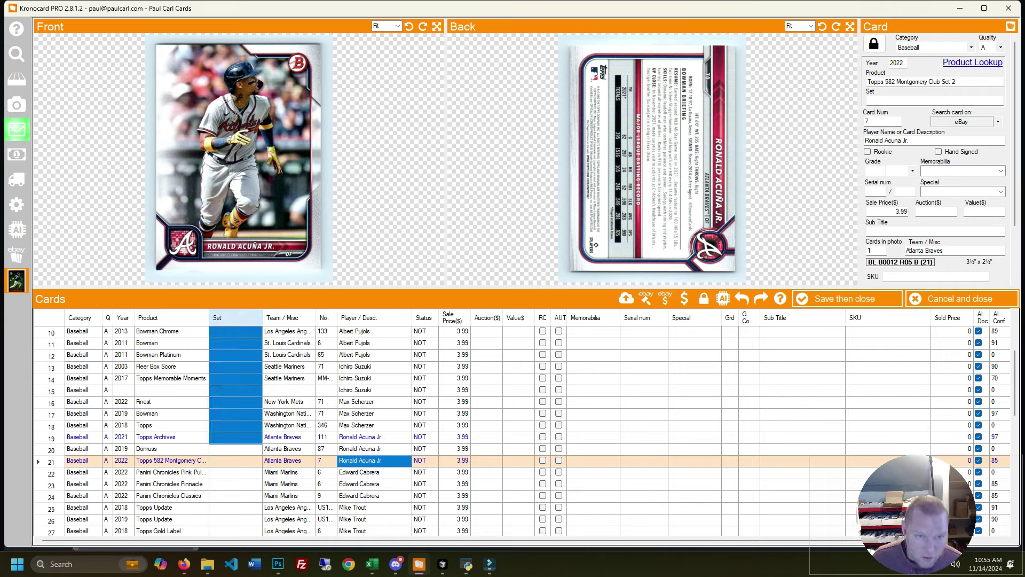
Step: Widen the Product column and change the player name to "Ronald Acuna Jr." on cards 38 and 39
{"action": "left_click_drag", "start_coordinate": [209, 318], "coordinate": [236, 318]}
{"action": "left_click", "coordinate": [401, 472]}
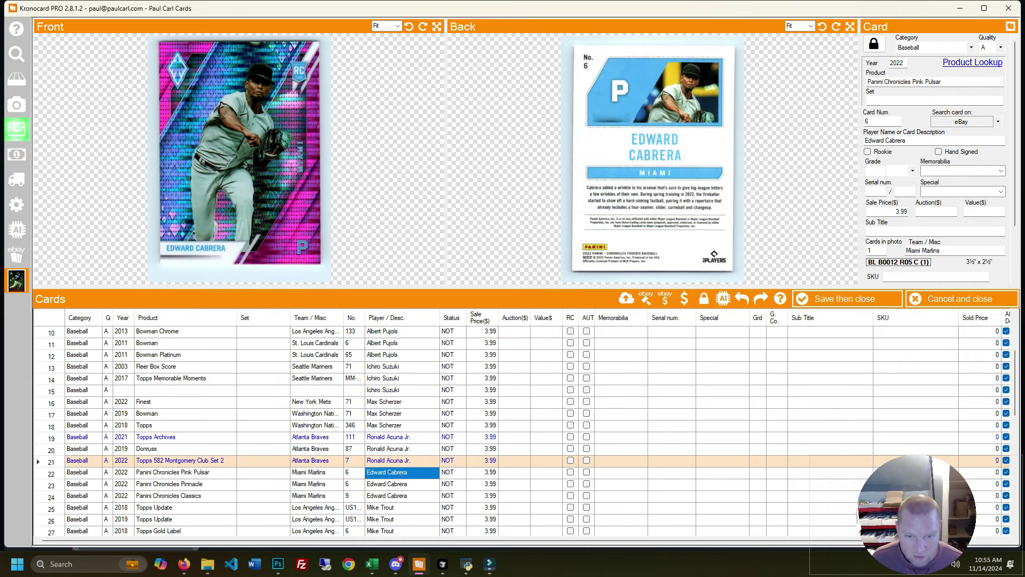
{"action": "scroll", "coordinate": [402, 473], "scroll_direction": "down", "scroll_amount": 3}
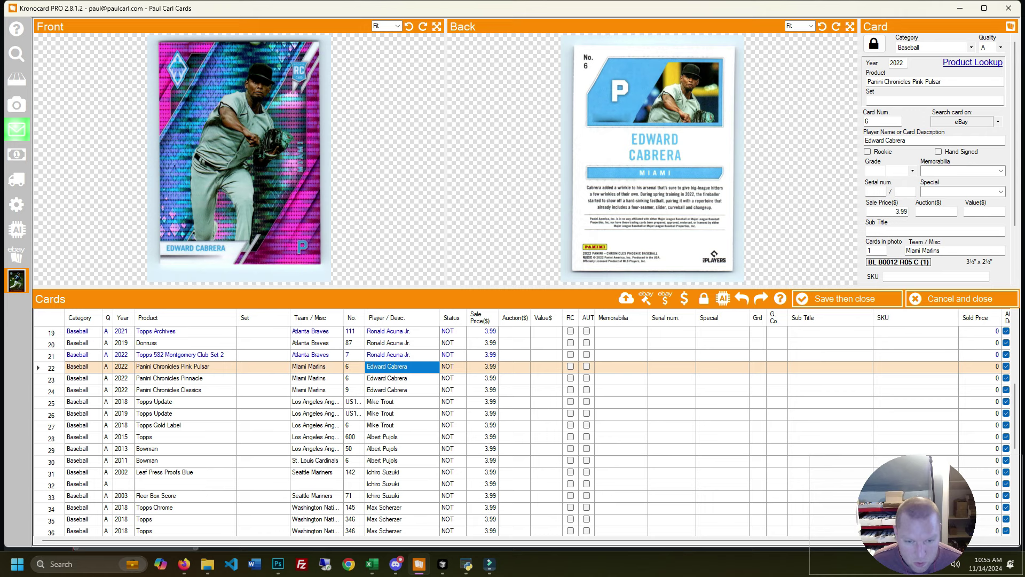
{"action": "scroll", "coordinate": [387, 472], "scroll_direction": "down", "scroll_amount": 3}
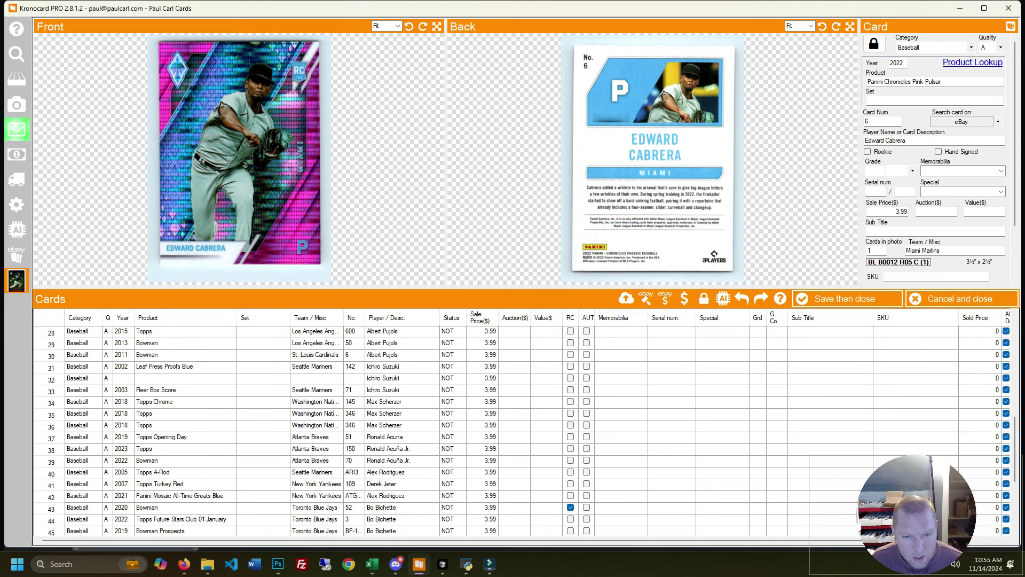
{"action": "left_click", "coordinate": [402, 461]}
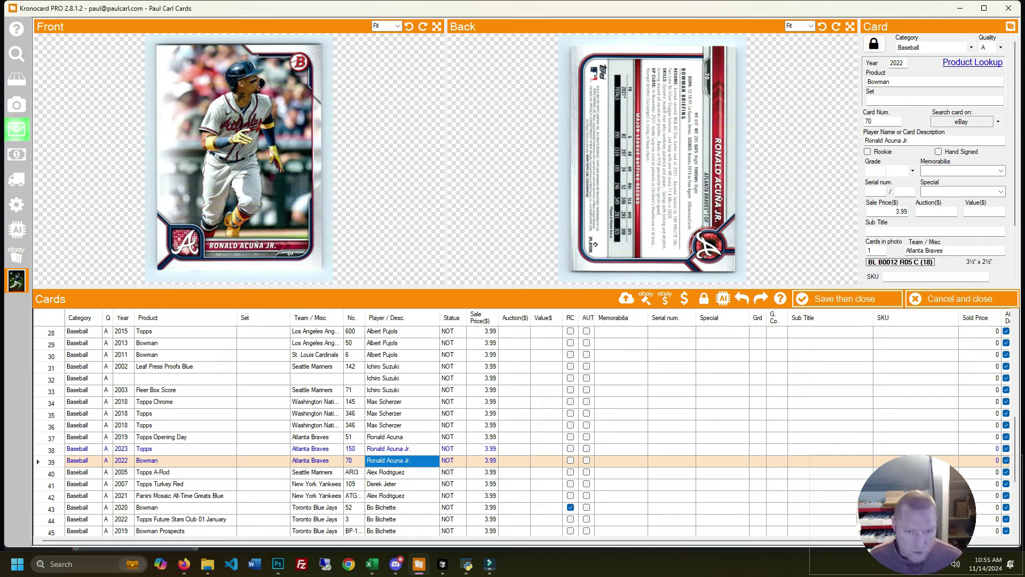
Step: Check the remaining player names through card 57, setting card 47 to Ichiro Suzuki and card 56 to "Ronald Acuna Jr."
{"action": "key", "text": "Down"}
{"action": "key", "text": "Down"}
{"action": "key", "text": "Down"}
{"action": "key", "text": "Down"}
{"action": "key", "text": "Down"}
{"action": "key", "text": "Down"}
{"action": "key", "text": "Down"}
{"action": "key", "text": "Down"}
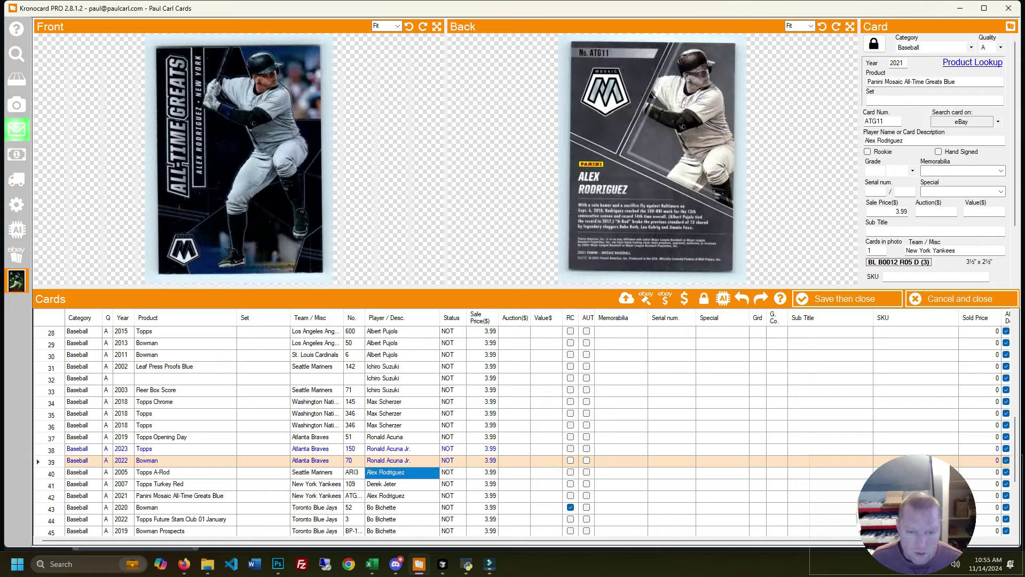
{"action": "key", "text": "Down"}
{"action": "key", "text": "Down"}
{"action": "key", "text": "Down"}
{"action": "key", "text": "Down"}
{"action": "key", "text": "Down"}
{"action": "key", "text": "Down"}
{"action": "key", "text": "Down"}
{"action": "key", "text": "Down"}
{"action": "key", "text": "Down"}
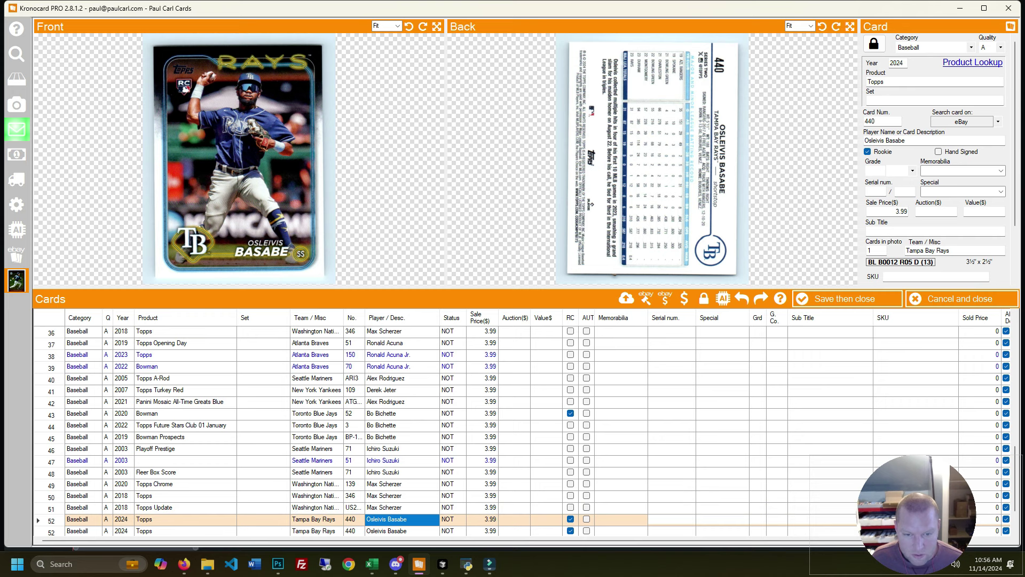
{"action": "key", "text": "Up"}
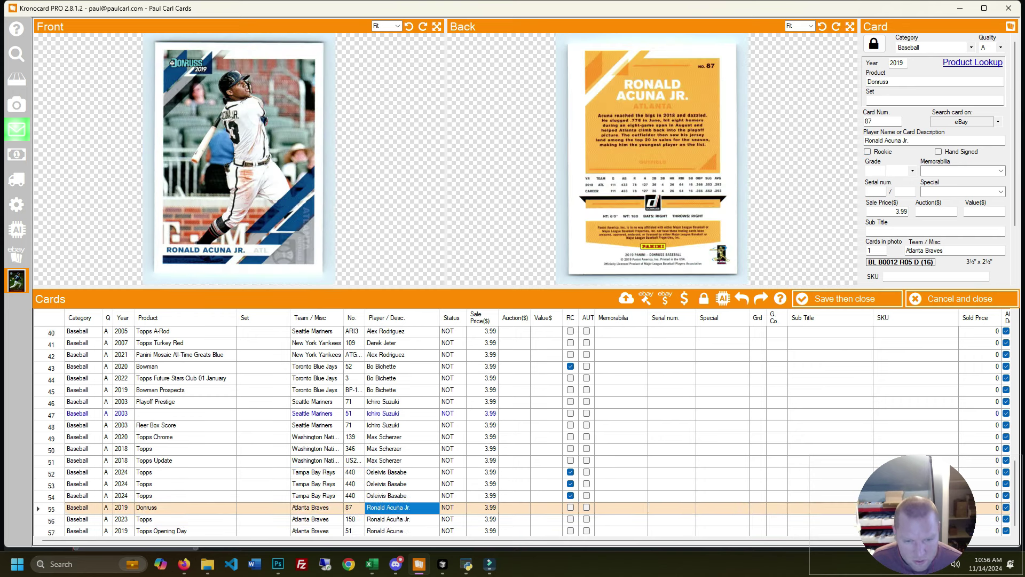
{"action": "key", "text": "Down"}
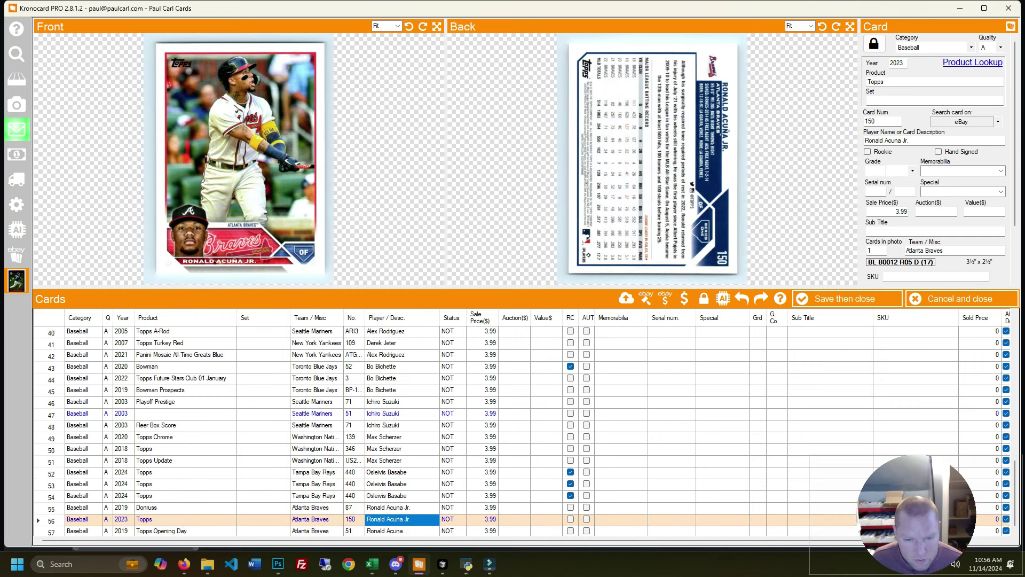
{"action": "key", "text": "Down"}
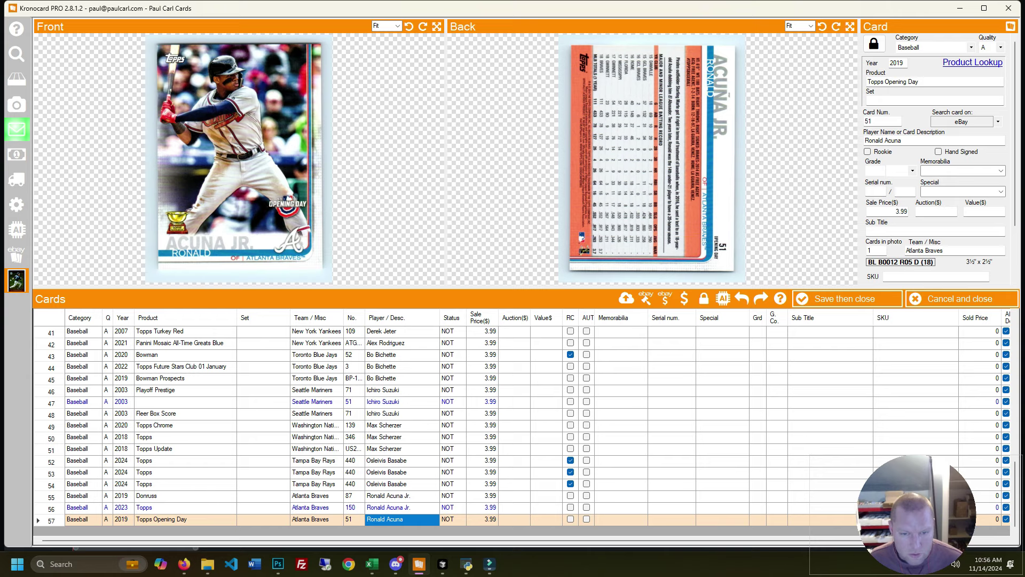
{"action": "left_click", "coordinate": [452, 460]}
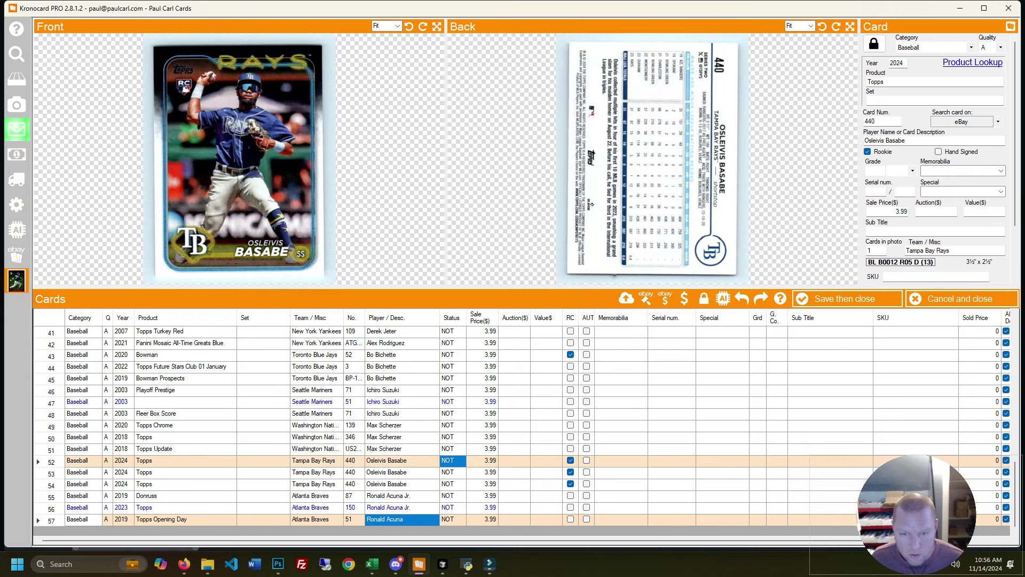
Step: Clear the sale prices of the second and third cards in the Bo Bichette and following Ichiro Suzuki groups, rows 44, 45, 47 and 48
{"action": "left_click", "coordinate": [514, 354]}
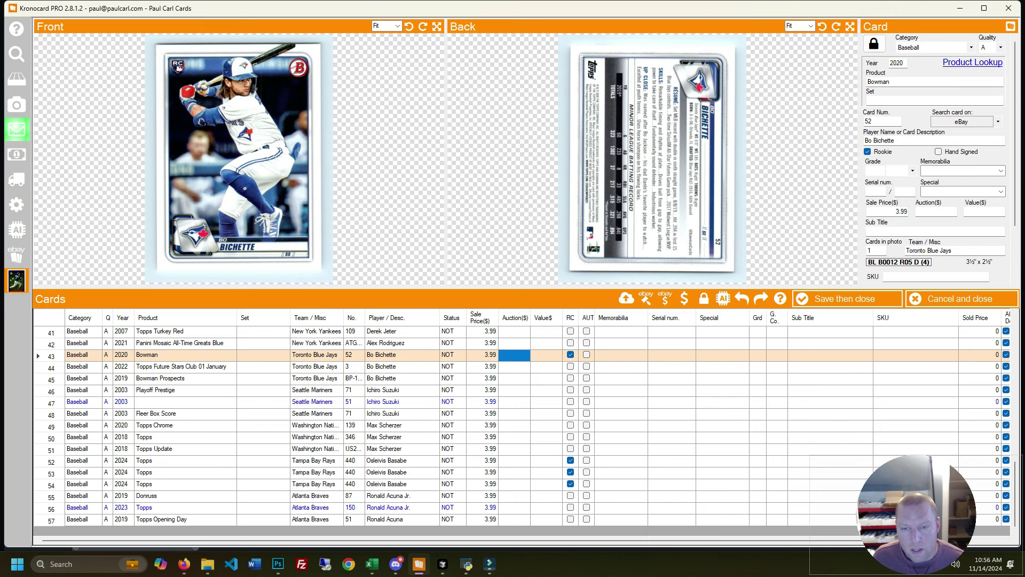
{"action": "left_click", "coordinate": [481, 367]}
{"action": "left_click", "coordinate": [482, 378]}
{"action": "left_click", "coordinate": [482, 317]}
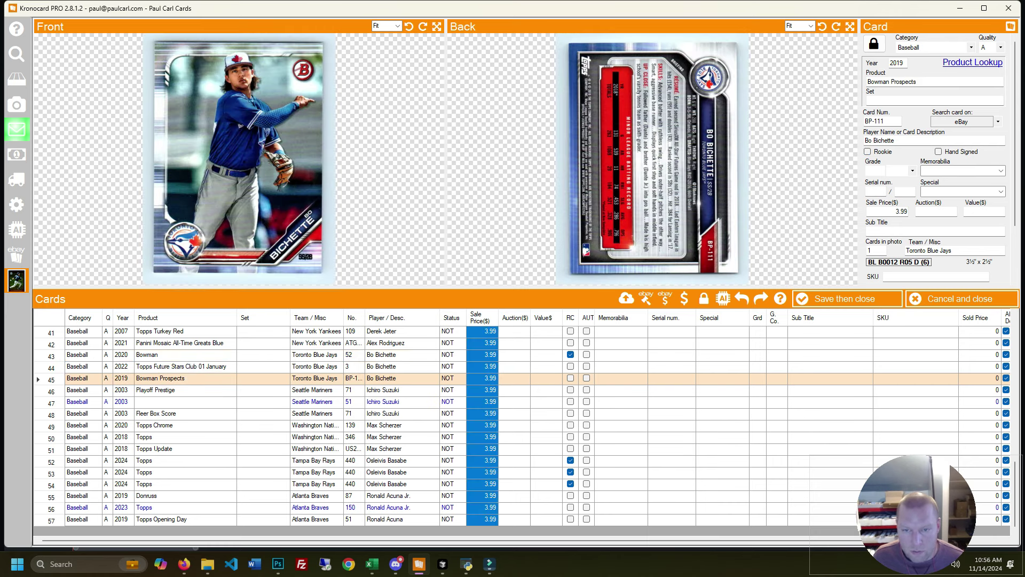
{"action": "left_click", "coordinate": [482, 390]}
{"action": "left_click", "coordinate": [481, 401]}
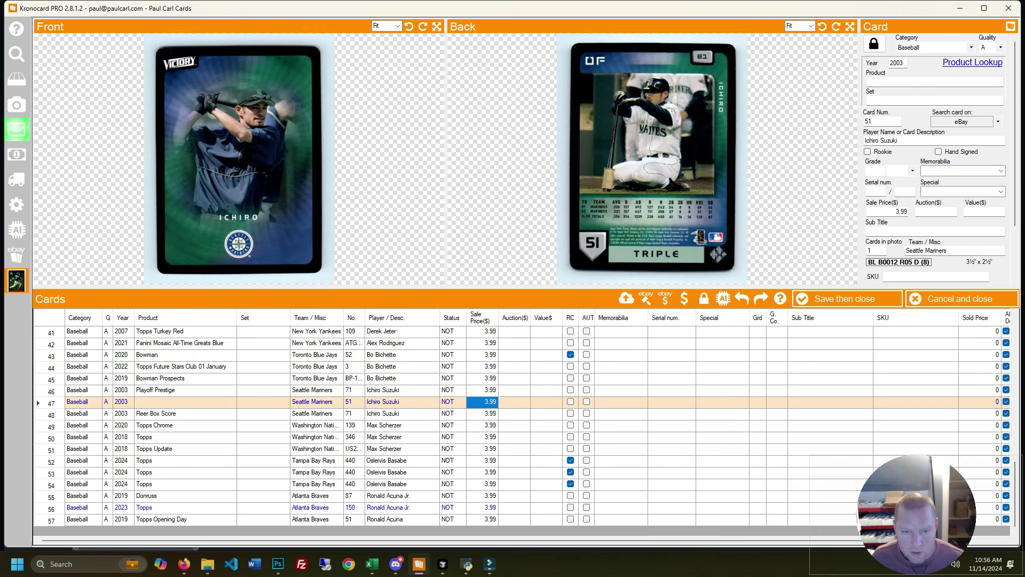
{"action": "left_click", "coordinate": [482, 366]}
{"action": "key", "text": "Delete"}
{"action": "left_click", "coordinate": [482, 378]}
{"action": "key", "text": "Delete"}
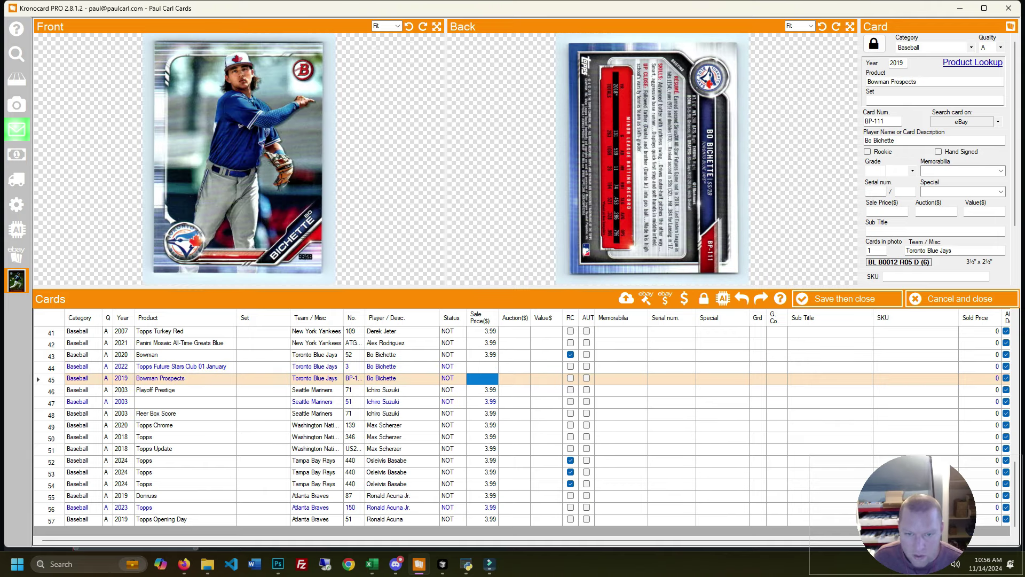
{"action": "left_click", "coordinate": [482, 402]}
{"action": "left_click", "coordinate": [482, 413]}
{"action": "key", "text": "Delete"}
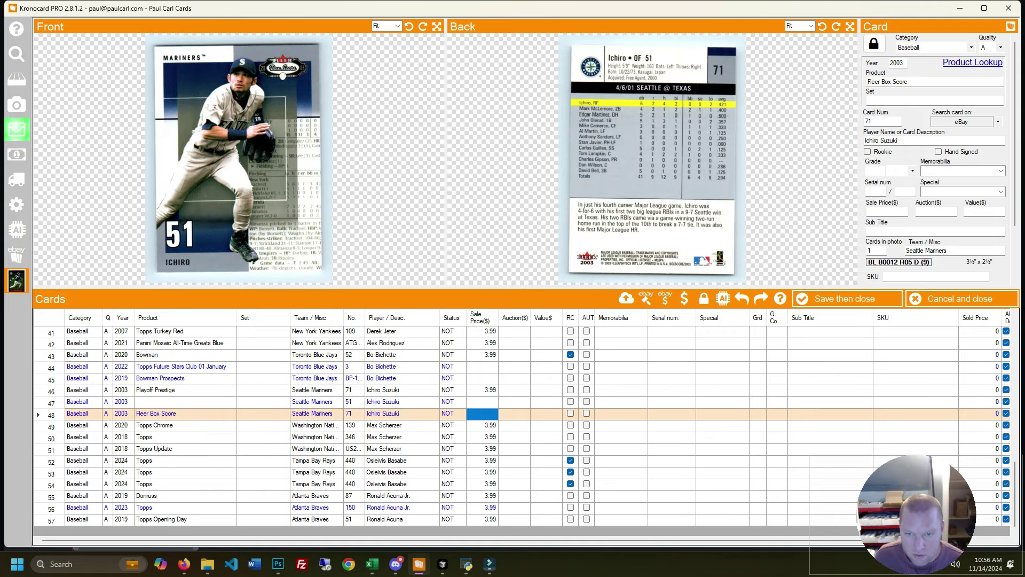
Step: Set the sale price of the first card, the 2005 Topps A-Rod, to 3.00
{"action": "scroll", "coordinate": [482, 413], "scroll_direction": "up", "scroll_amount": 7}
{"action": "scroll", "coordinate": [570, 414], "scroll_direction": "up", "scroll_amount": 6}
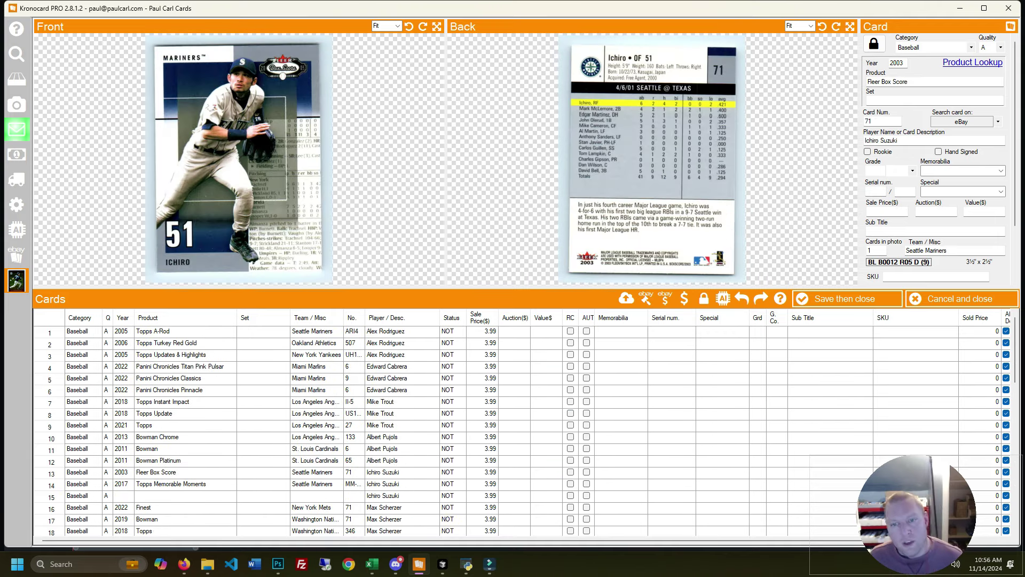
{"action": "left_click", "coordinate": [482, 331]}
{"action": "type", "text": "3"}
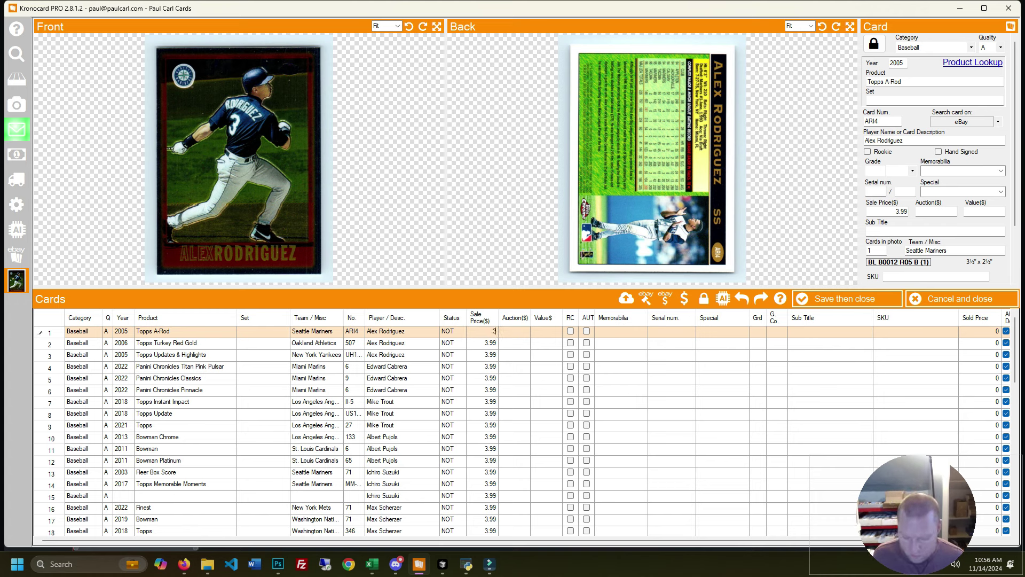
{"action": "left_click", "coordinate": [483, 317]}
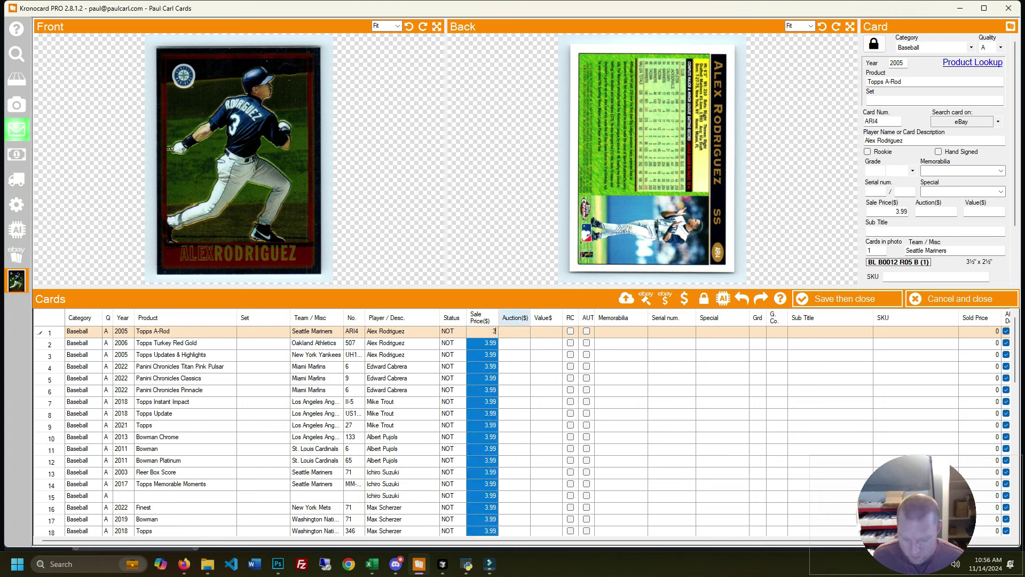
{"action": "key", "text": "Return"}
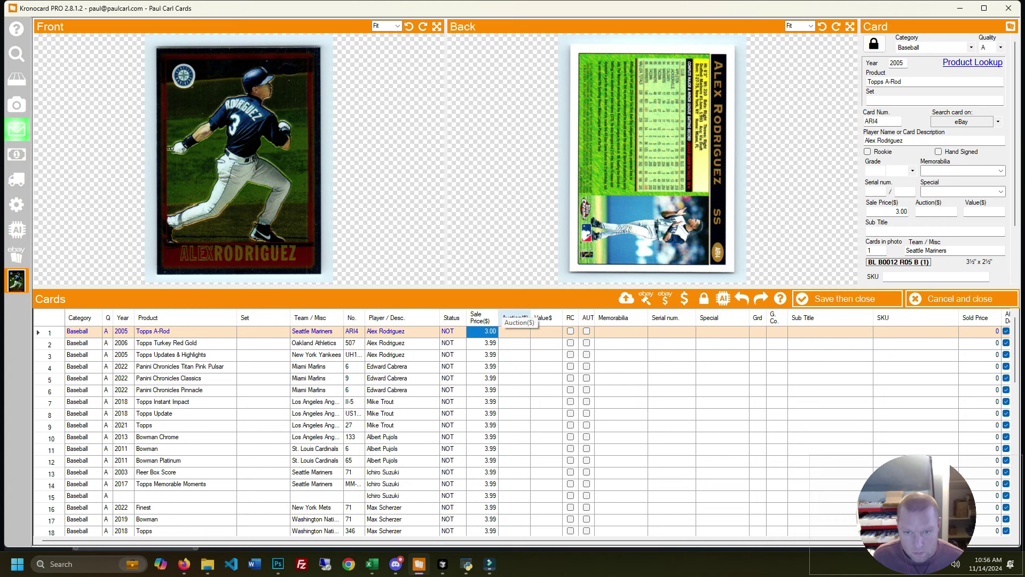
Step: Clear the sale prices of all cards in the batch
{"action": "left_click", "coordinate": [483, 318]}
{"action": "key", "text": "ctrl+c"}
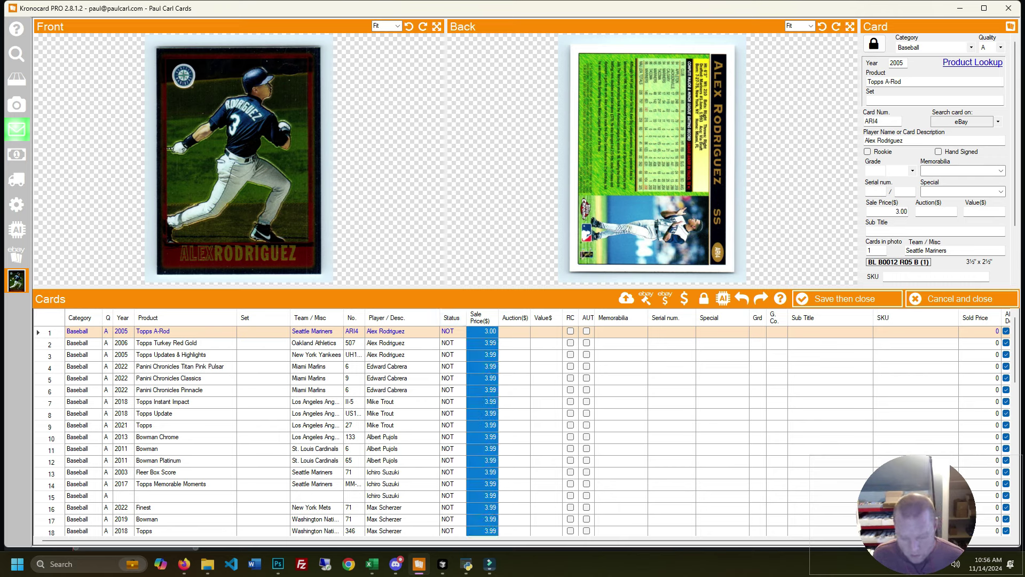
{"action": "key", "text": "Delete"}
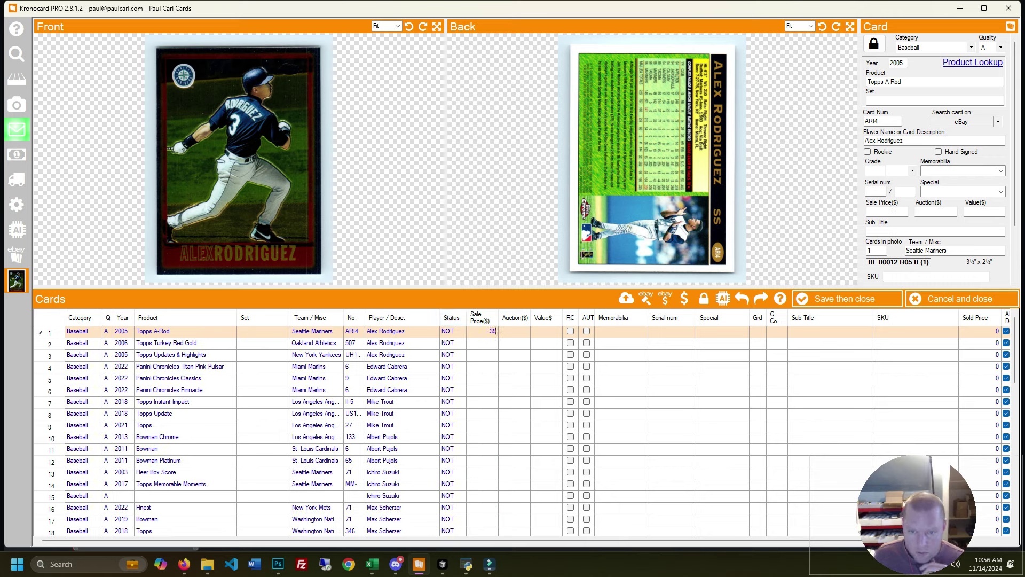
Step: Set the first card's sale price to 3.99 and fill the entire Sale Price column with that value
{"action": "type", "text": "35"}
{"action": "key", "text": "BackSpace"}
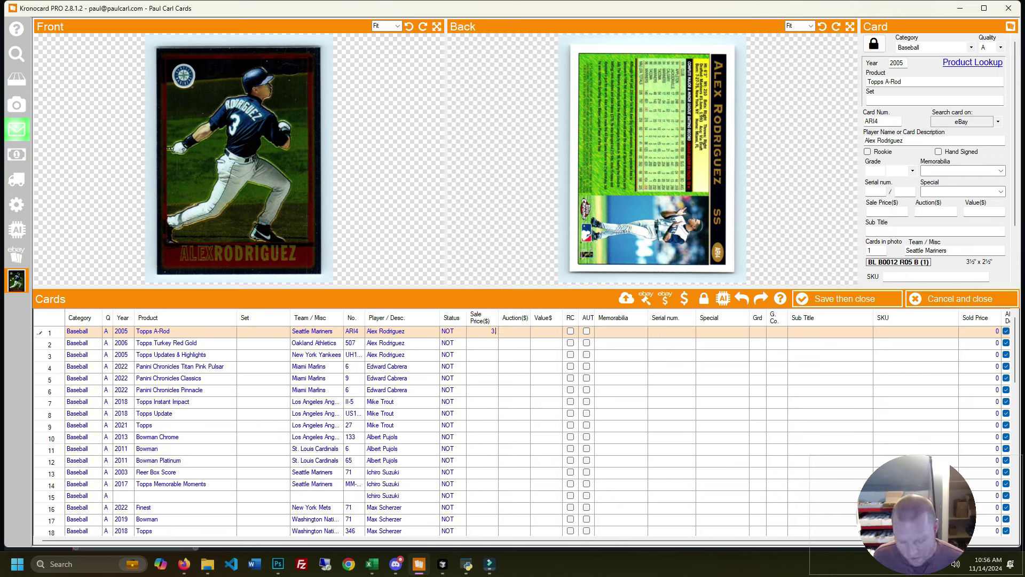
{"action": "type", "text": ".95"}
{"action": "key", "text": "Return"}
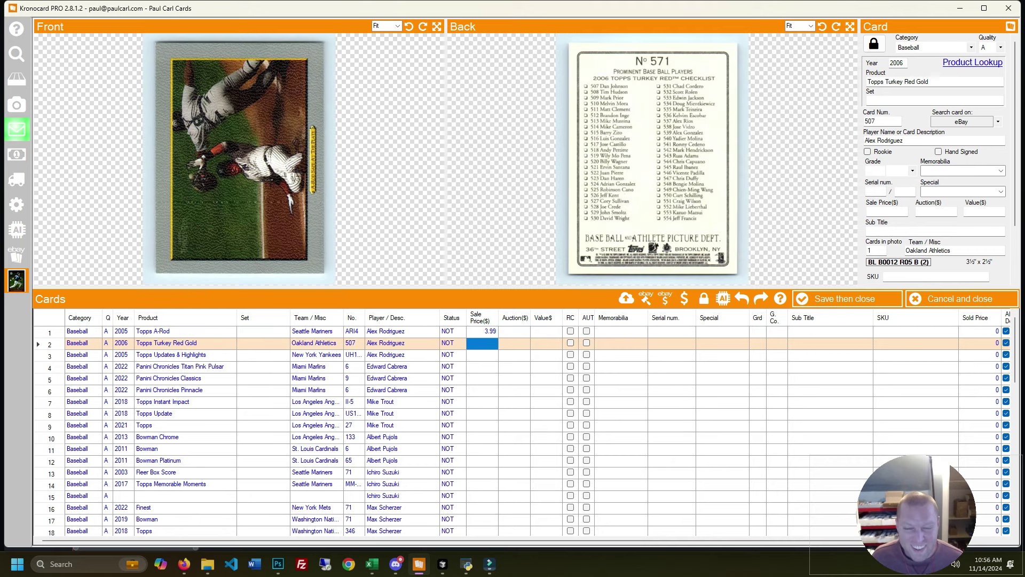
{"action": "left_click", "coordinate": [483, 331]}
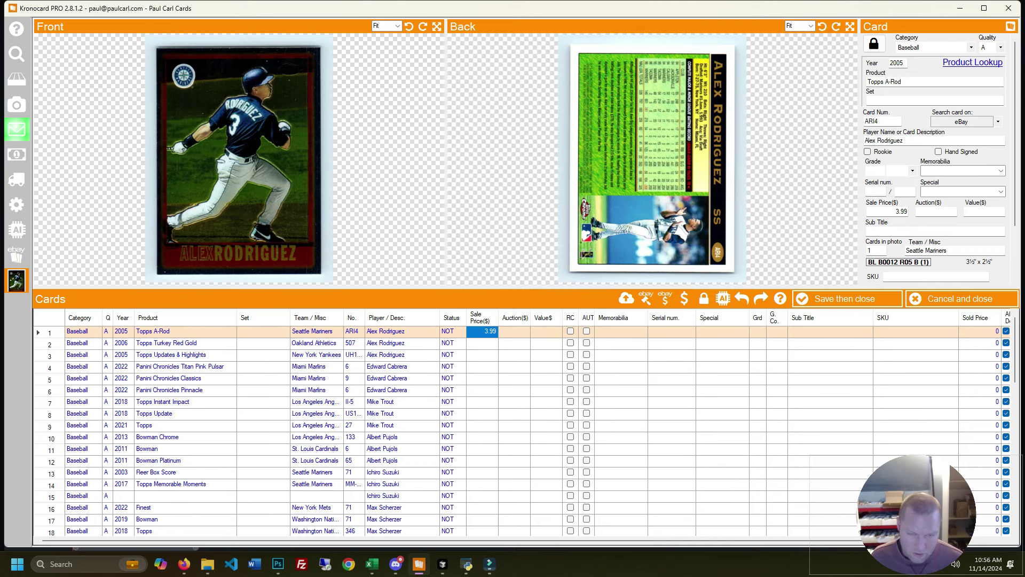
{"action": "left_click", "coordinate": [482, 317]}
{"action": "key", "text": "ctrl+v"}
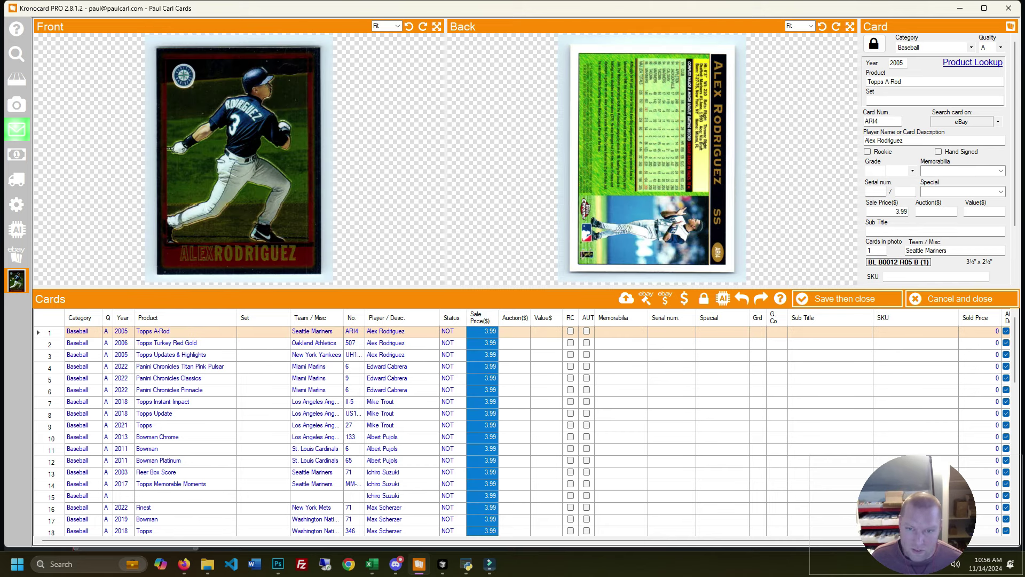
Step: Empty the entire Sale Price column for the batch
{"action": "left_click", "coordinate": [482, 331]}
{"action": "left_click", "coordinate": [482, 318]}
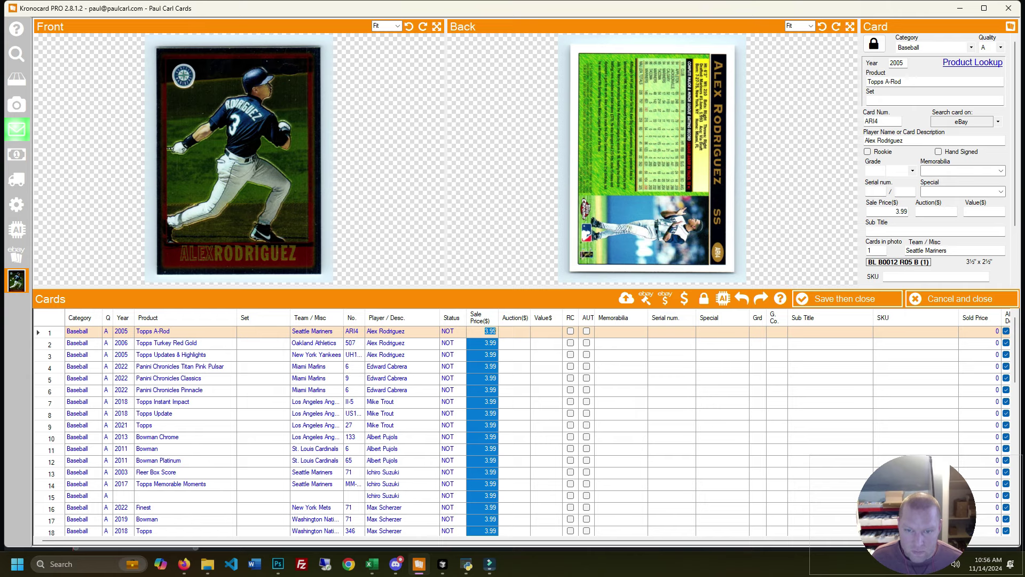
{"action": "left_click", "coordinate": [483, 355]}
{"action": "left_click", "coordinate": [482, 318]}
{"action": "key", "text": "Delete"}
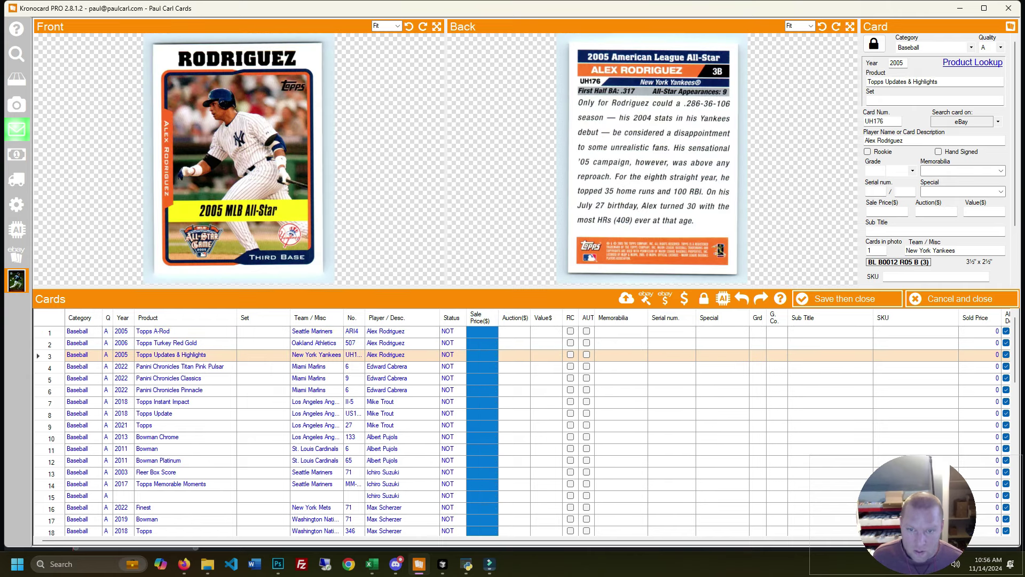
Step: Set the first card's sale price to 3.70
{"action": "left_click", "coordinate": [482, 332]}
{"action": "type", "text": "3.70"}
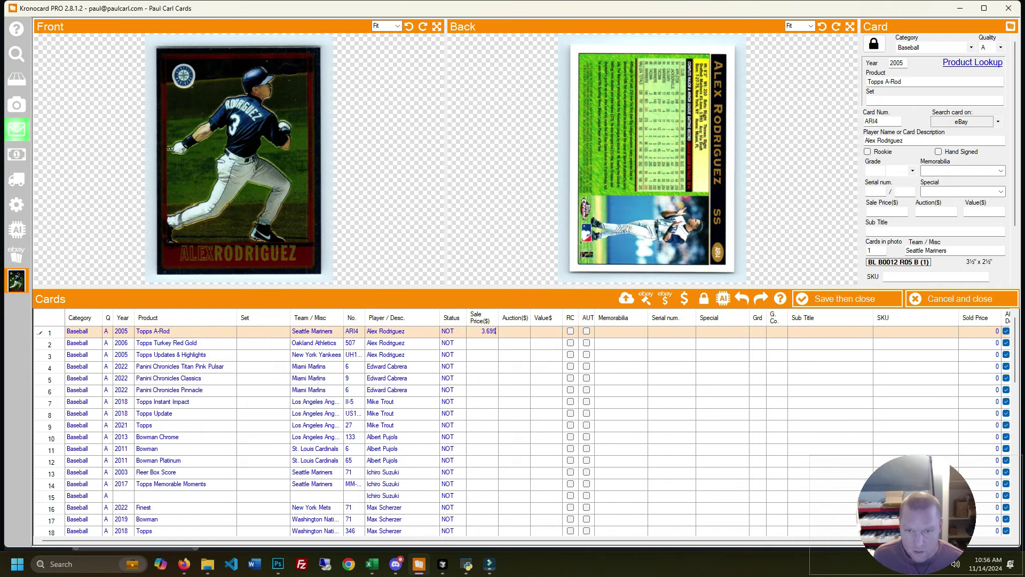
{"action": "key", "text": "Return"}
Step: Set the first card's sale price to 3.99 and fill the entire Sale Price column with that value
{"action": "key", "text": "Up"}
{"action": "type", "text": "3.99"}
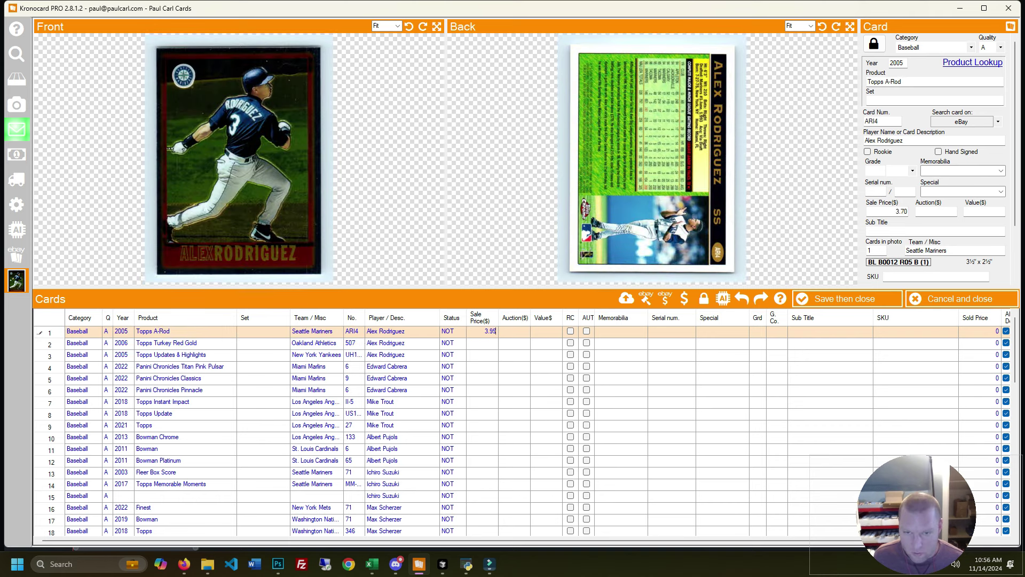
{"action": "key", "text": "Return"}
{"action": "left_click", "coordinate": [480, 317]}
{"action": "right_click", "coordinate": [472, 318]}
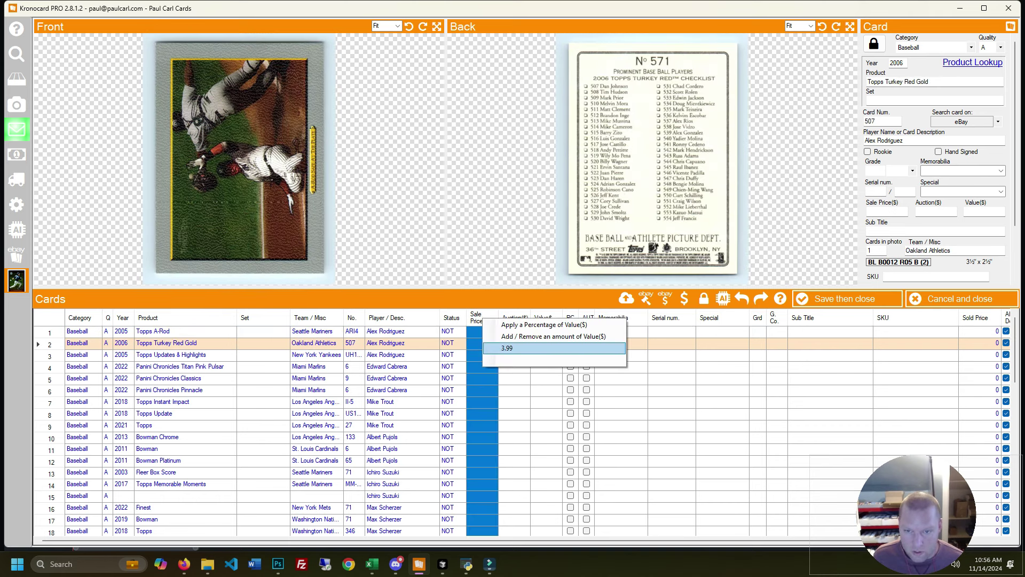
{"action": "left_click", "coordinate": [513, 336]}
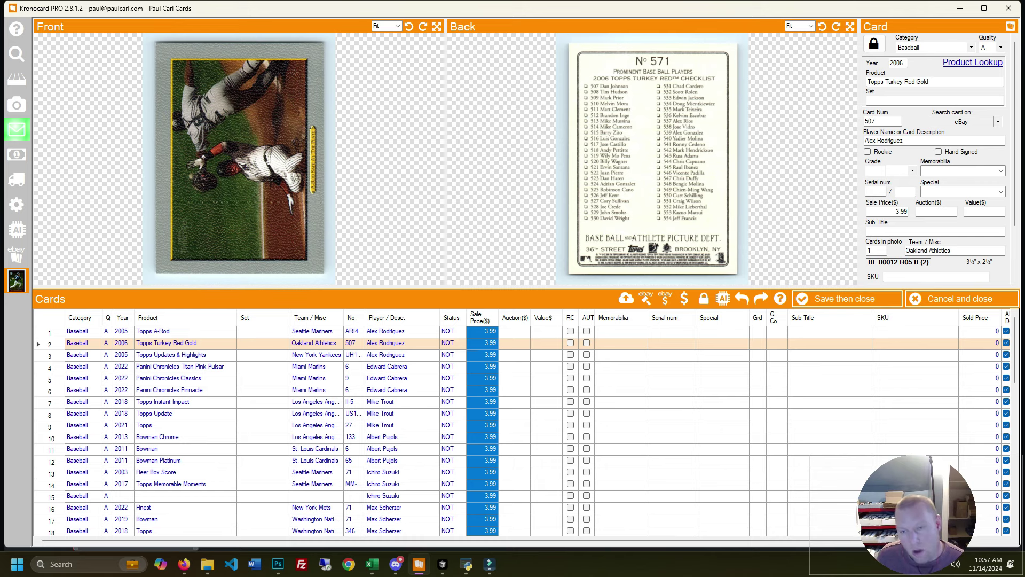
Step: Enter PCC as the first card's SKU and fill the entire SKU column of the batch with it
{"action": "left_click", "coordinate": [915, 332]}
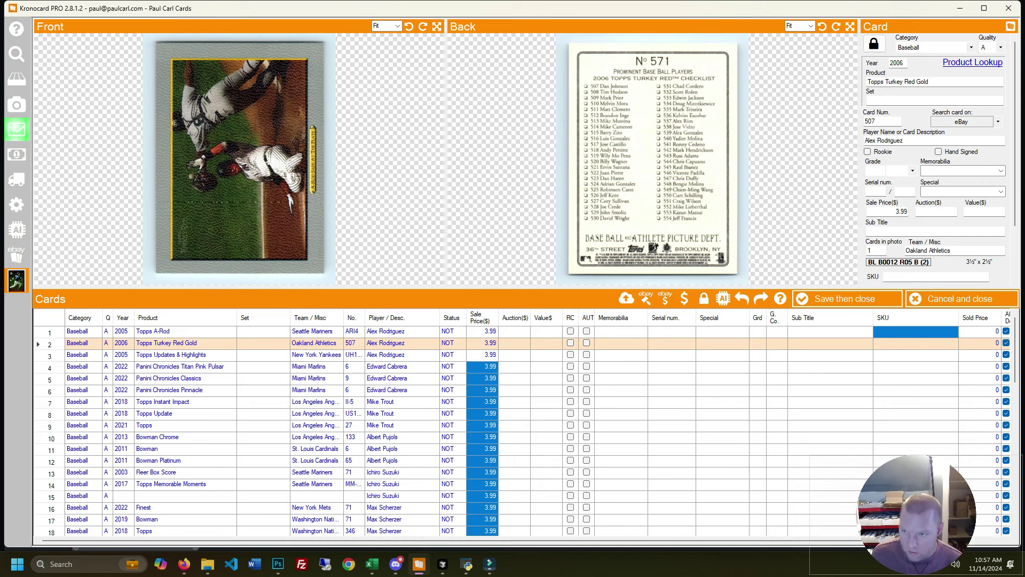
{"action": "type", "text": "PCC"}
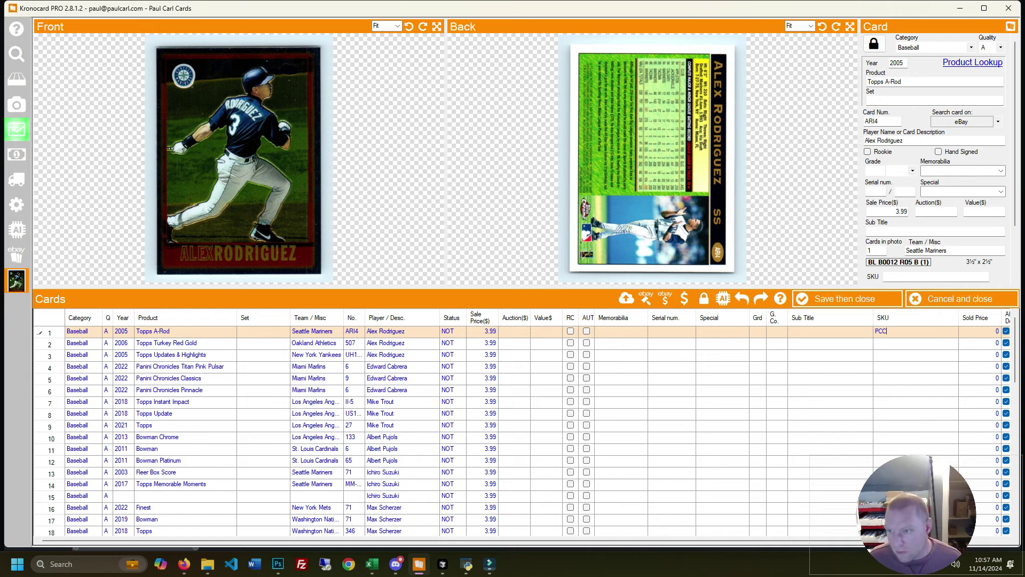
{"action": "key", "text": "Return"}
{"action": "left_click", "coordinate": [915, 317]}
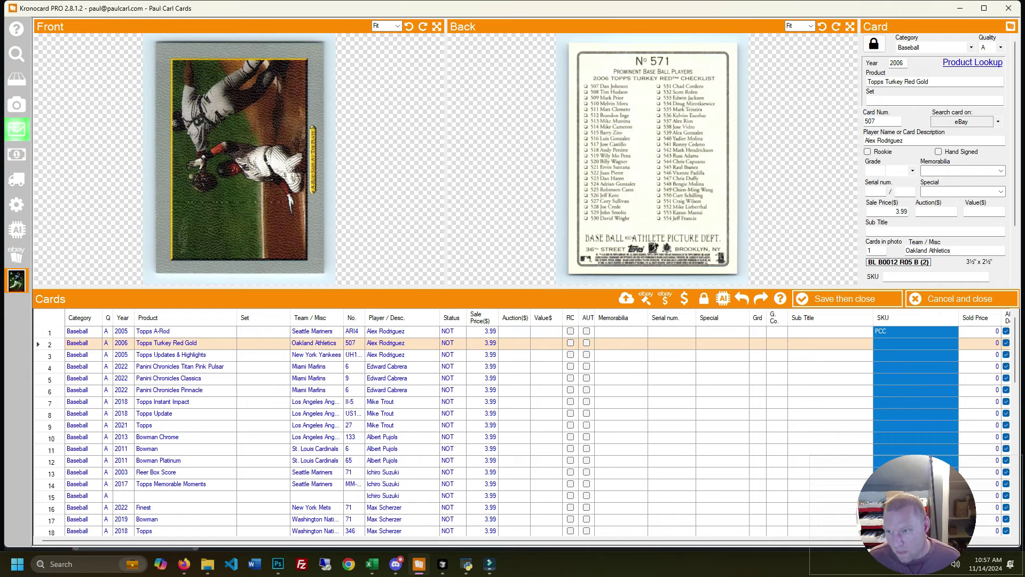
{"action": "left_click", "coordinate": [915, 331]}
{"action": "left_click", "coordinate": [915, 317]}
{"action": "key", "text": "ctrl+v"}
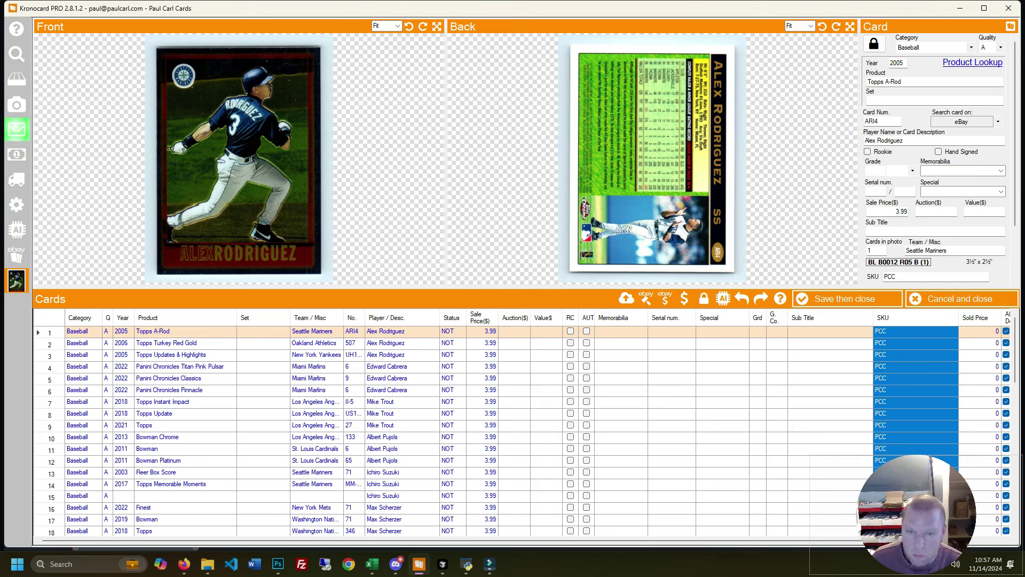
Step: Rotate the back image of the 2021 Topps Mike Trout card a quarter turn counterclockwise and return it to its original orientation
{"action": "left_click", "coordinate": [402, 331]}
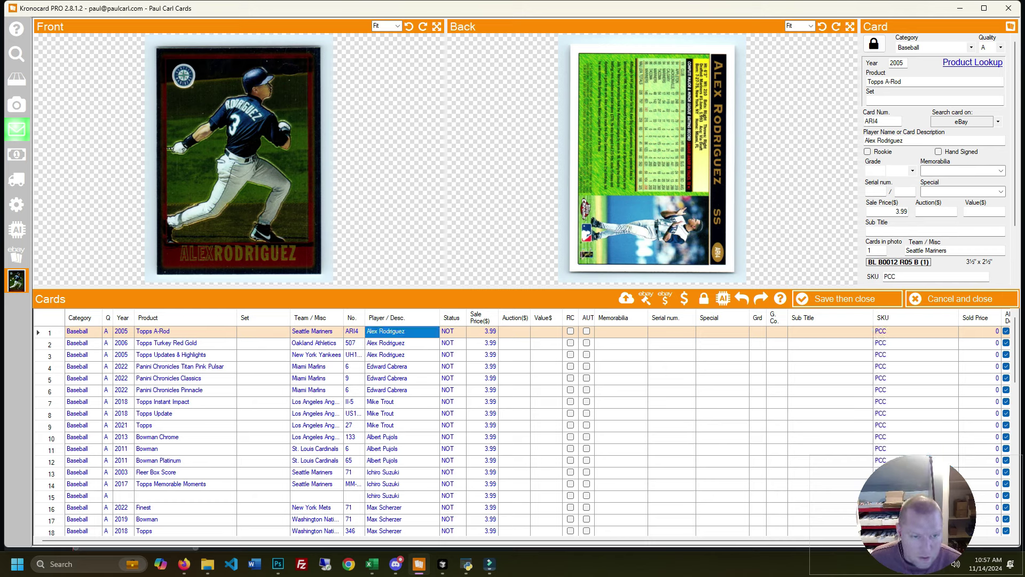
{"action": "left_click", "coordinate": [401, 425]}
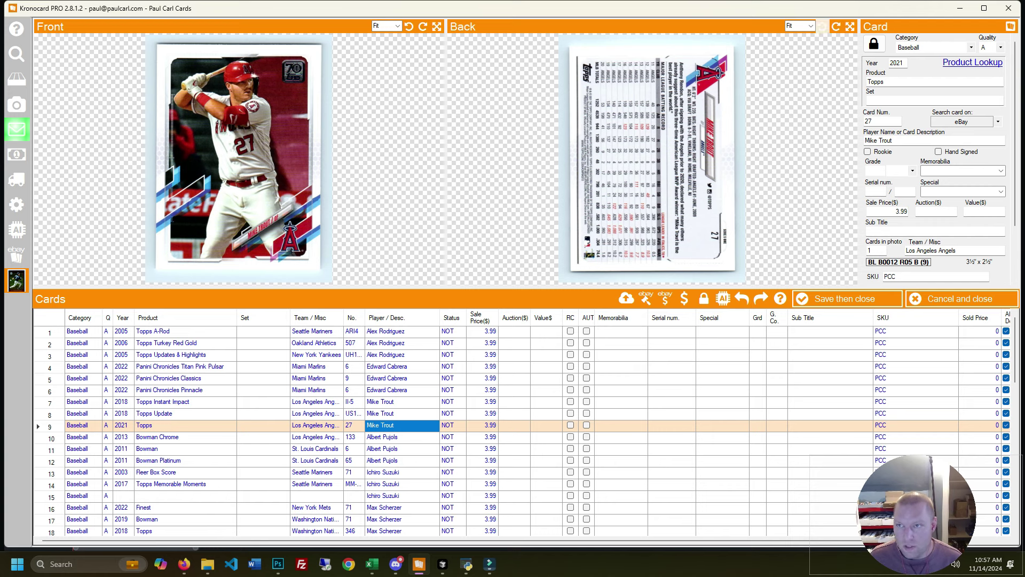
{"action": "left_click", "coordinate": [822, 27]}
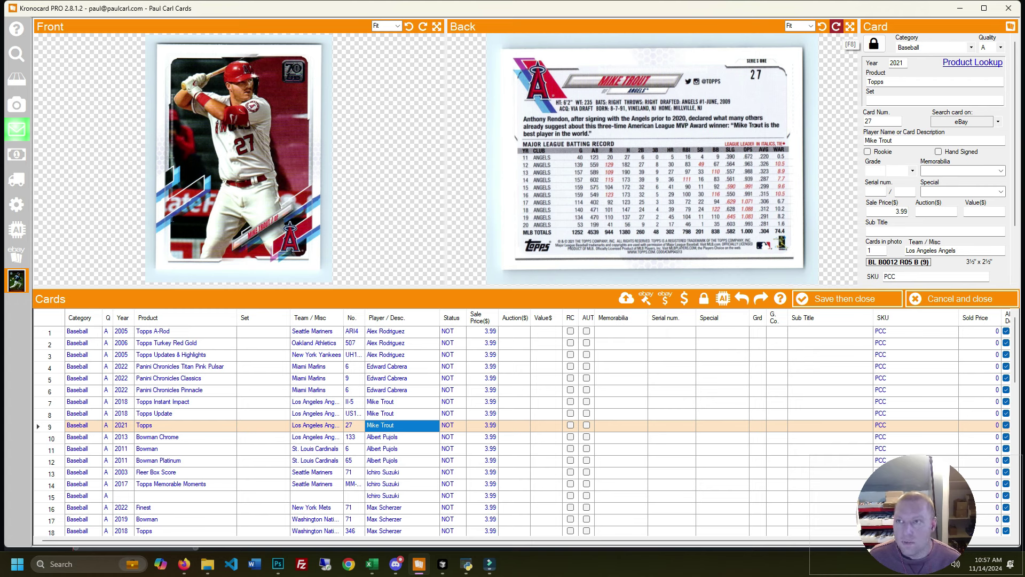
{"action": "left_click", "coordinate": [836, 26]}
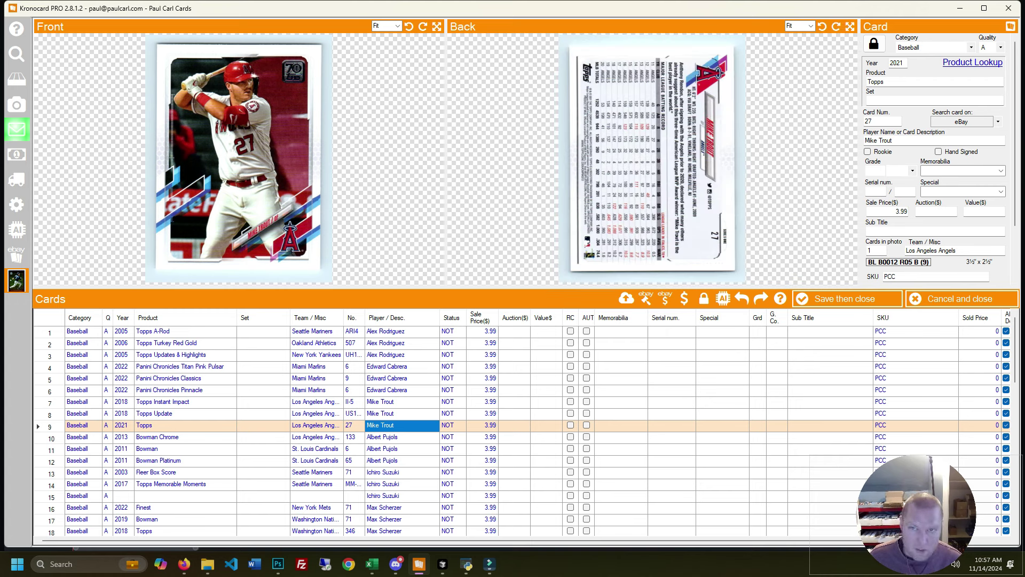
Step: Rotate the front image of the 2021 Topps Mike Trout card sideways and back upright several times
{"action": "left_click", "coordinate": [409, 27]}
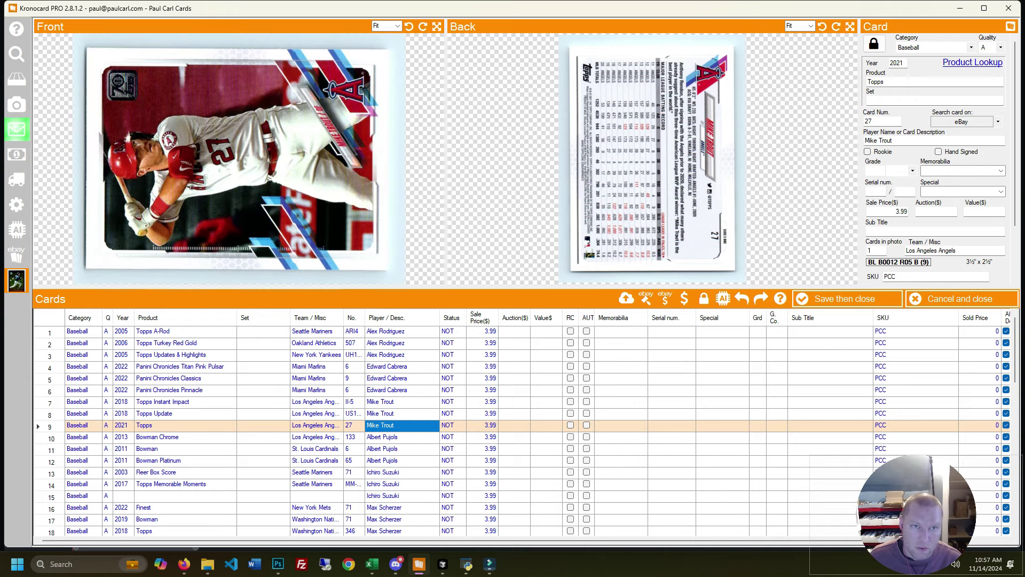
{"action": "left_click", "coordinate": [423, 26]}
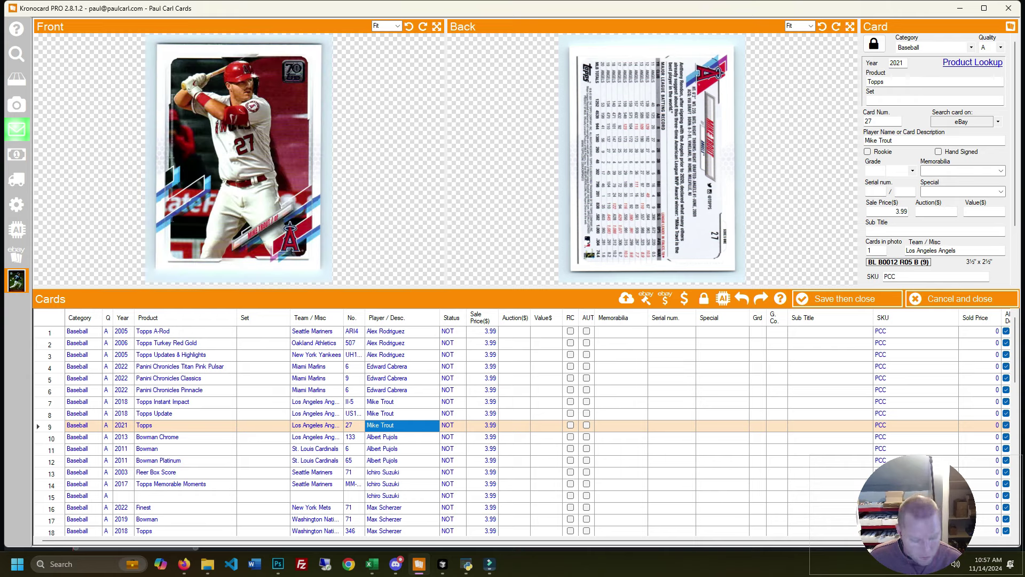
{"action": "left_click", "coordinate": [409, 26]}
{"action": "left_click", "coordinate": [423, 26]}
{"action": "left_click", "coordinate": [409, 27]}
{"action": "left_click", "coordinate": [423, 26]}
{"action": "left_click", "coordinate": [409, 26]}
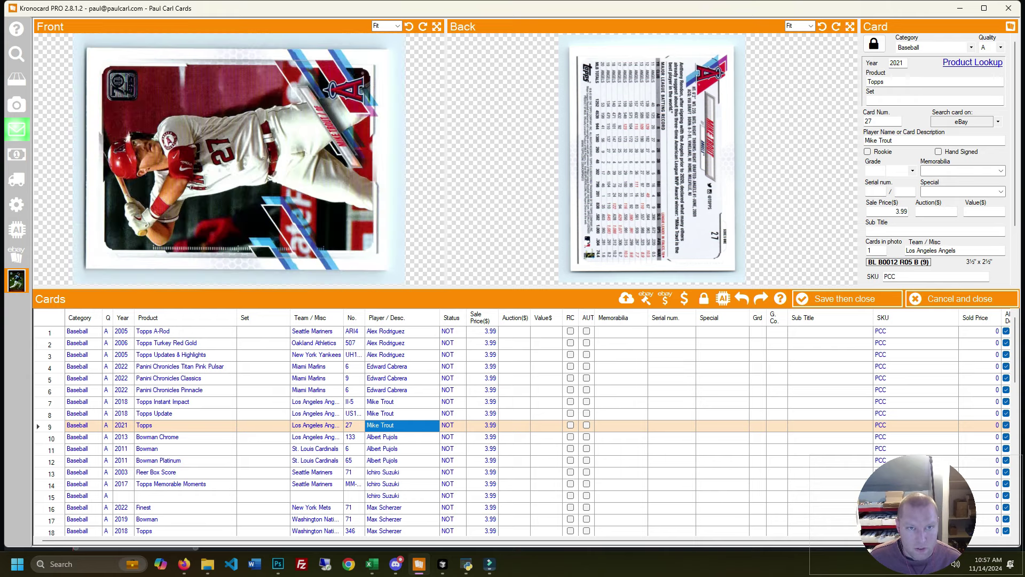
{"action": "left_click", "coordinate": [423, 27]}
{"action": "left_click", "coordinate": [409, 26]}
{"action": "left_click", "coordinate": [423, 26]}
{"action": "left_click", "coordinate": [410, 26]}
{"action": "left_click", "coordinate": [423, 26]}
{"action": "left_click", "coordinate": [409, 26]}
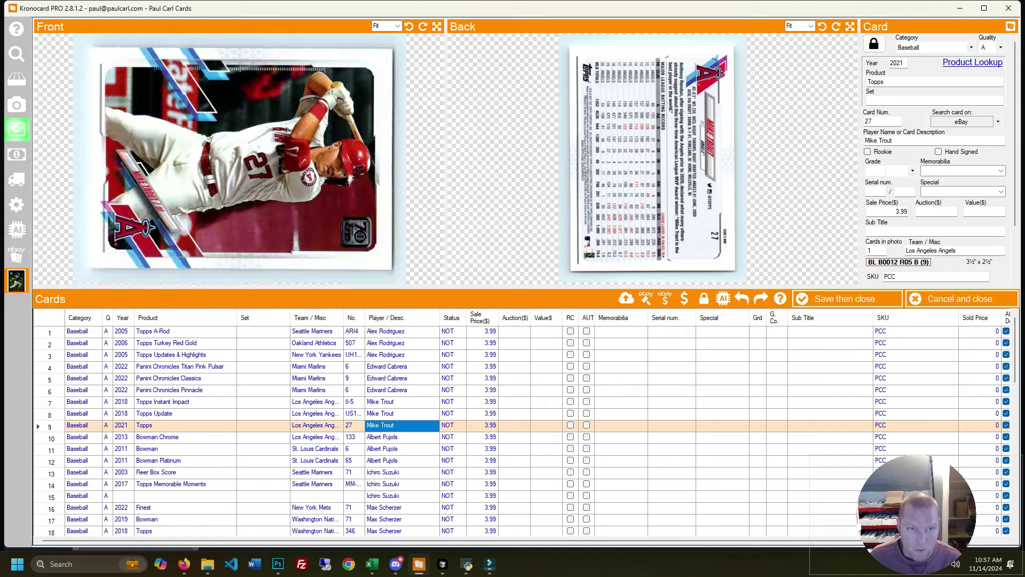
{"action": "left_click", "coordinate": [423, 26]}
Step: Try further quarter-turn rotations on the Mike Trout card's images, then restore the back image's original orientation
{"action": "key", "text": "ctrl+Left"}
{"action": "key", "text": "ctrl+Right"}
{"action": "key", "text": "ctrl+Right"}
{"action": "key", "text": "ctrl+Right"}
{"action": "key", "text": "ctrl+Right"}
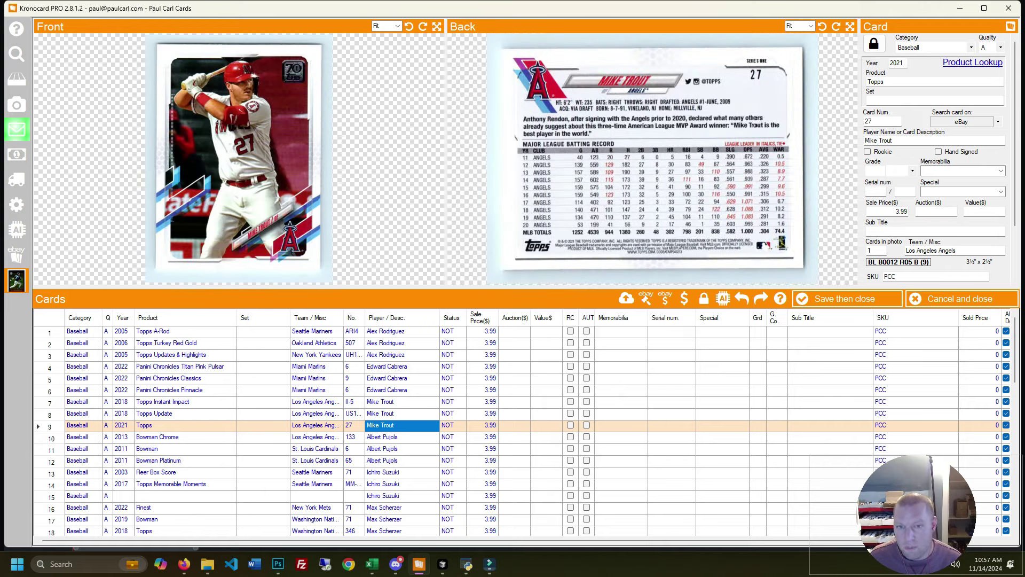
{"action": "left_click", "coordinate": [837, 26]}
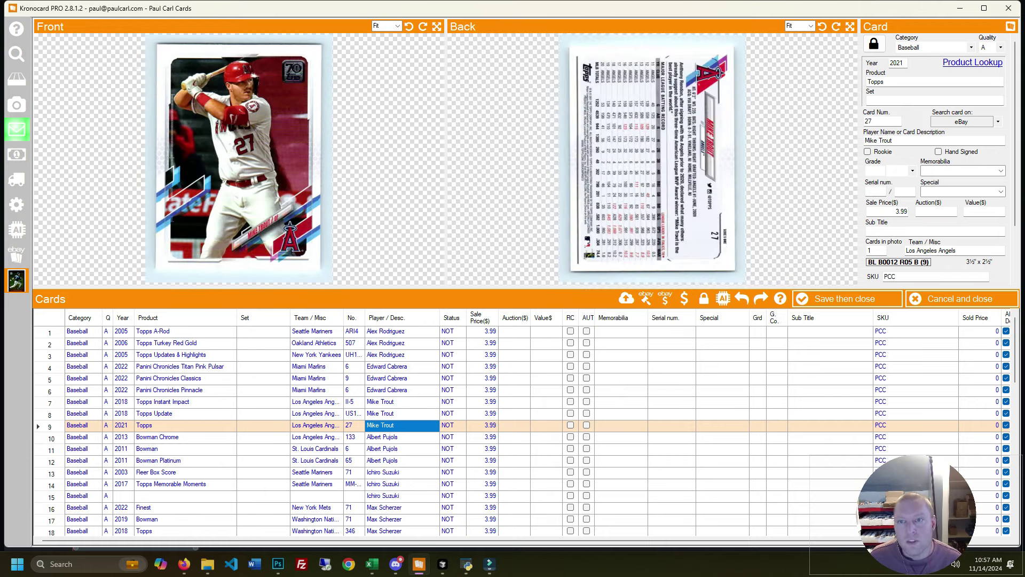
Step: Step through the Mike Trout cards and open the player names in rows 9 and 8 for editing
{"action": "key", "text": "Up"}
{"action": "key", "text": "Up"}
{"action": "key", "text": "Down"}
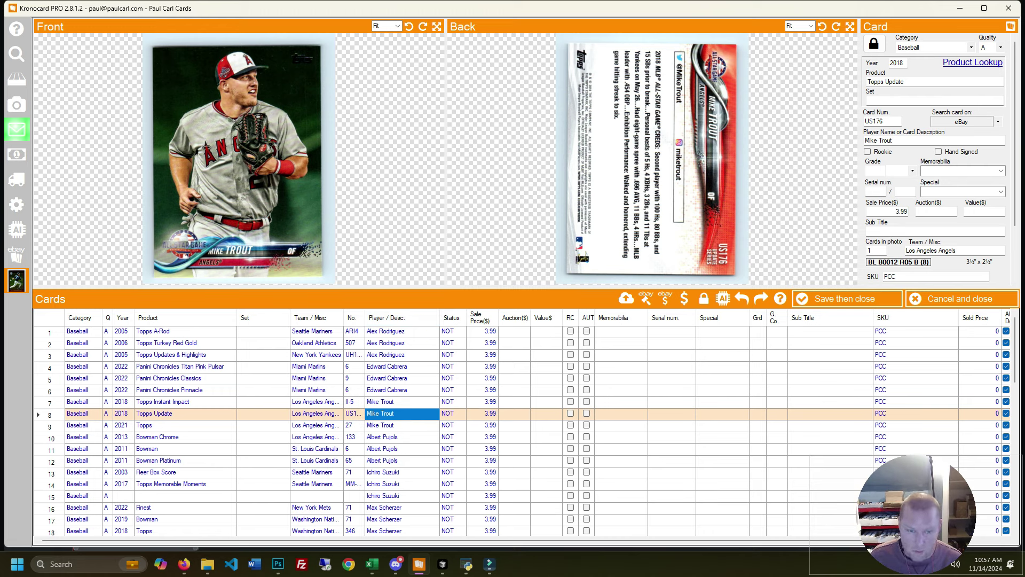
{"action": "key", "text": "Down"}
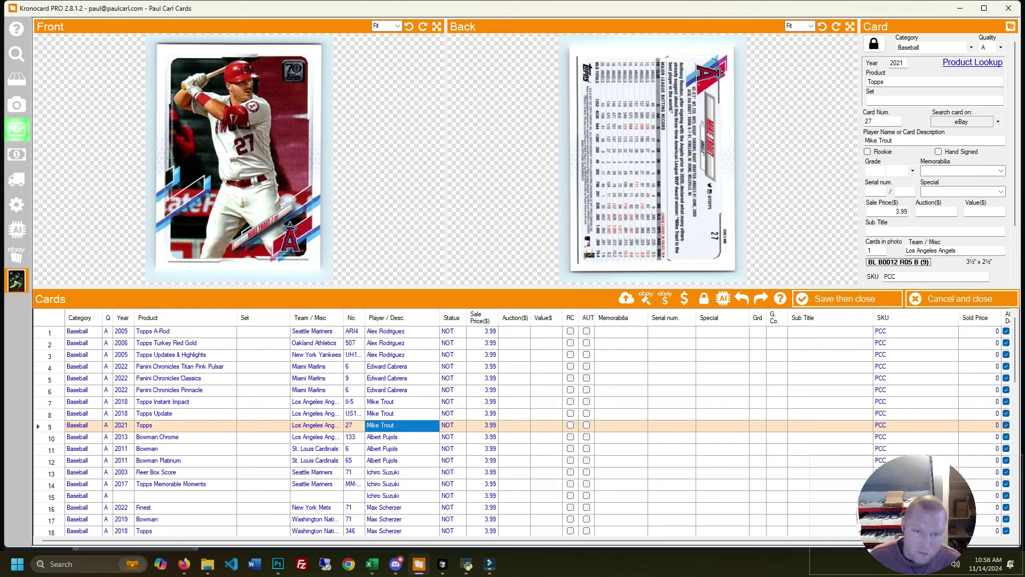
{"action": "key", "text": "F2"}
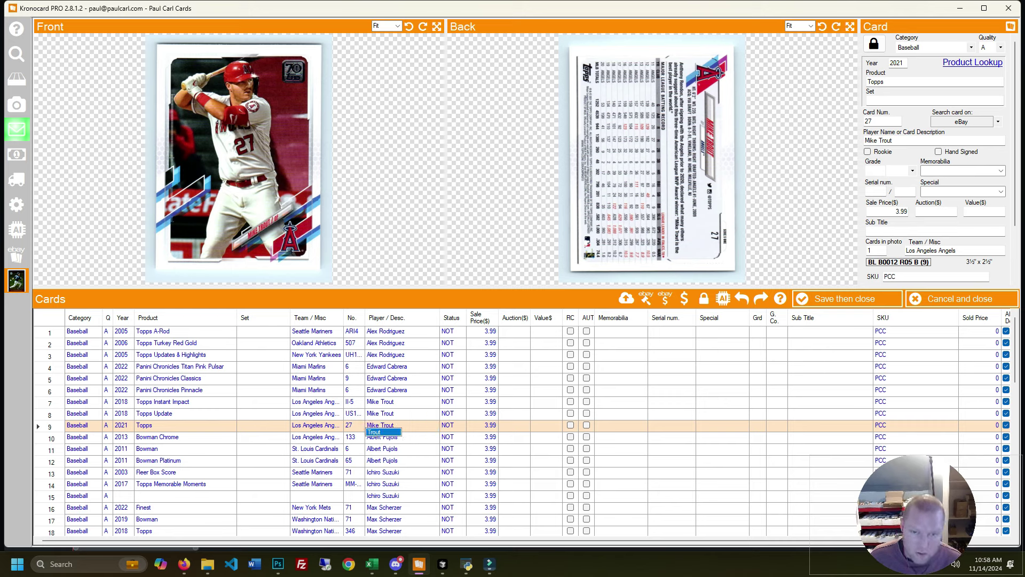
{"action": "double_click", "coordinate": [394, 413]}
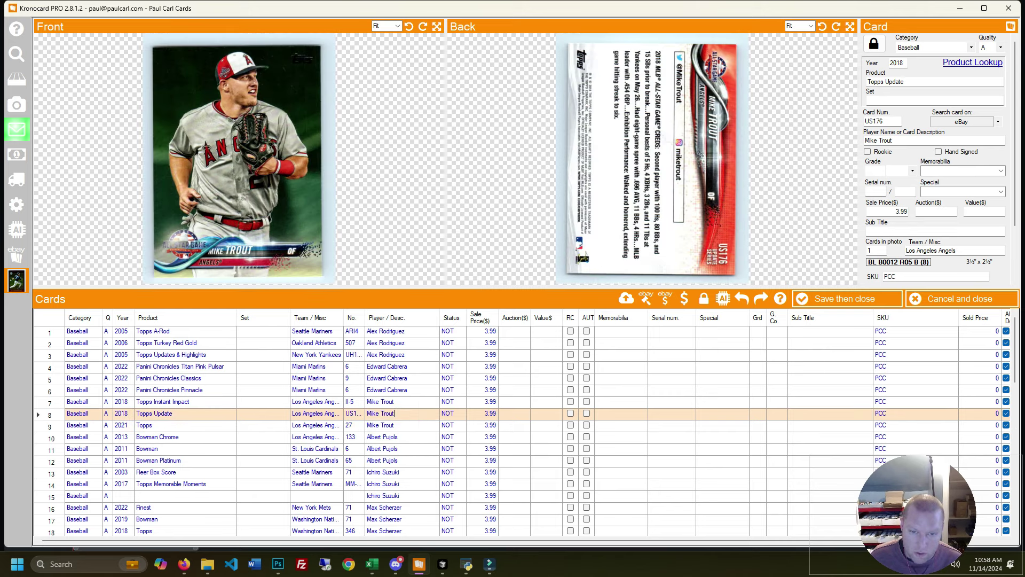
{"action": "left_click", "coordinate": [402, 460]}
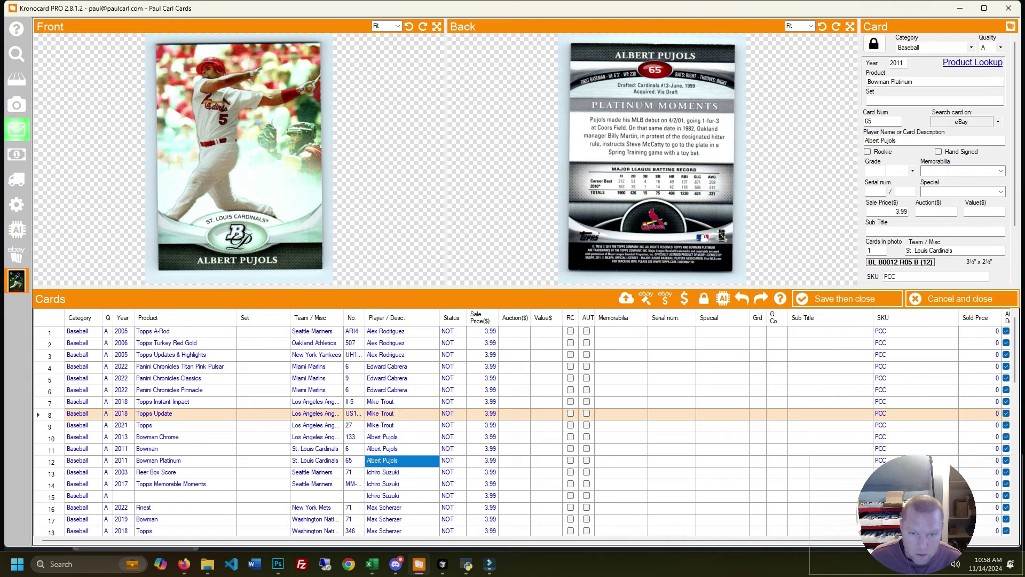
{"action": "left_click", "coordinate": [184, 343]}
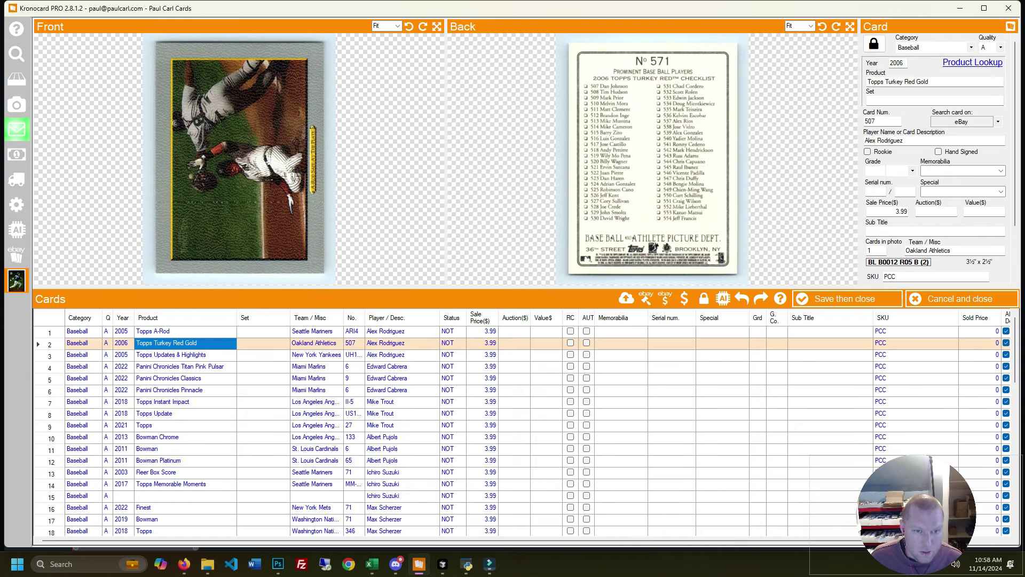
{"action": "left_click", "coordinate": [197, 343]}
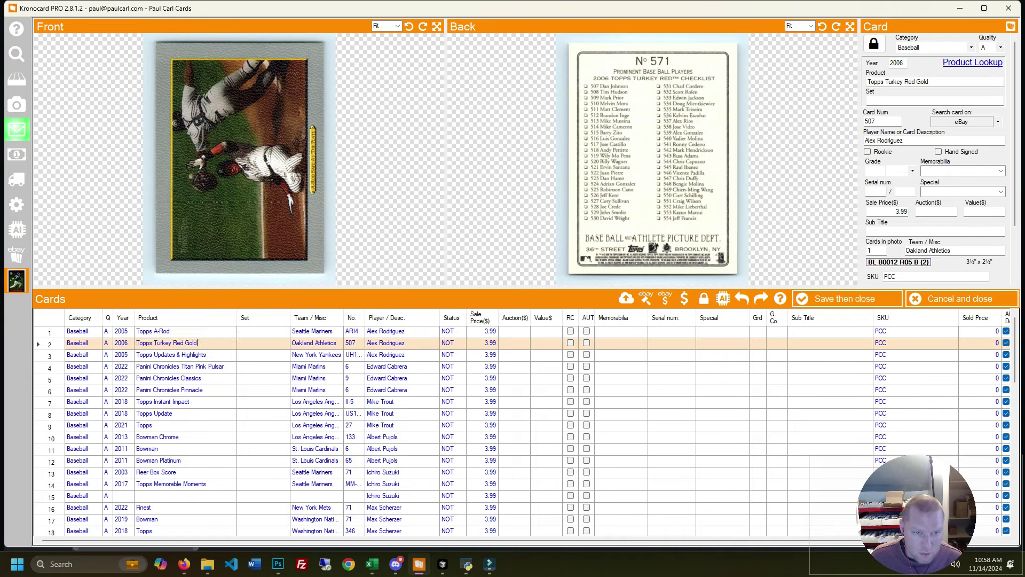
{"action": "key", "text": "shift+Left"}
{"action": "key", "text": "shift+Left"}
{"action": "key", "text": "shift+Left"}
{"action": "key", "text": "Escape"}
Step: Shorten the product name of the second card, the 2006 Alex Rodriguez, to Topps Turkey Red
{"action": "left_click", "coordinate": [263, 378]}
{"action": "key", "text": "Up"}
{"action": "key", "text": "Up"}
{"action": "key", "text": "Up"}
{"action": "key", "text": "Left"}
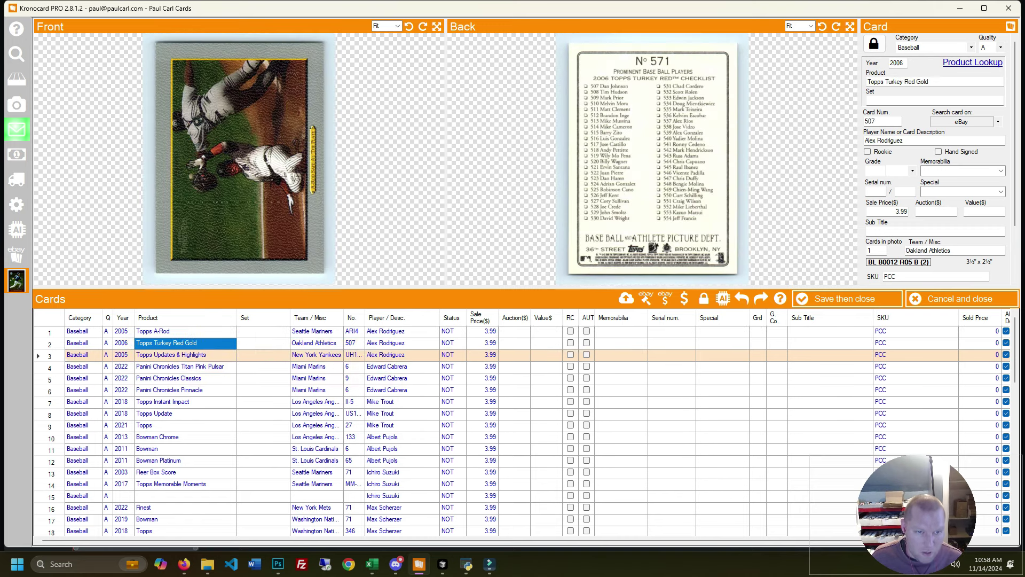
{"action": "key", "text": "F2"}
{"action": "key", "text": "BackSpace"}
{"action": "key", "text": "BackSpace"}
{"action": "key", "text": "BackSpace"}
{"action": "key", "text": "BackSpace"}
{"action": "key", "text": "BackSpace"}
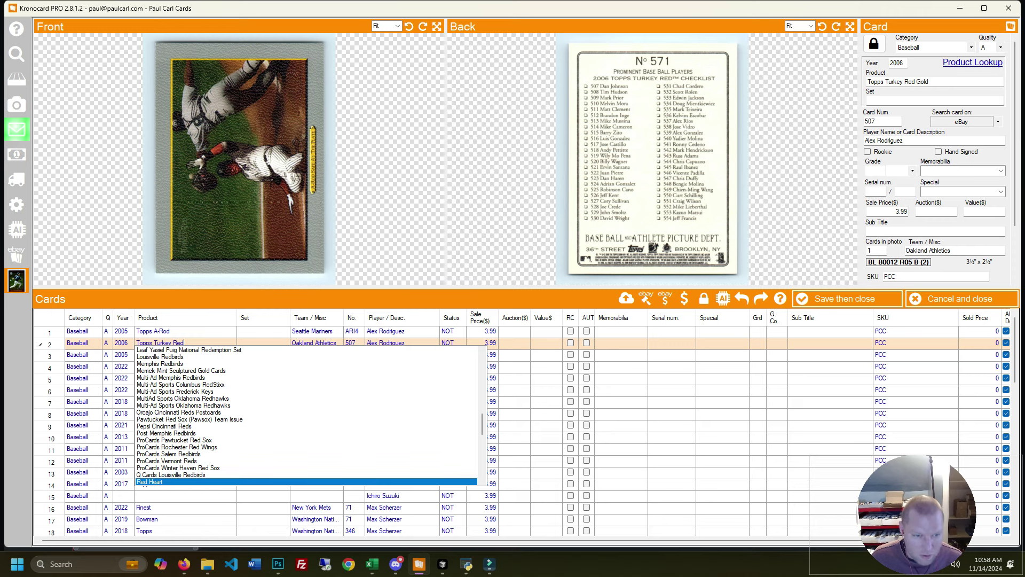
{"action": "left_click", "coordinate": [402, 331]}
{"action": "left_click", "coordinate": [184, 342]}
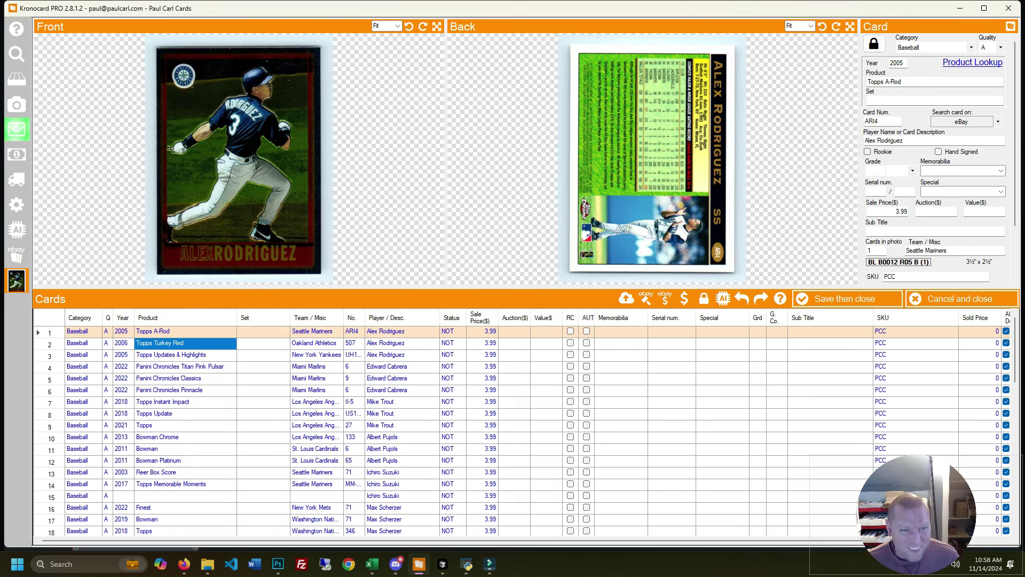
{"action": "left_click", "coordinate": [401, 343]}
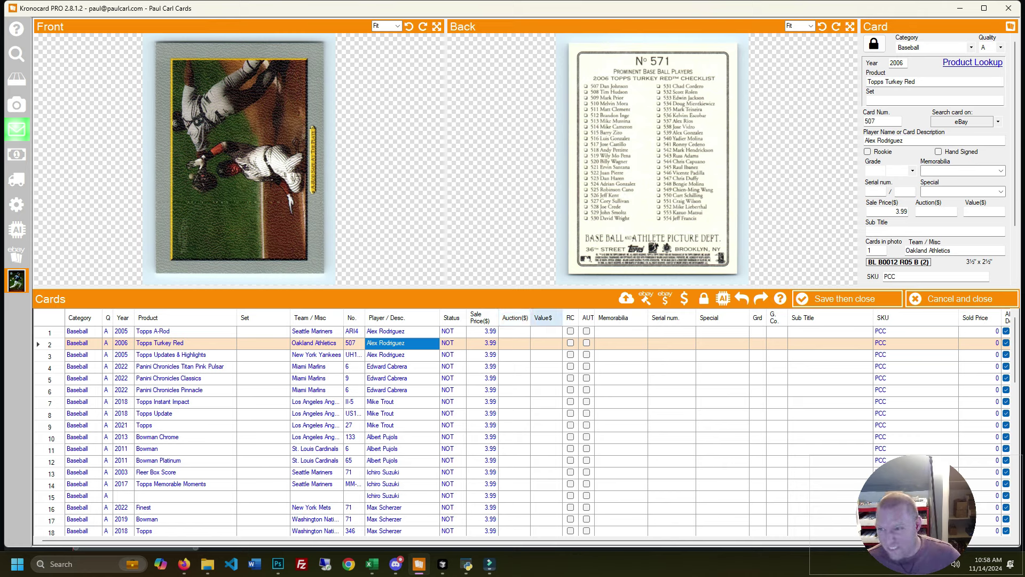
{"action": "double_click", "coordinate": [184, 343]}
{"action": "left_click", "coordinate": [184, 343]}
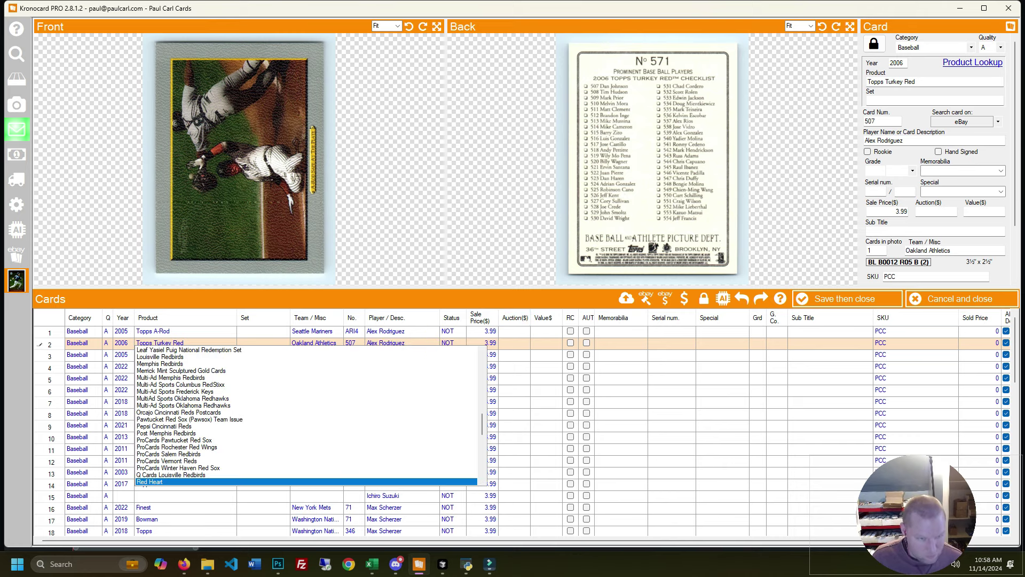
{"action": "key", "text": "Escape"}
{"action": "key", "text": "Up"}
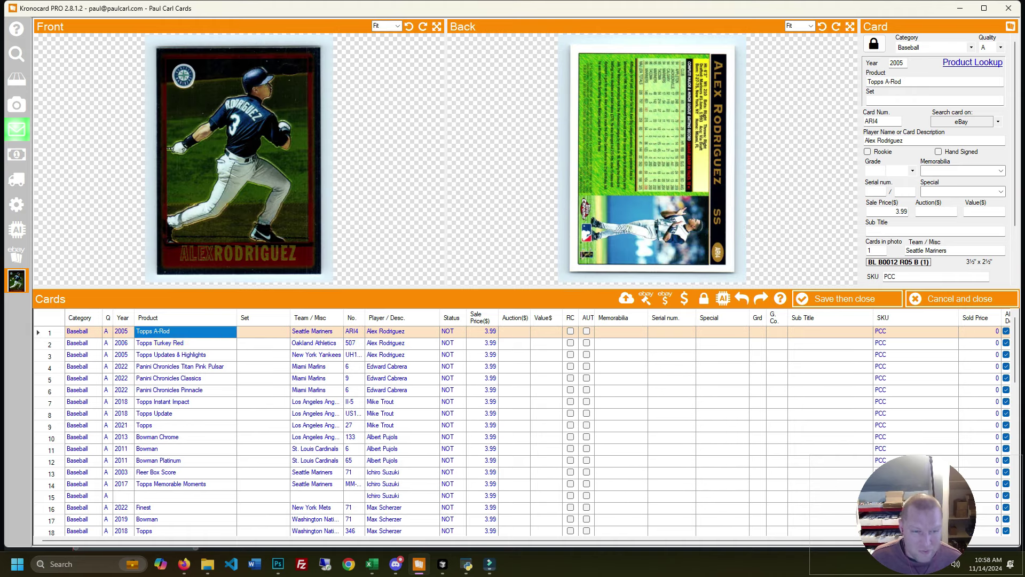
{"action": "key", "text": "Down"}
{"action": "key", "text": "Down"}
{"action": "key", "text": "Down"}
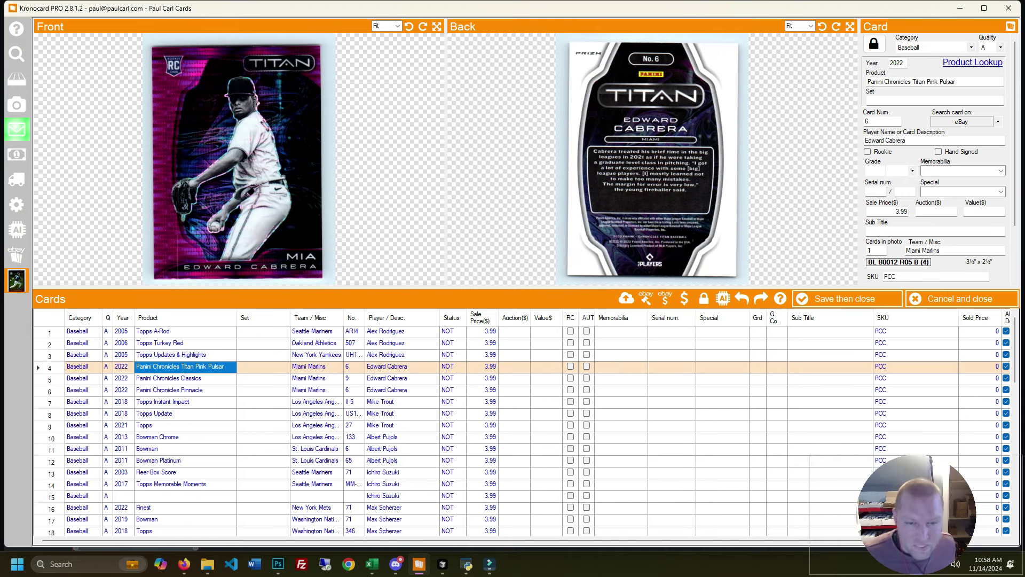
Step: Select the batch's entire Status column and check the demo folder in File Explorer before minimizing it
{"action": "left_click", "coordinate": [453, 318]}
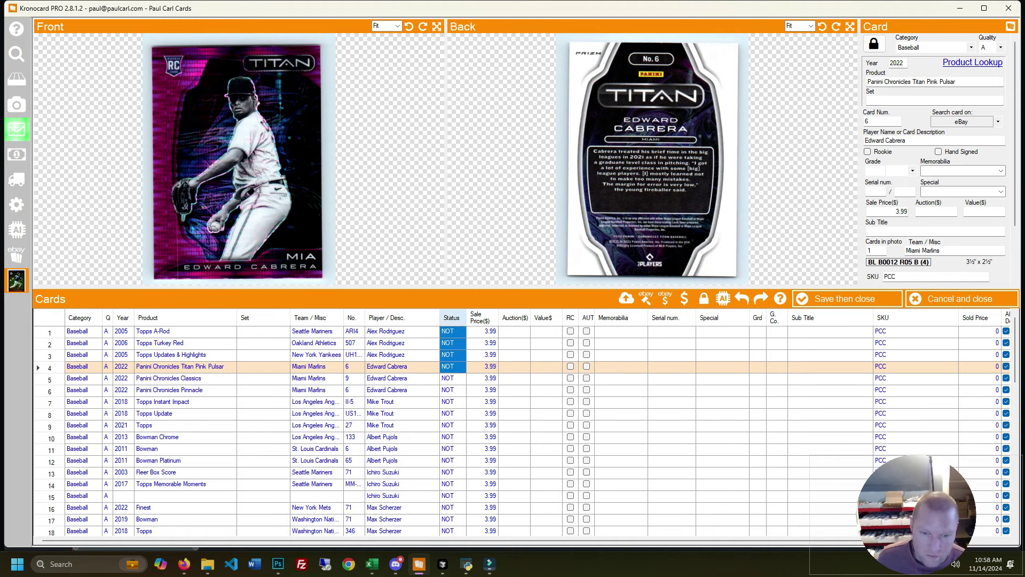
{"action": "left_click", "coordinate": [207, 564]}
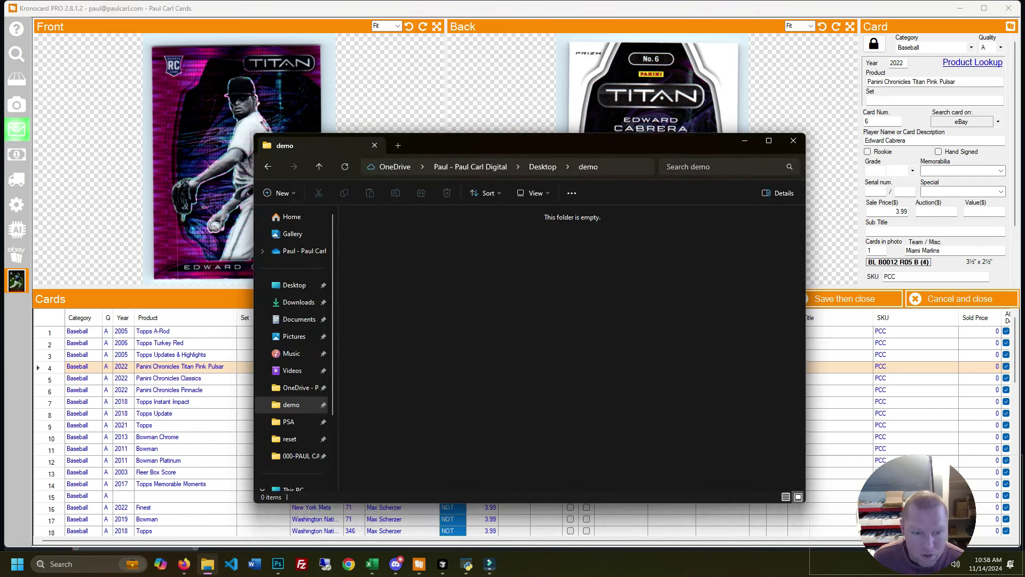
{"action": "left_click", "coordinate": [744, 140]}
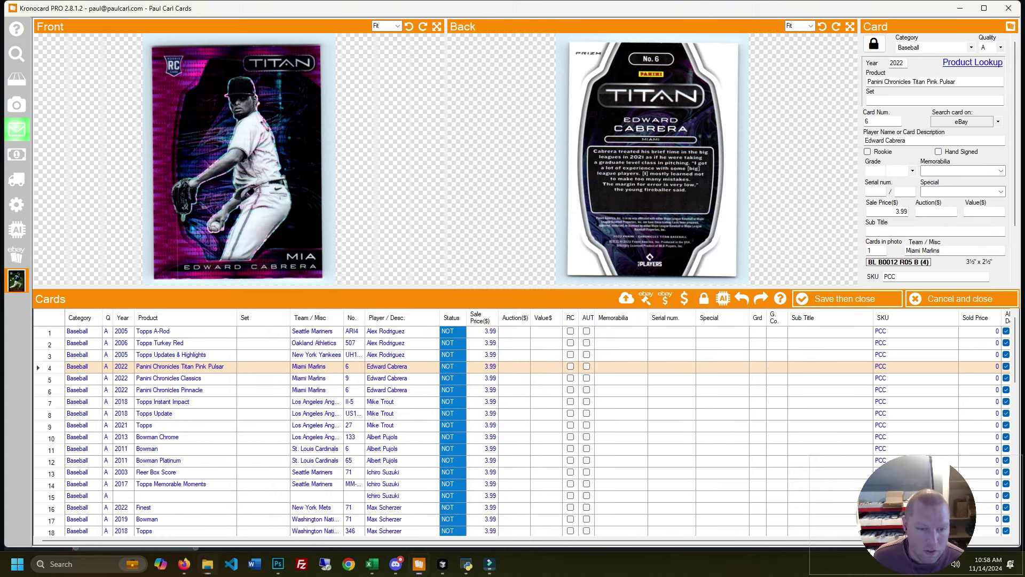
Step: Export the batch's cards from the Cards table, then save and close the batch
{"action": "left_click", "coordinate": [627, 298]}
{"action": "left_click", "coordinate": [416, 233]}
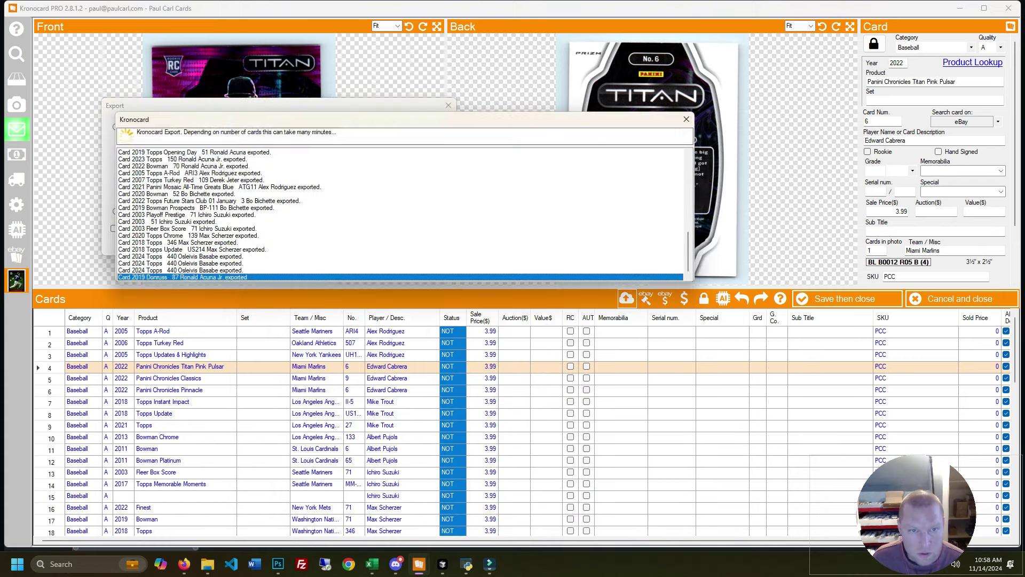
{"action": "left_click", "coordinate": [686, 119]}
{"action": "left_click", "coordinate": [448, 105]}
{"action": "left_click", "coordinate": [846, 299]}
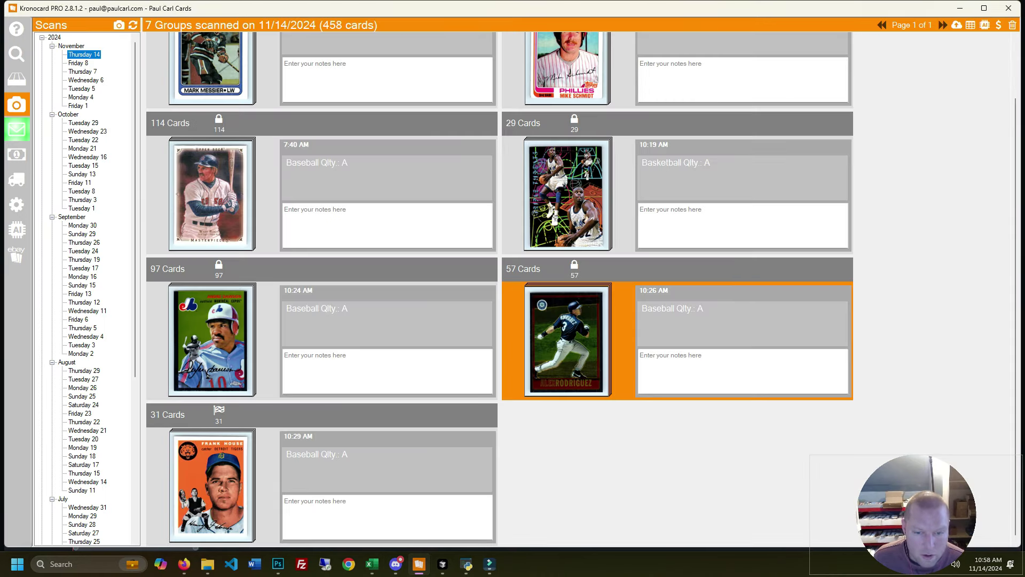
Step: Switch to CardCobra and create player lot listings with 3 cards per lot, closing the progress window when finished
{"action": "left_click", "coordinate": [466, 563]}
{"action": "left_click", "coordinate": [342, 258]}
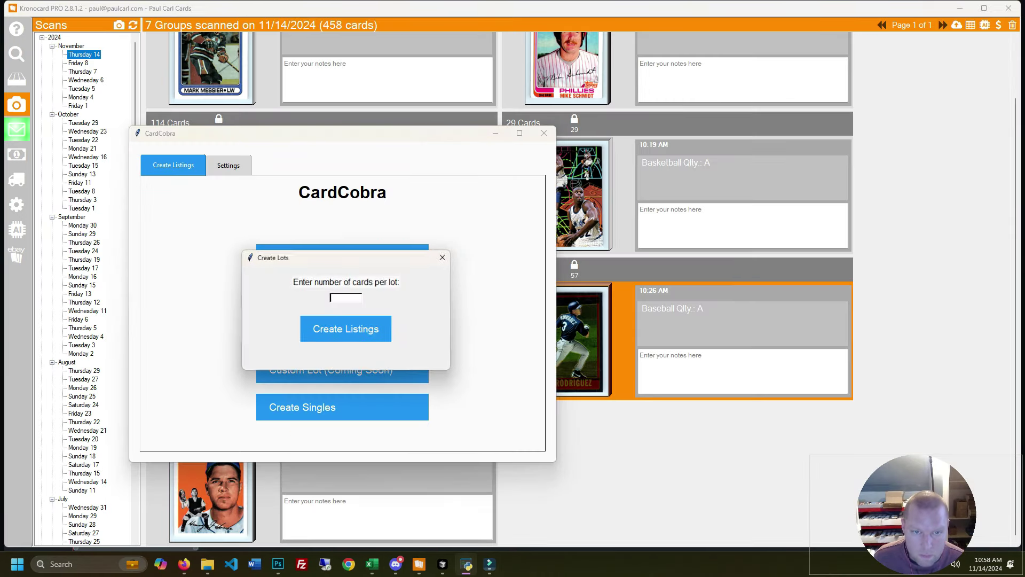
{"action": "type", "text": "1"}
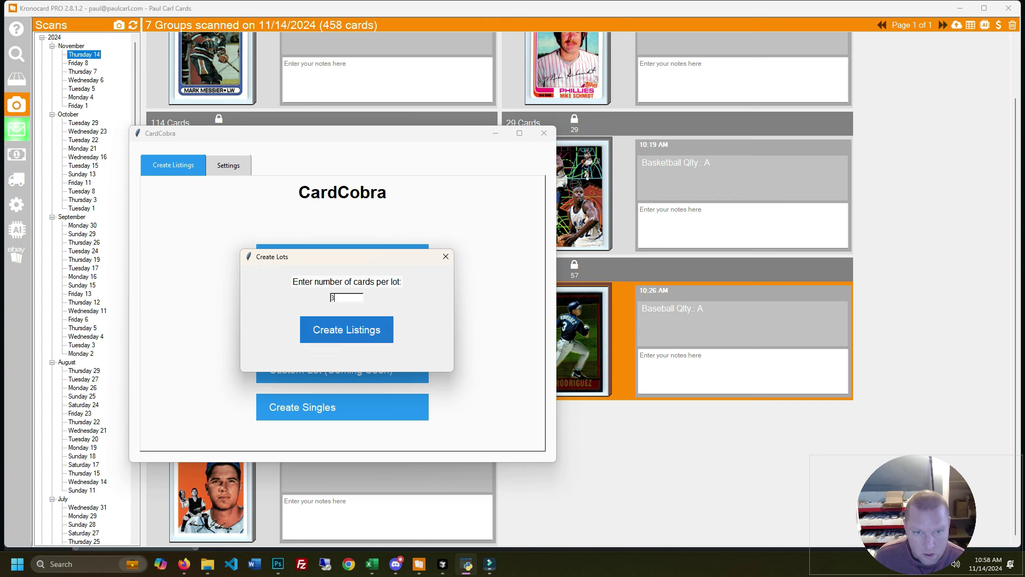
{"action": "left_click", "coordinate": [346, 330]}
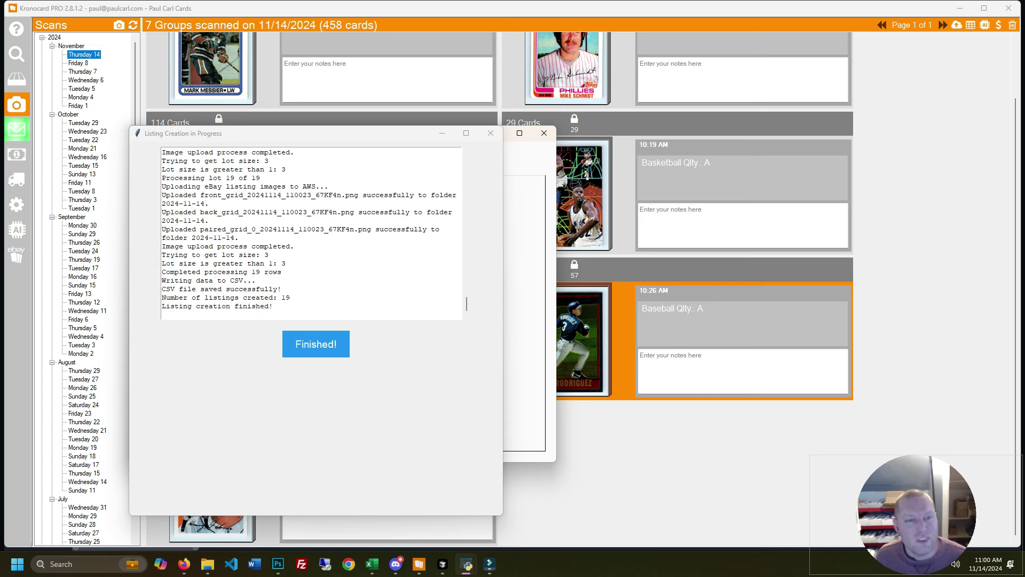
{"action": "left_click", "coordinate": [316, 344]}
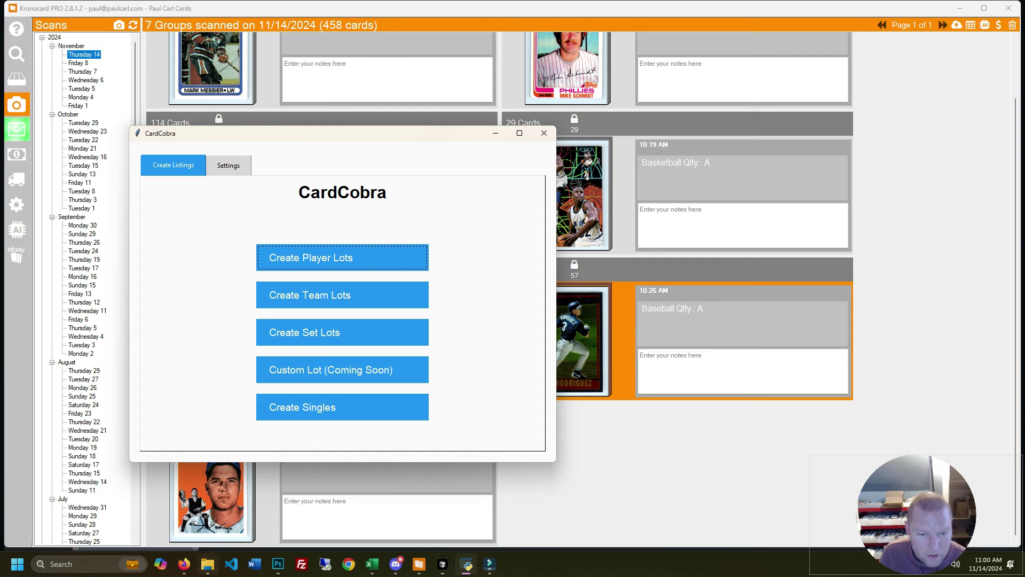
Step: Switch to eBay Seller Hub in Firefox and upload 000-ebay-upload.csv from the demo folder on the refreshed report Uploads page
{"action": "left_click", "coordinate": [184, 564]}
{"action": "key", "text": "ctrl+shift+Tab"}
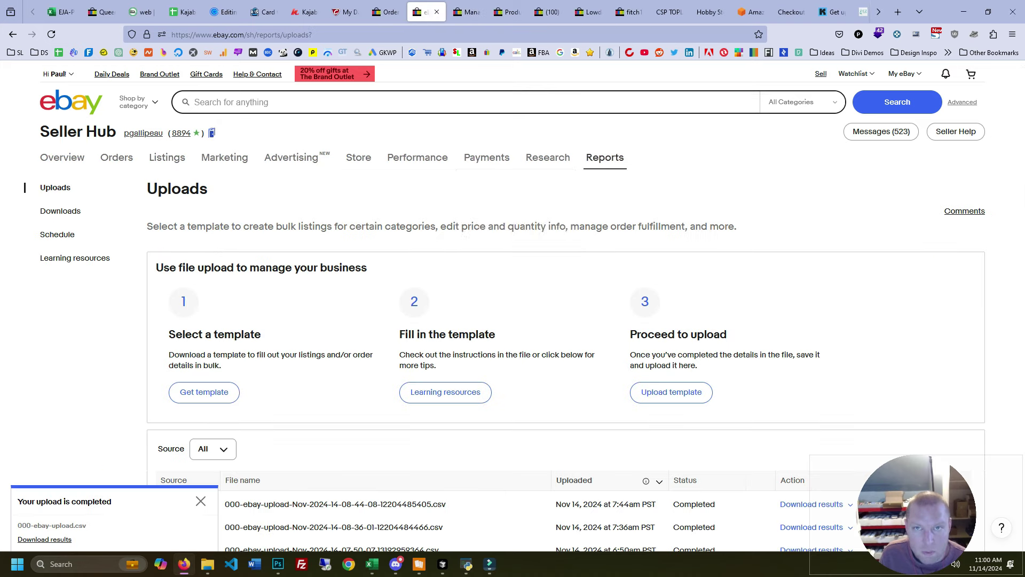
{"action": "left_click", "coordinate": [51, 34]}
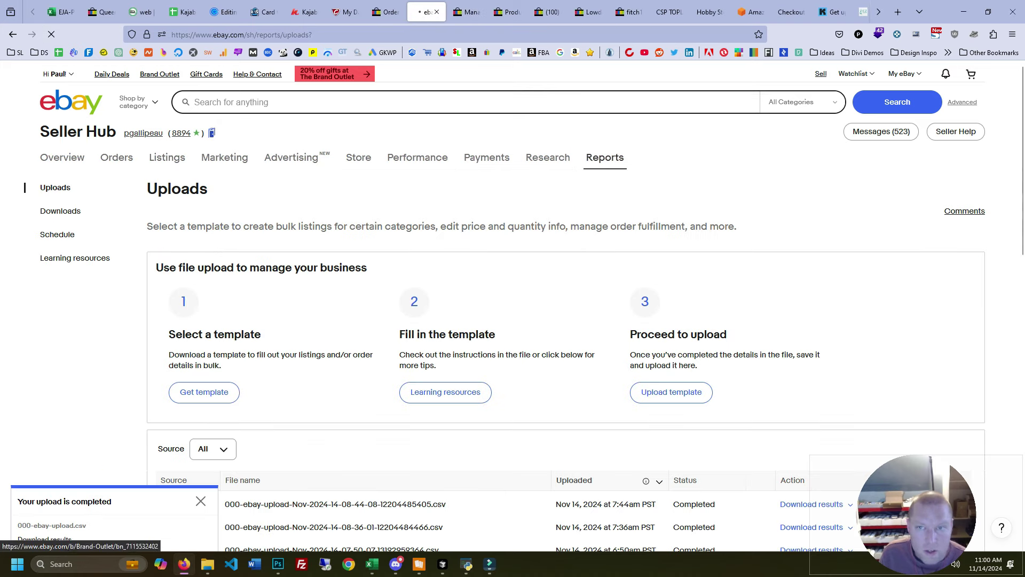
{"action": "mouse_move", "coordinate": [605, 157]}
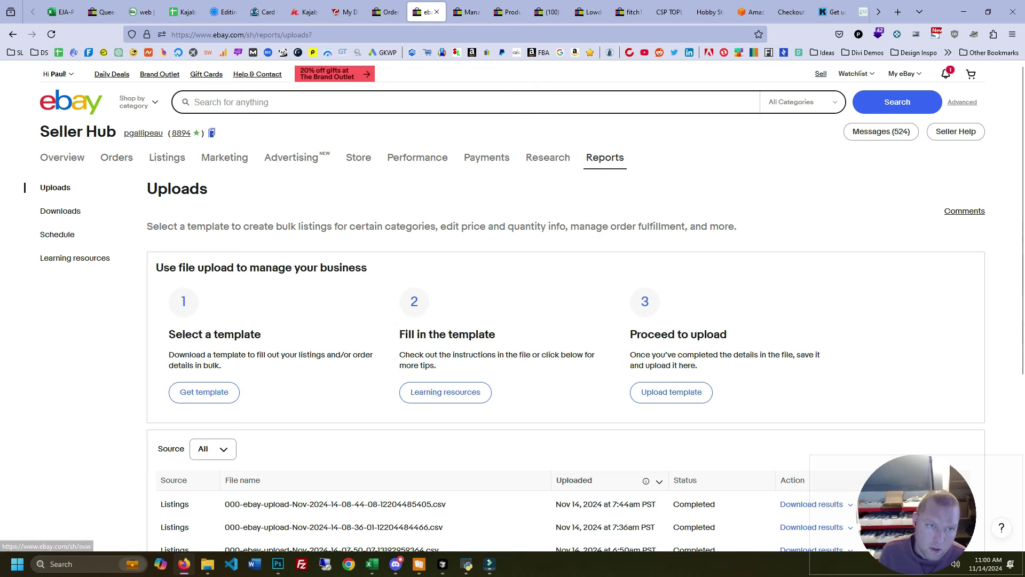
{"action": "mouse_move", "coordinate": [167, 157]}
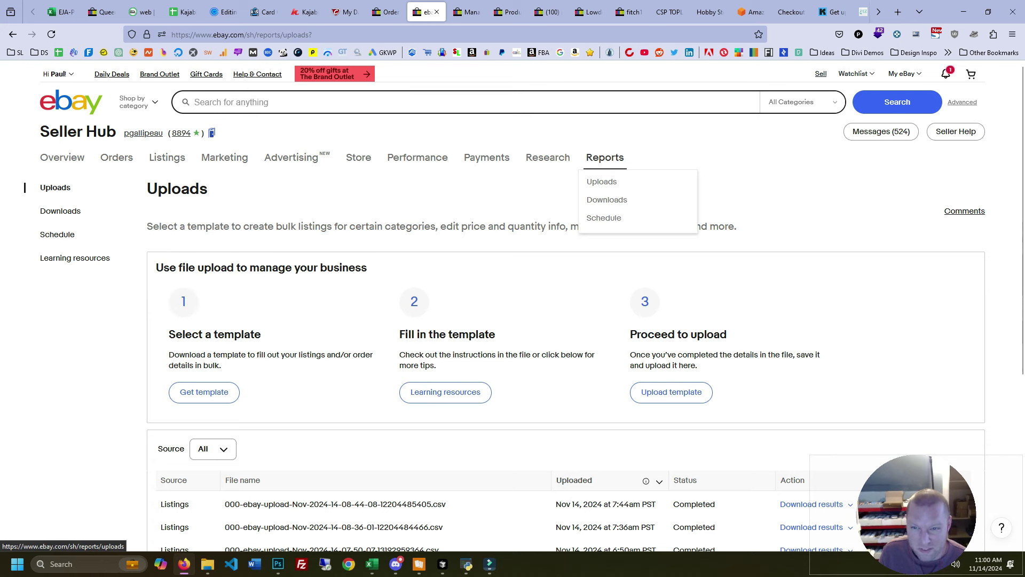
{"action": "left_click", "coordinate": [602, 182]}
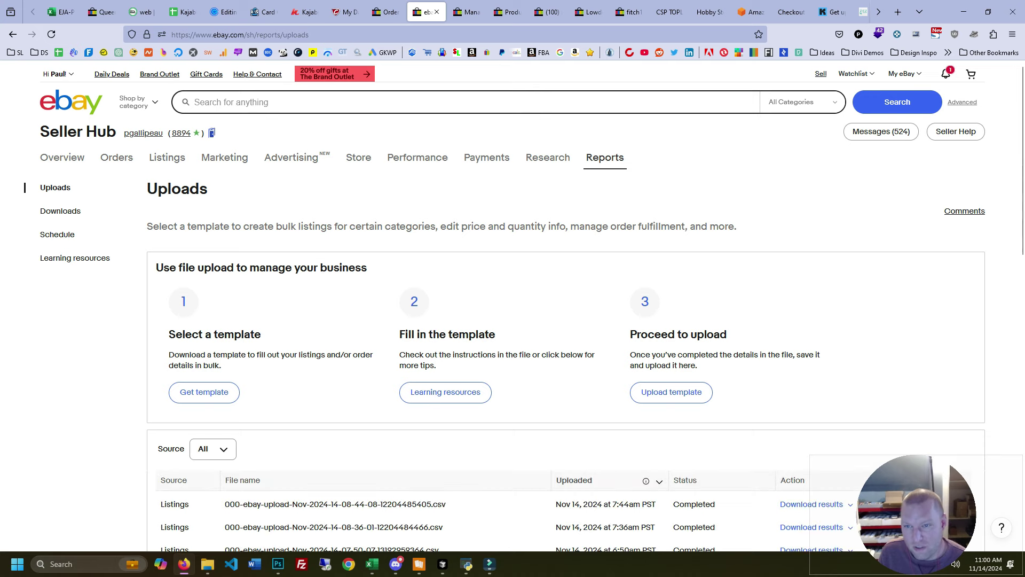
{"action": "mouse_move", "coordinate": [606, 157]}
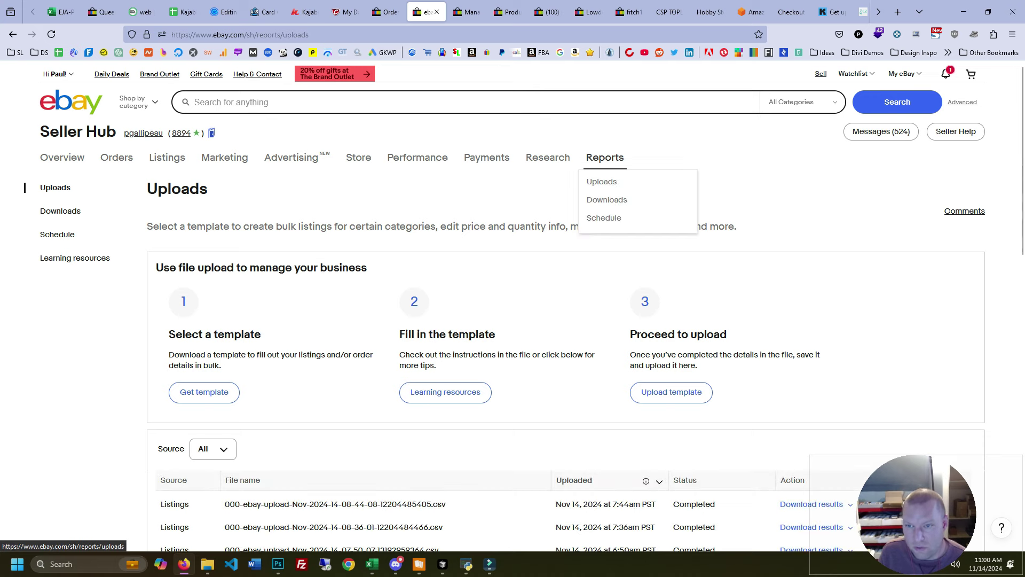
{"action": "left_click", "coordinate": [672, 392]}
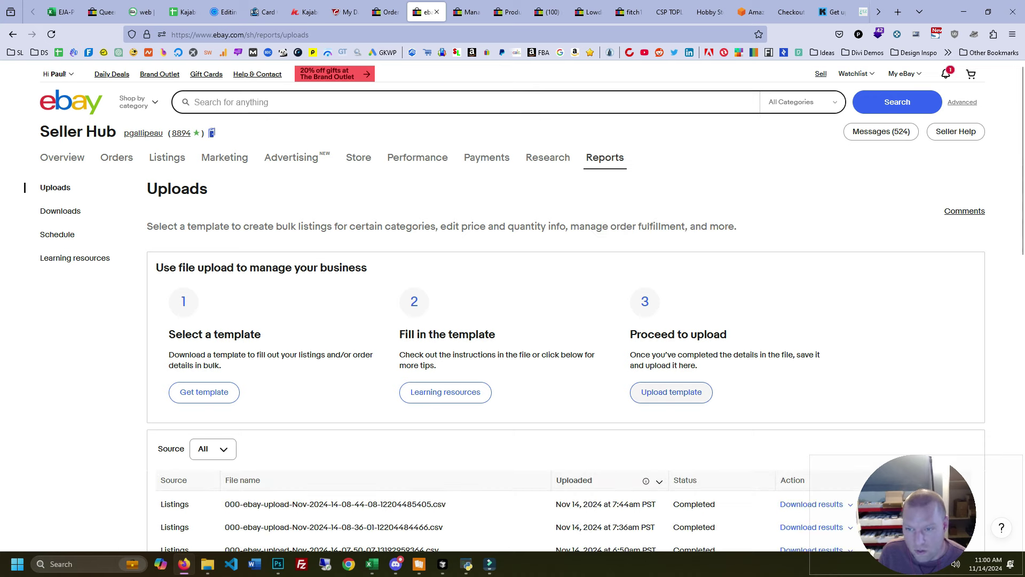
{"action": "left_click", "coordinate": [596, 416]}
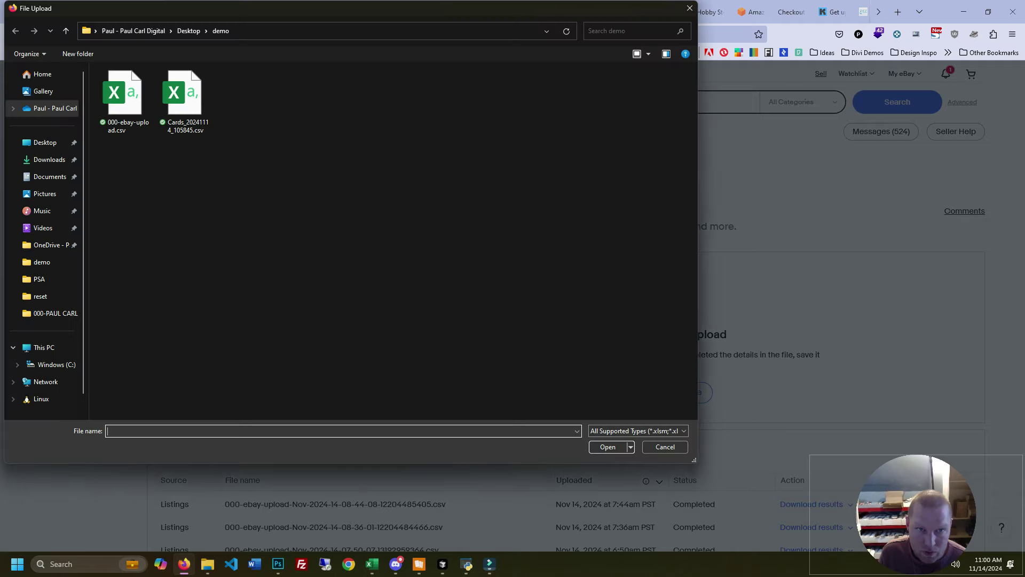
{"action": "left_click", "coordinate": [125, 98]}
{"action": "left_click", "coordinate": [608, 447]}
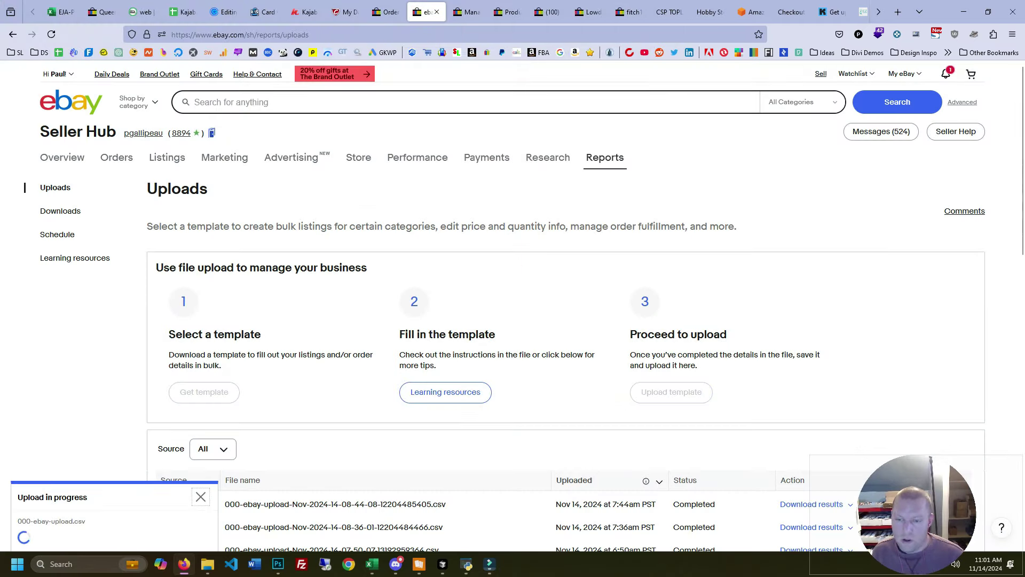
Step: Refresh the scheduled listings page and review the titles, photos, SKUs and prices of the uploaded lots
{"action": "key", "text": "ctrl+Tab"}
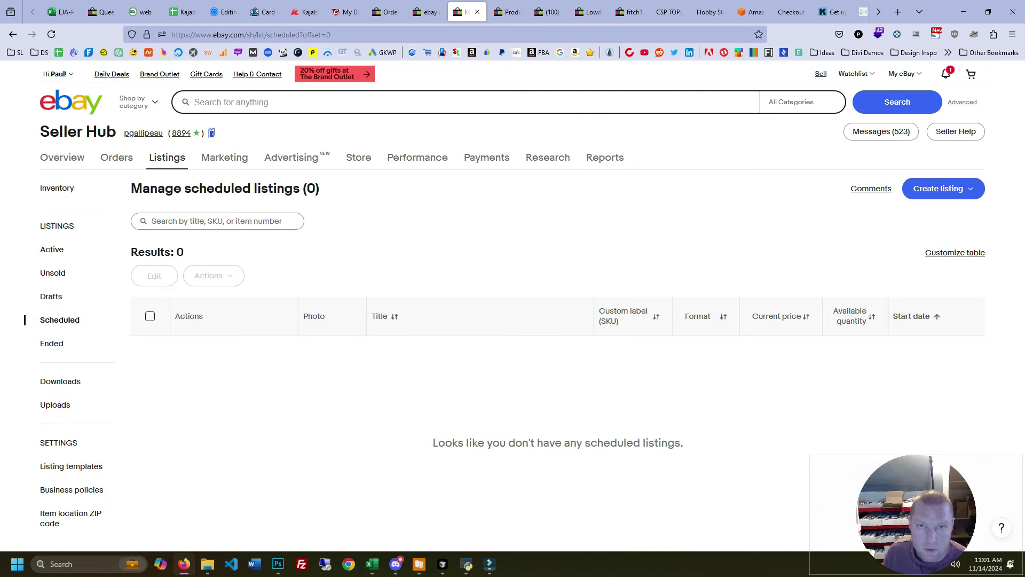
{"action": "left_click", "coordinate": [59, 319]}
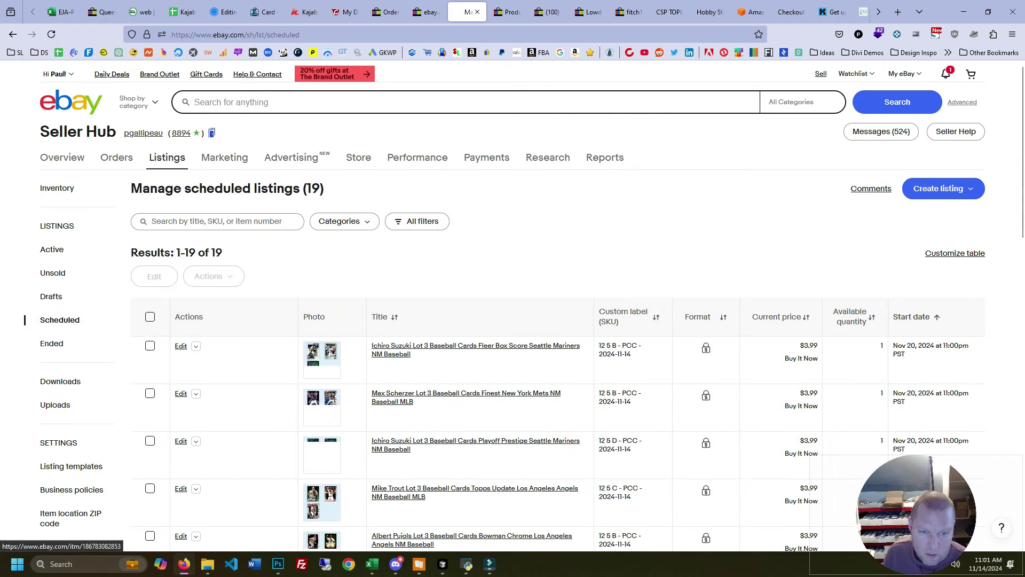
{"action": "scroll", "coordinate": [513, 305], "scroll_direction": "down", "scroll_amount": 3}
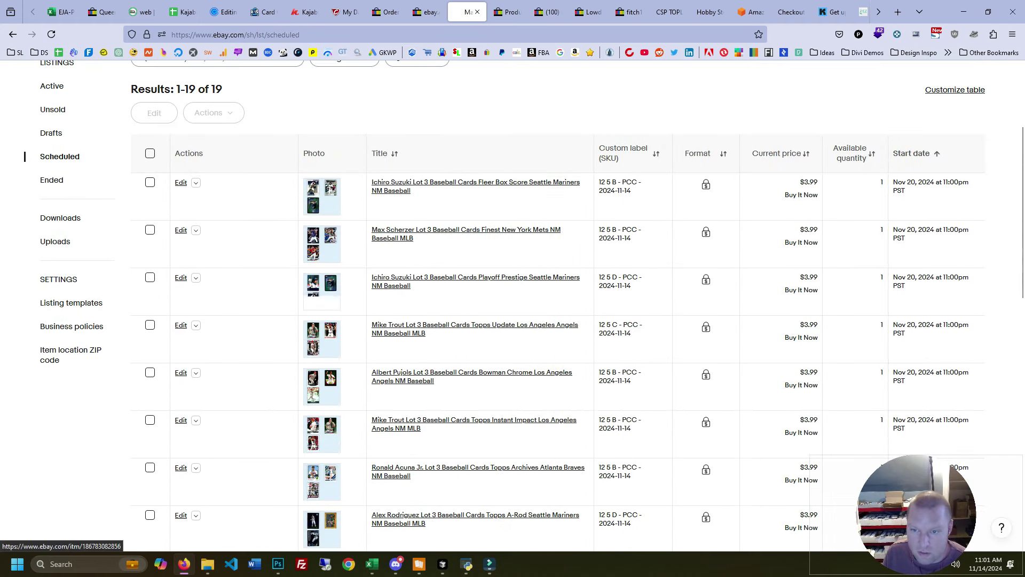
{"action": "scroll", "coordinate": [513, 304], "scroll_direction": "down", "scroll_amount": 10}
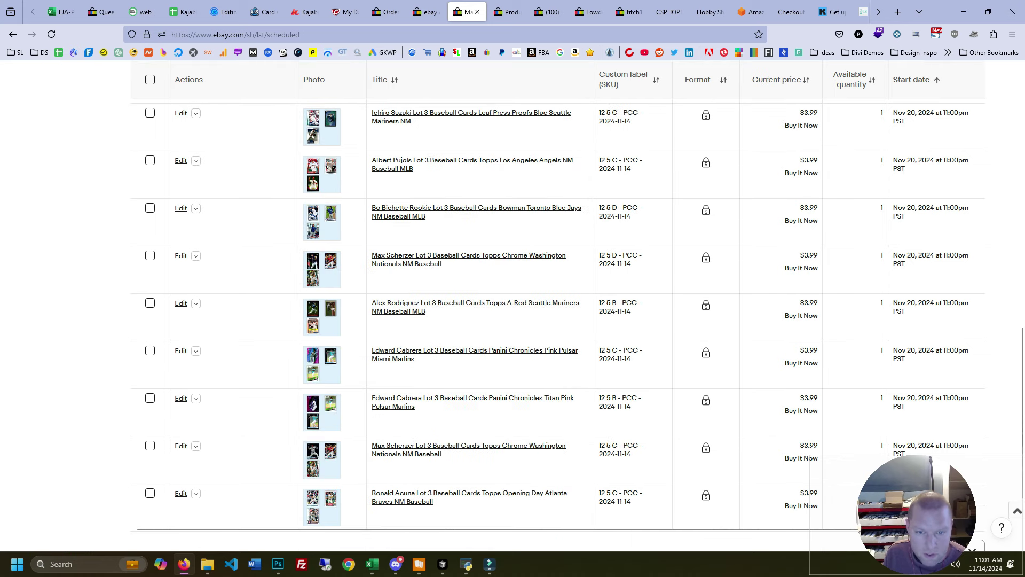
{"action": "scroll", "coordinate": [475, 374], "scroll_direction": "up", "scroll_amount": 3}
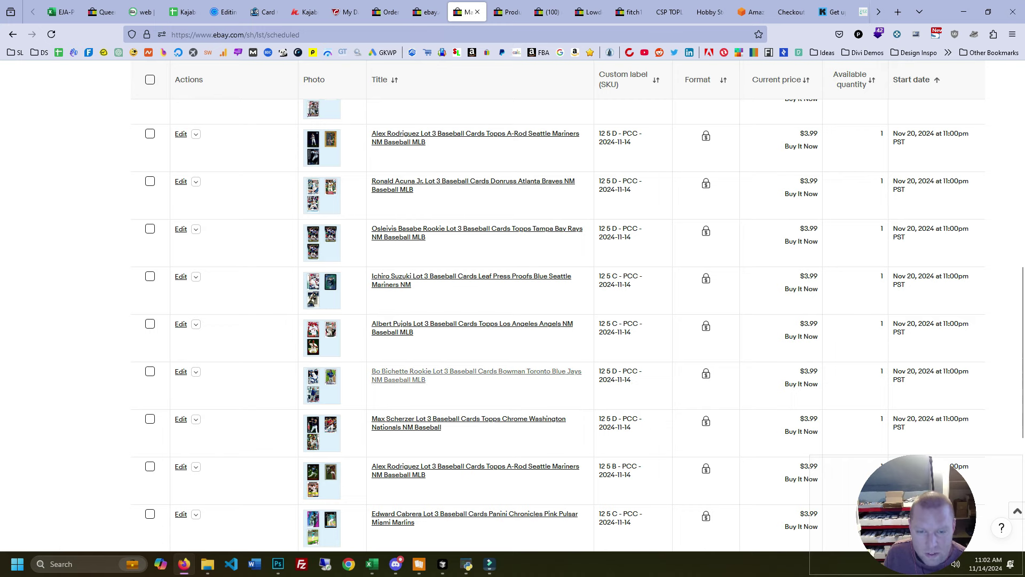
{"action": "scroll", "coordinate": [401, 374], "scroll_direction": "down", "scroll_amount": 5}
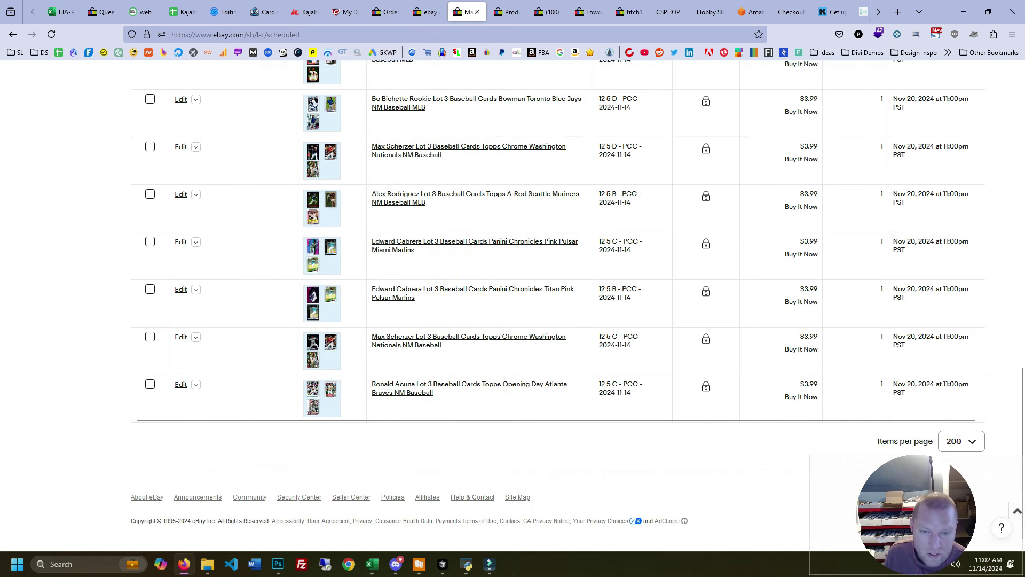
{"action": "scroll", "coordinate": [513, 305], "scroll_direction": "up", "scroll_amount": 15}
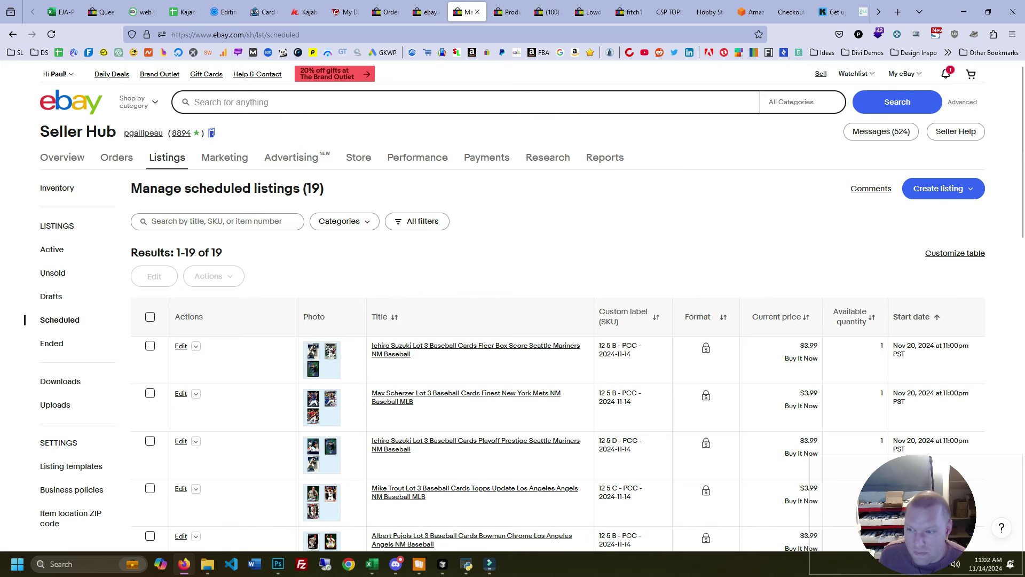
Step: Reschedule all scheduled listings to start on November 14, 2024 at 6:00 PM PST
{"action": "left_click", "coordinate": [150, 317]}
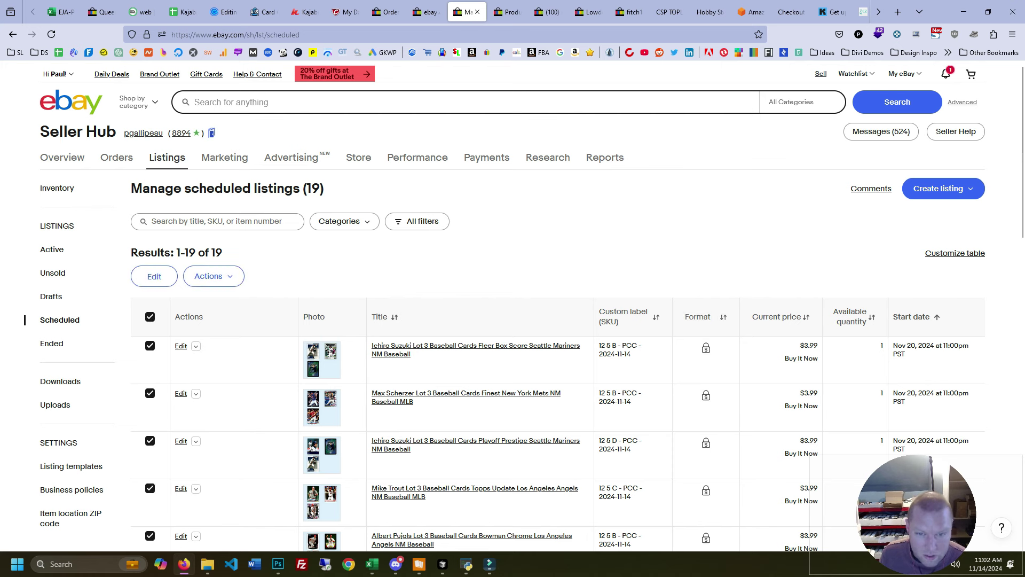
{"action": "left_click", "coordinate": [213, 277]}
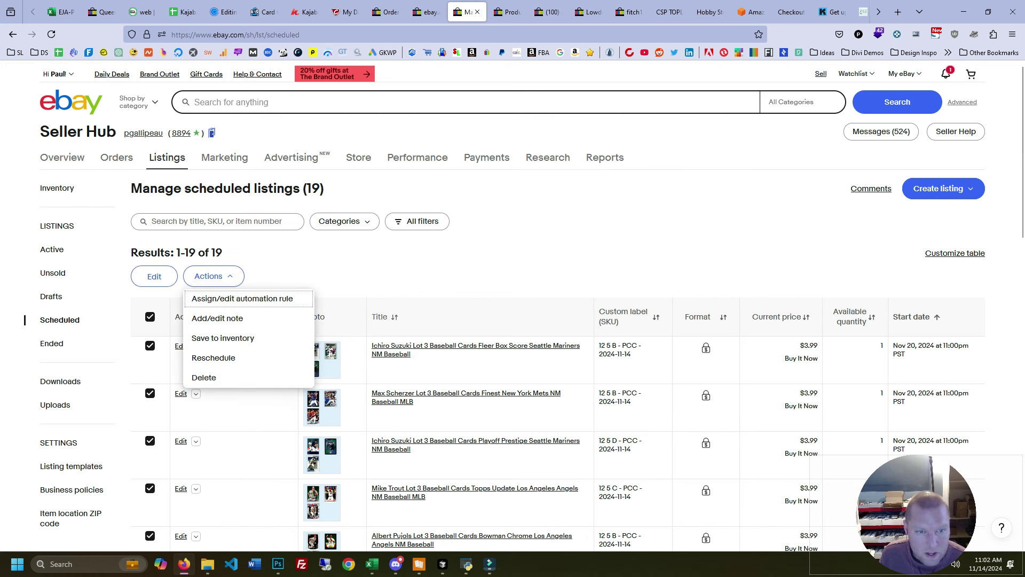
{"action": "left_click", "coordinate": [214, 358]}
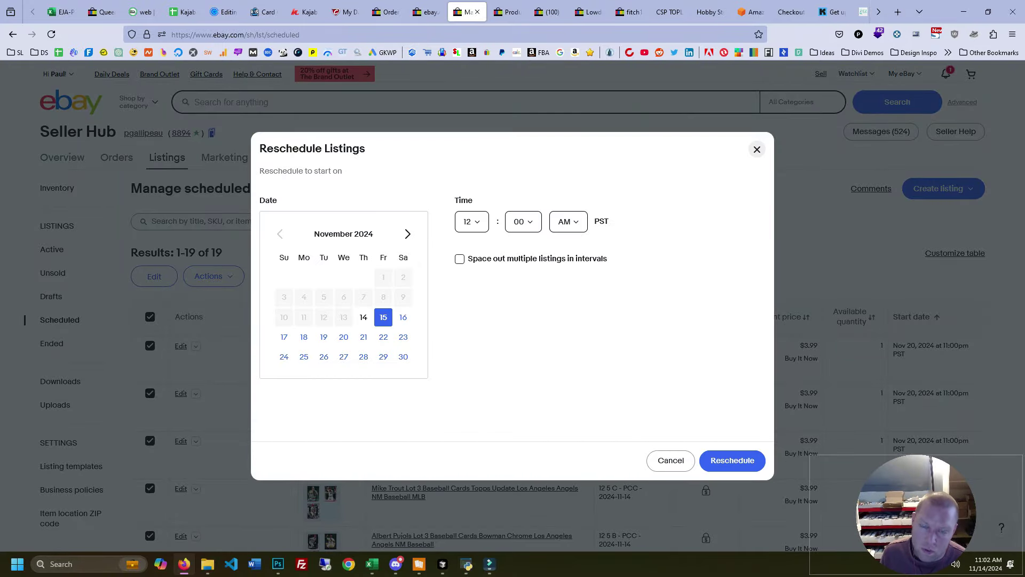
{"action": "left_click", "coordinate": [363, 318]}
{"action": "left_click", "coordinate": [471, 221]}
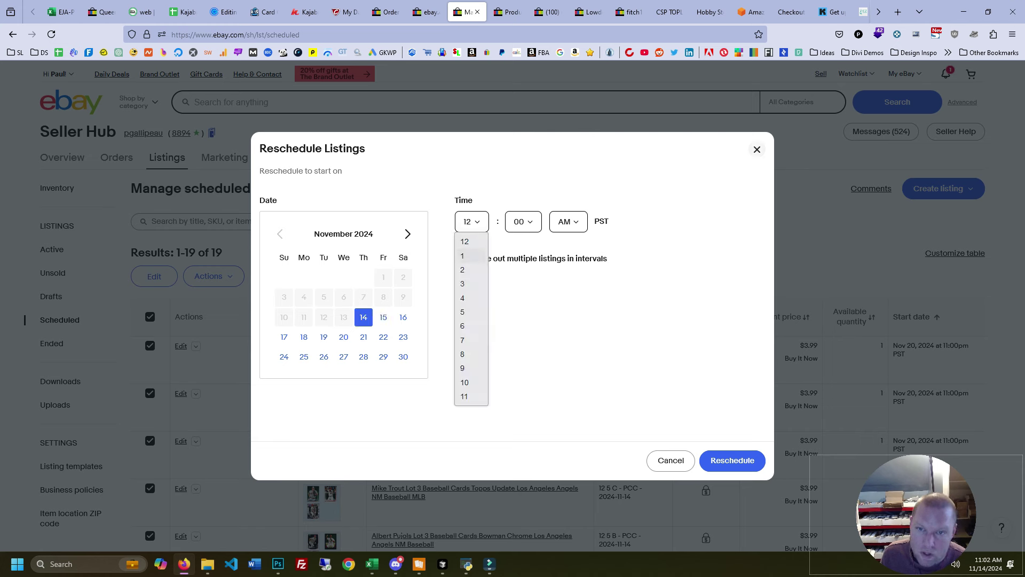
{"action": "left_click", "coordinate": [464, 340]}
{"action": "left_click", "coordinate": [568, 221]}
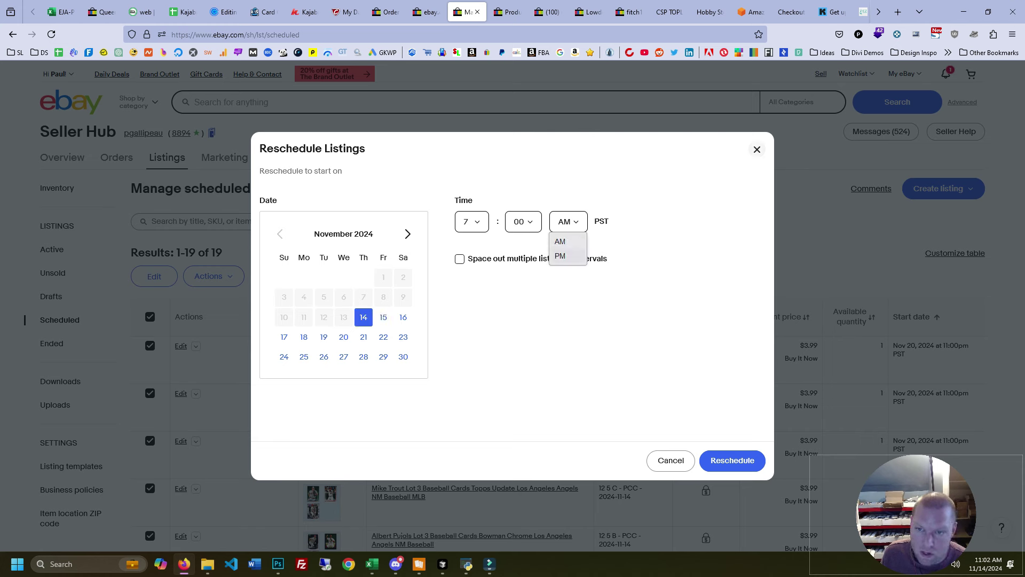
{"action": "left_click", "coordinate": [567, 256]}
{"action": "left_click", "coordinate": [472, 221]}
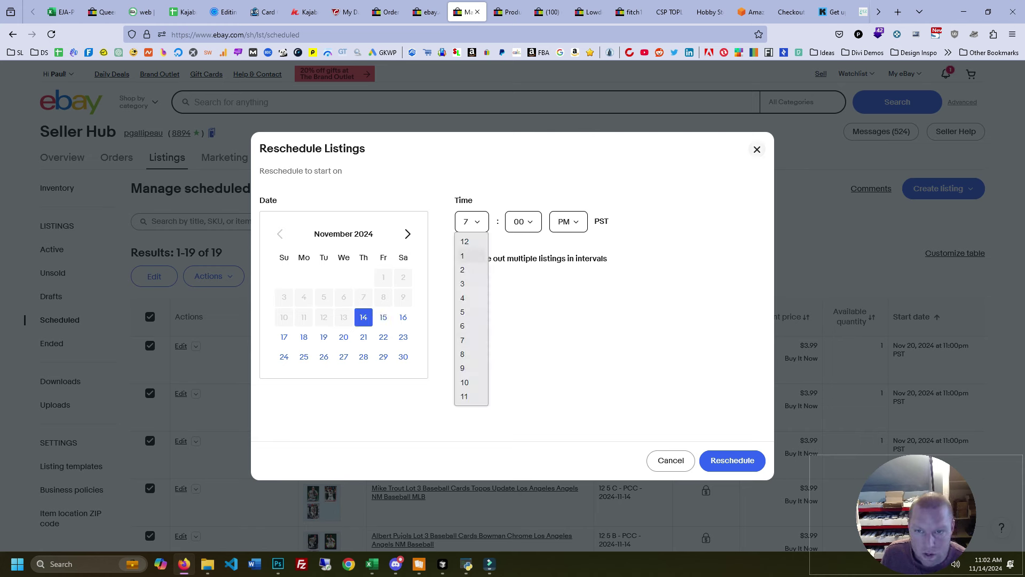
{"action": "key", "text": "Return"}
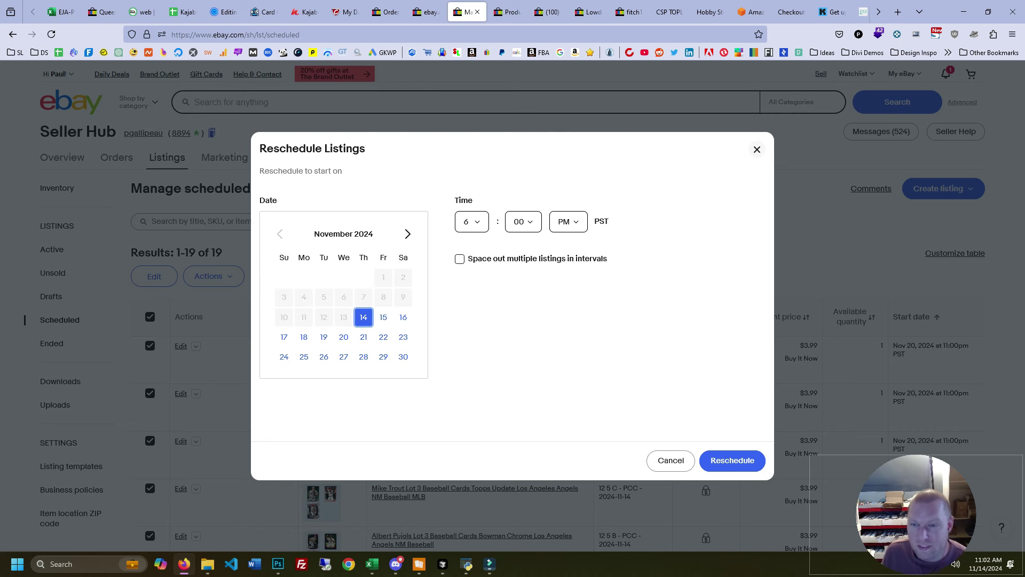
{"action": "left_click", "coordinate": [732, 460]}
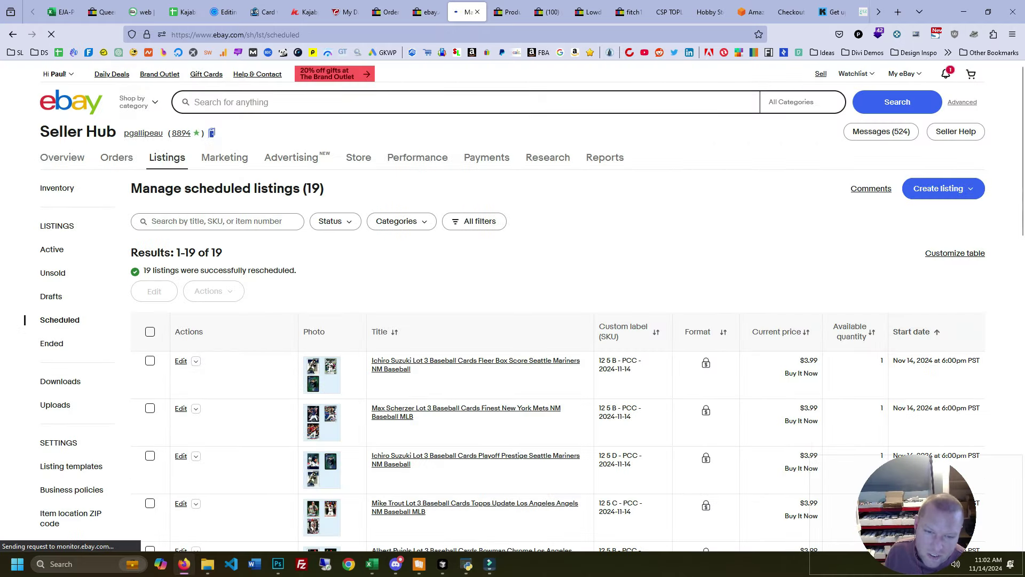
Step: Check the start dates, photos and titles throughout the list of rescheduled card lots
{"action": "scroll", "coordinate": [635, 374], "scroll_direction": "down", "scroll_amount": 10}
{"action": "scroll", "coordinate": [513, 321], "scroll_direction": "down", "scroll_amount": 2}
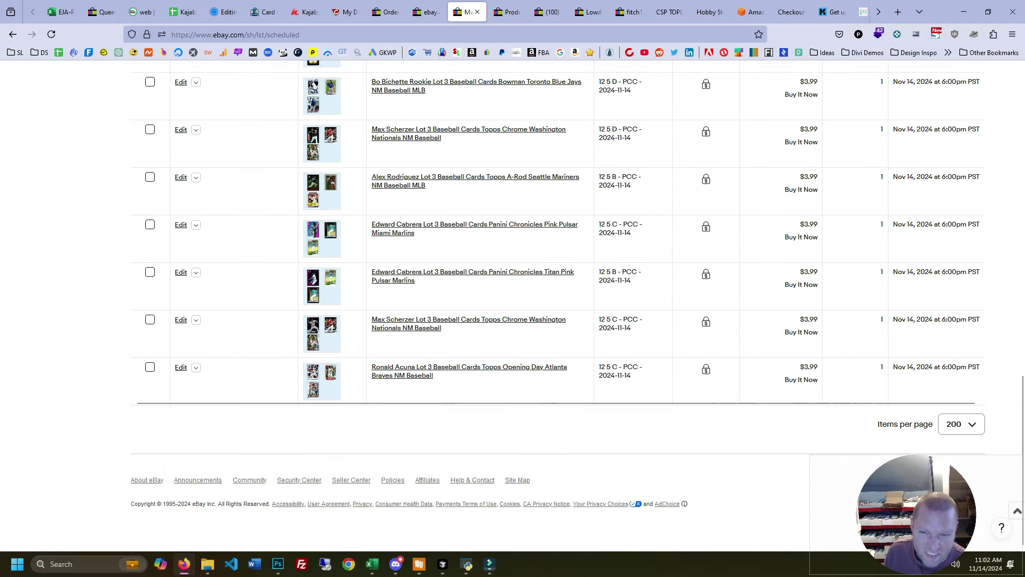
{"action": "scroll", "coordinate": [512, 321], "scroll_direction": "up", "scroll_amount": 12}
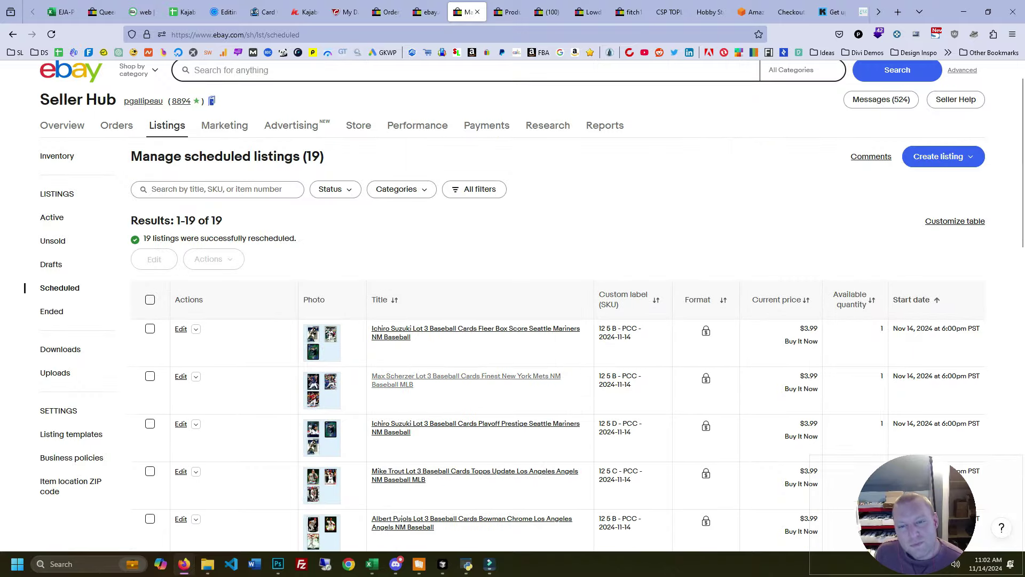
{"action": "scroll", "coordinate": [513, 321], "scroll_direction": "down", "scroll_amount": 2}
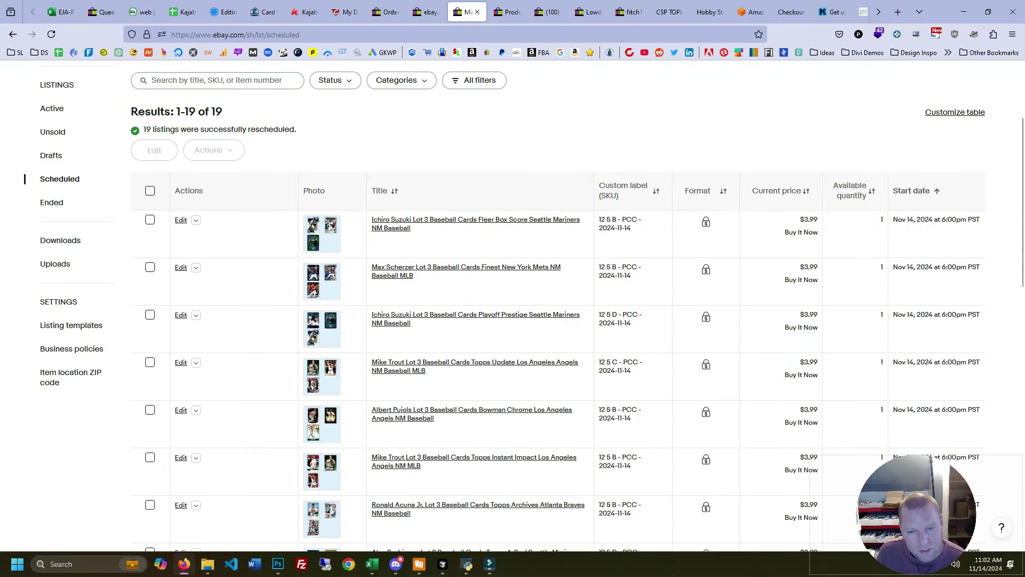
{"action": "scroll", "coordinate": [513, 320], "scroll_direction": "down", "scroll_amount": 1}
{"action": "scroll", "coordinate": [512, 321], "scroll_direction": "down", "scroll_amount": 2}
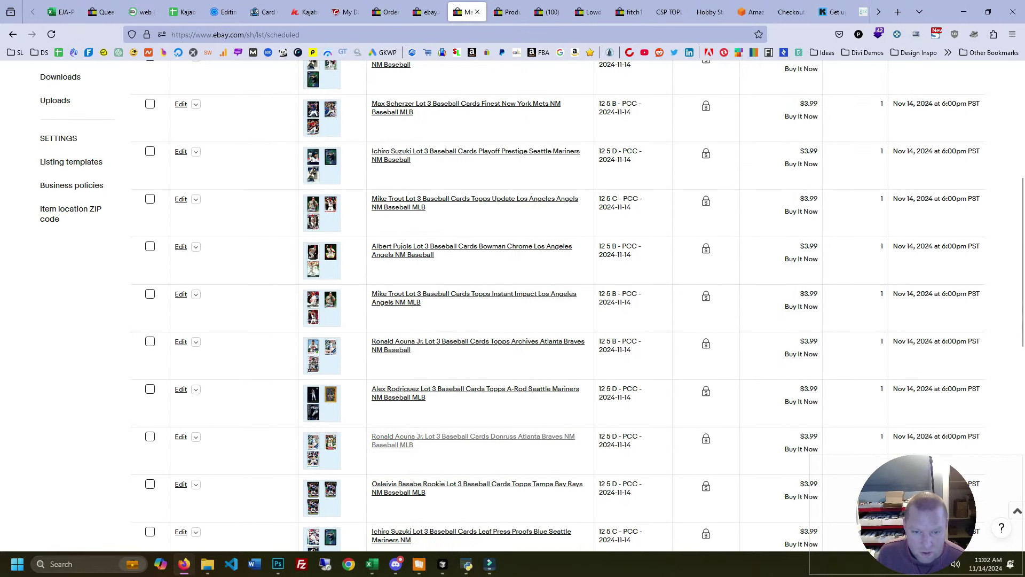
{"action": "scroll", "coordinate": [512, 320], "scroll_direction": "down", "scroll_amount": 1}
{"action": "scroll", "coordinate": [513, 321], "scroll_direction": "down", "scroll_amount": 4}
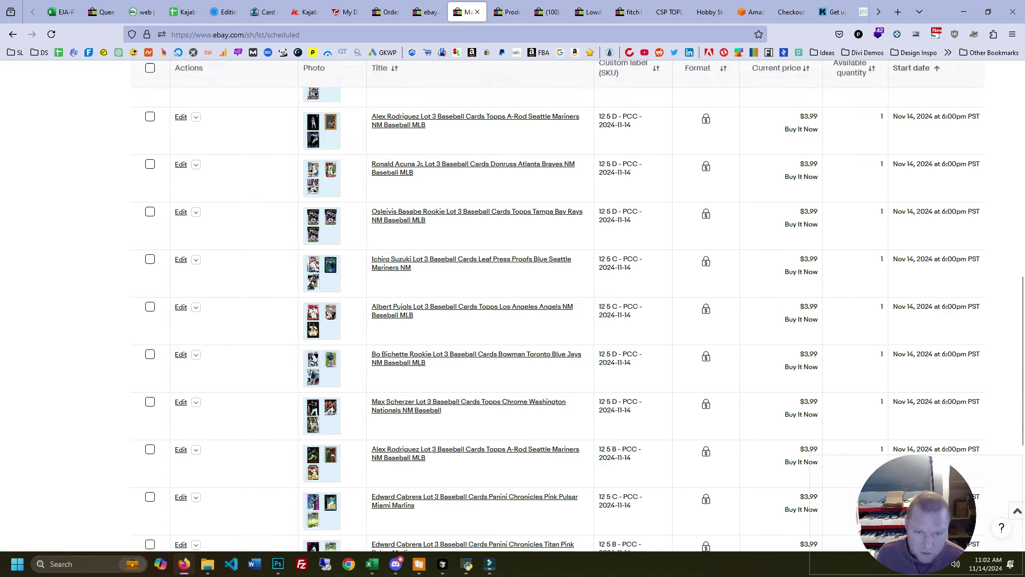
{"action": "scroll", "coordinate": [513, 304], "scroll_direction": "down", "scroll_amount": 4}
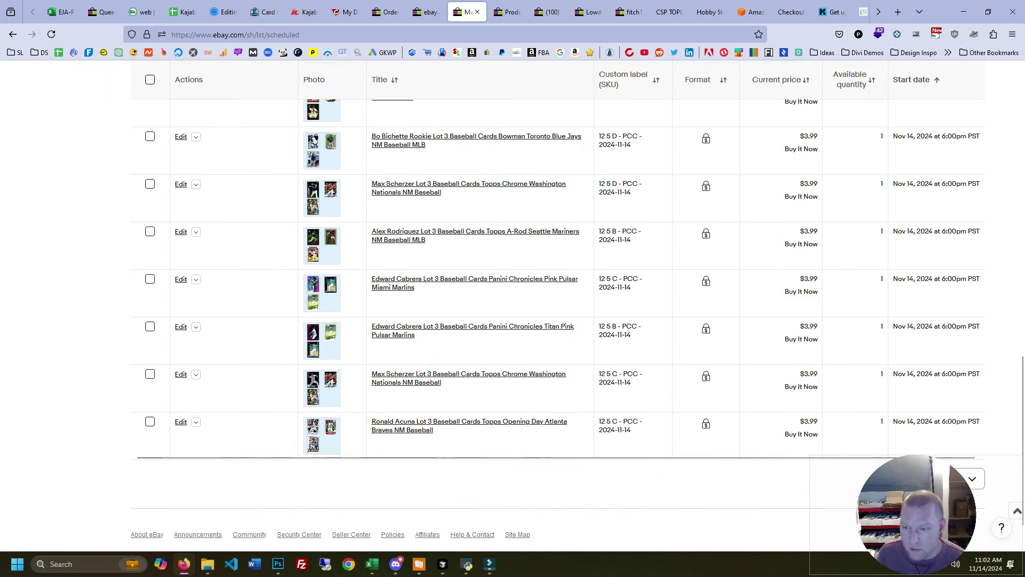
{"action": "scroll", "coordinate": [679, 277], "scroll_direction": "up", "scroll_amount": 10}
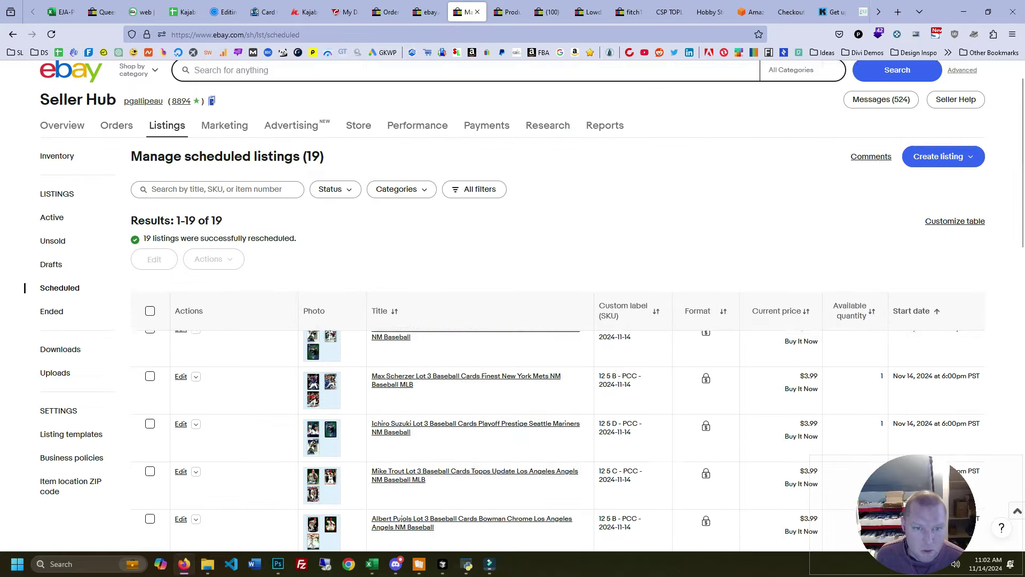